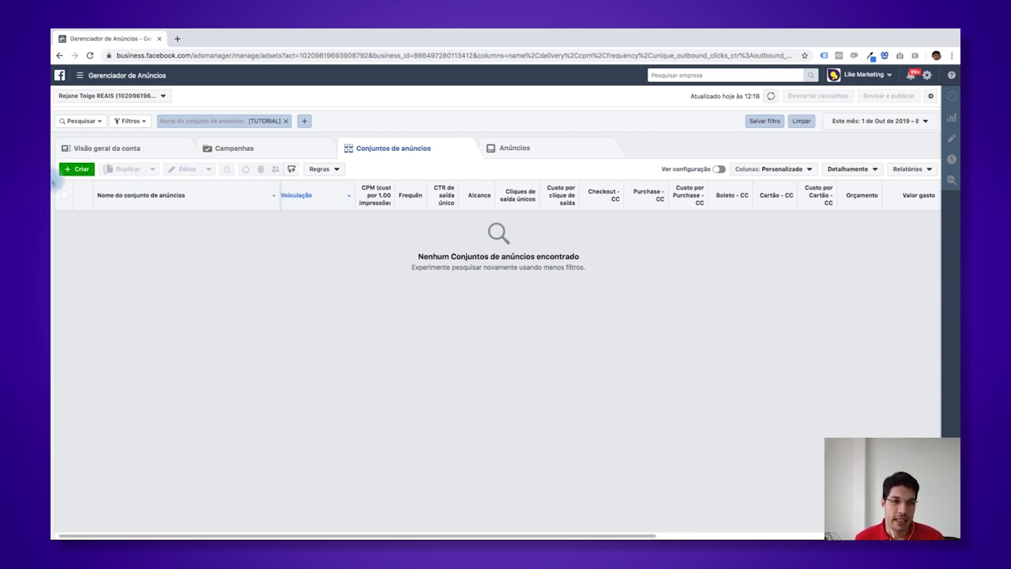
- Start a new campaign and name it [TUTORIAL]
left_click(79, 169)
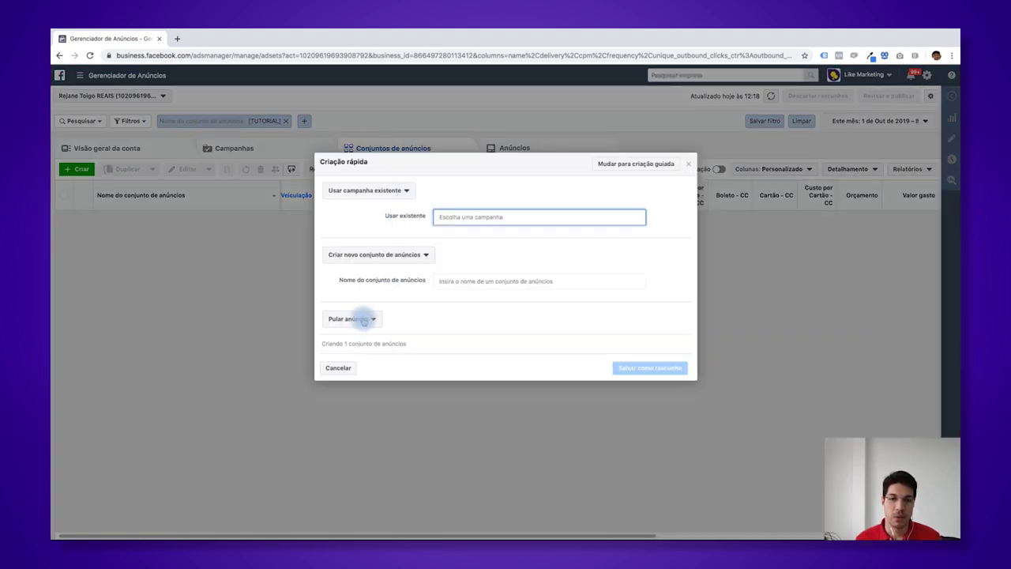
left_click(385, 190)
left_click(375, 218)
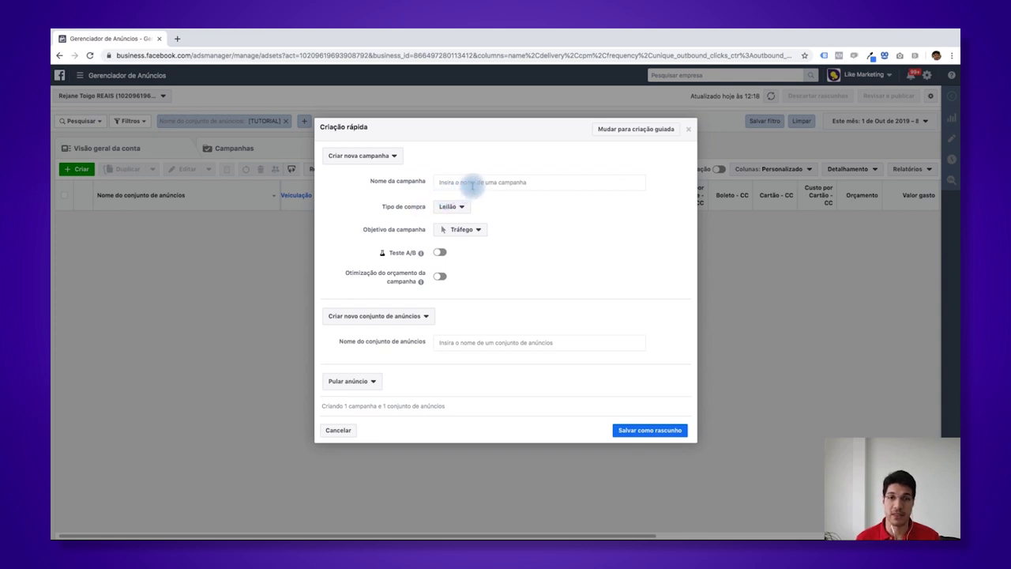
left_click(471, 184)
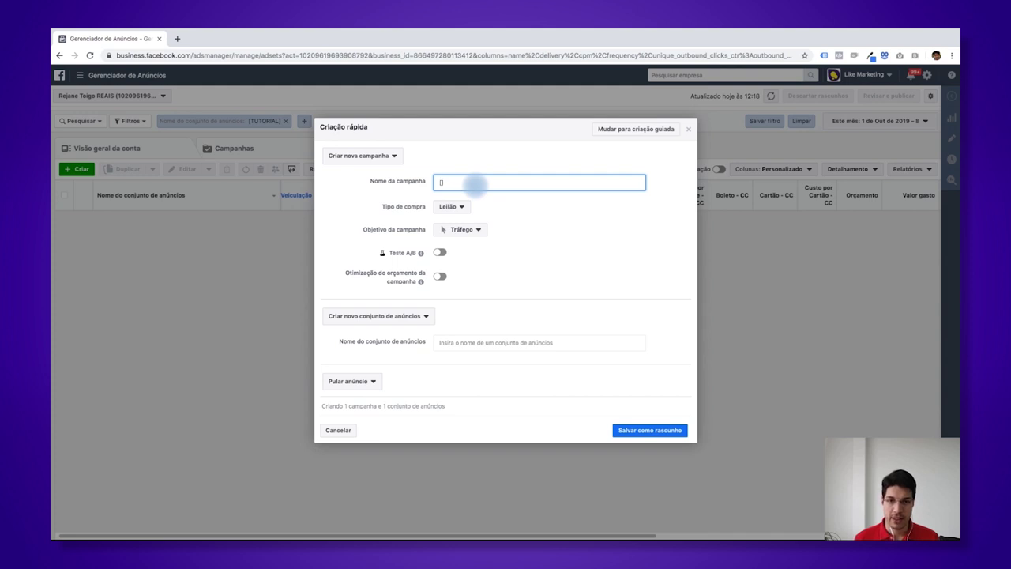
type("[TUTORIAL]")
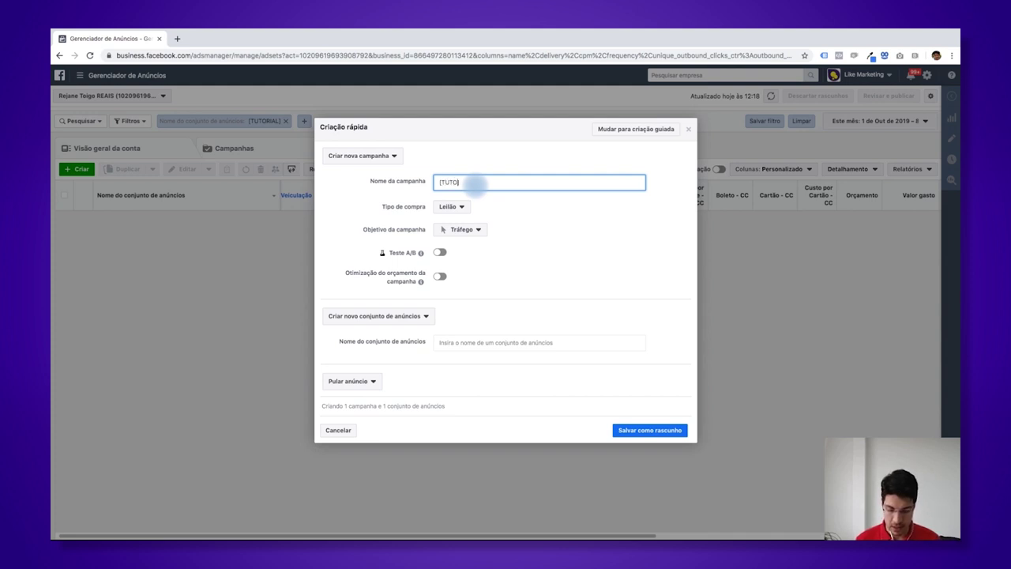
left_click(395, 190)
- Name the ad set CONJUNTO 1, add a new ad ANÚNCIO 1, and save everything as a draft
left_click(449, 342)
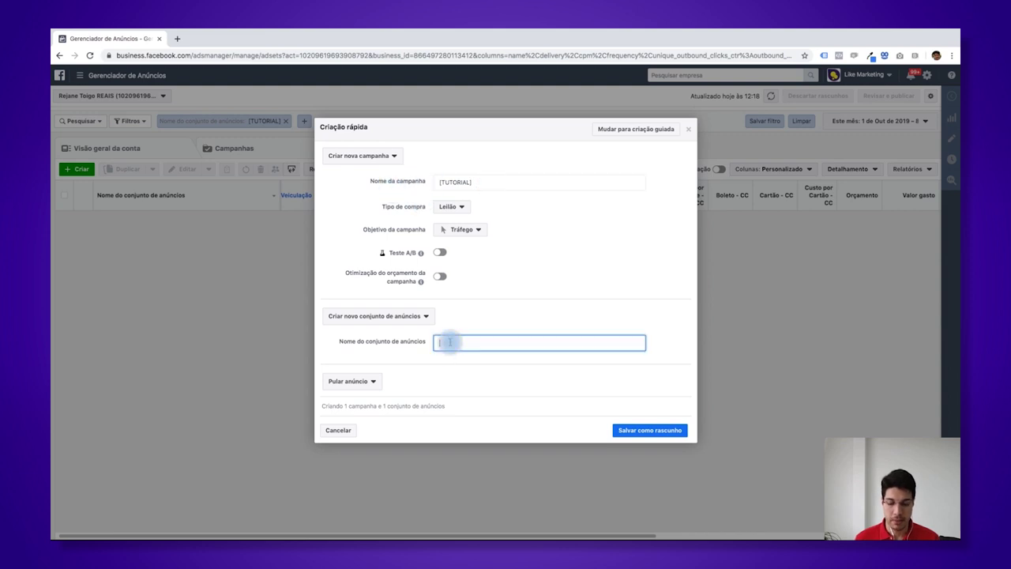
type("CONJ")
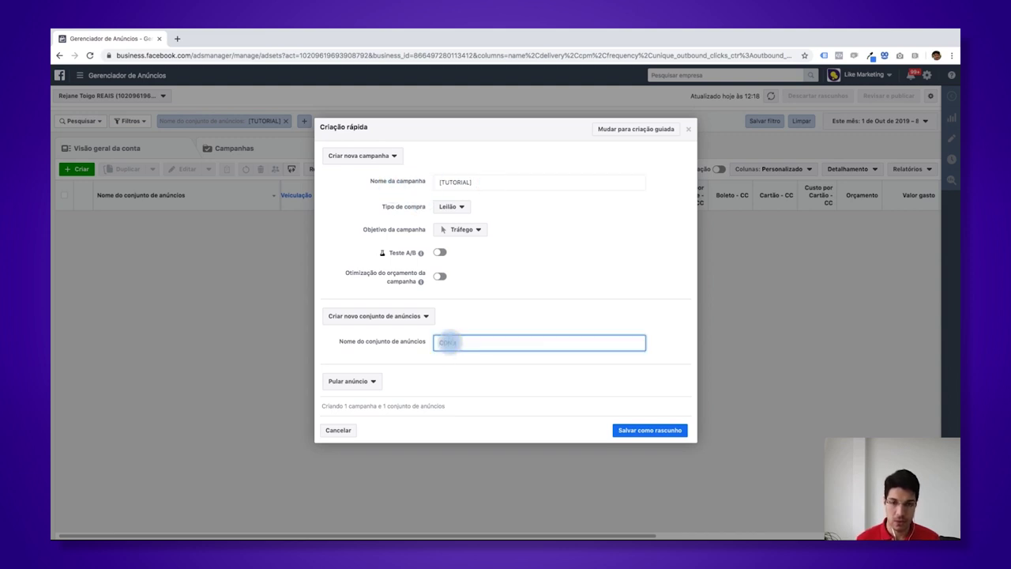
type("UNTO 1")
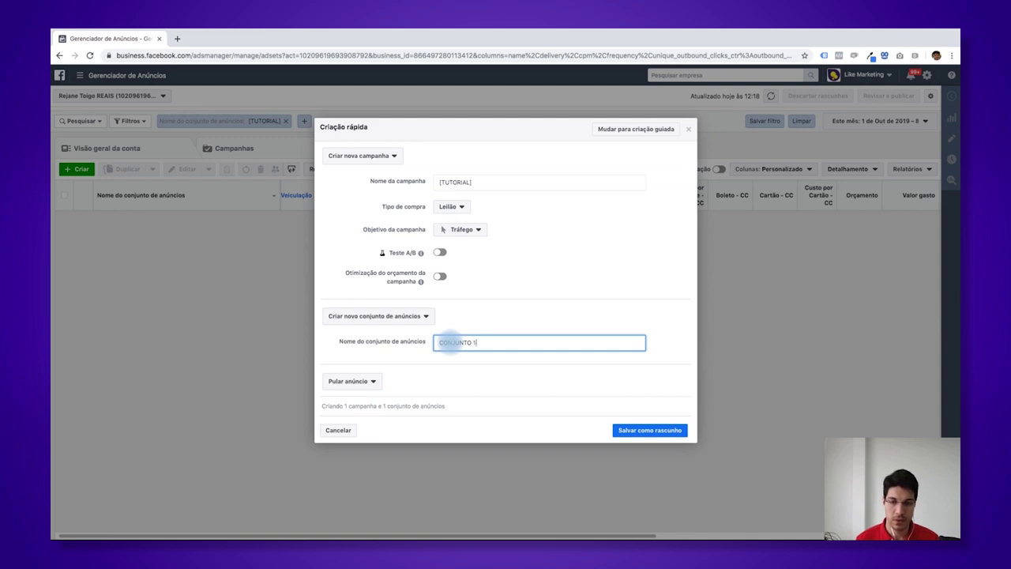
left_click(355, 380)
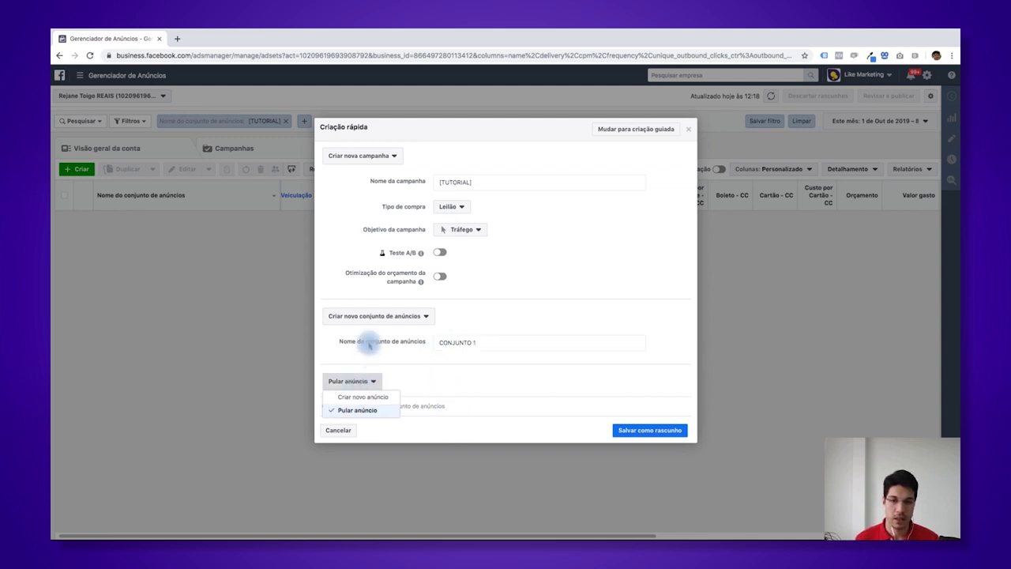
left_click(353, 398)
left_click(445, 397)
type("ANÚNCIO")
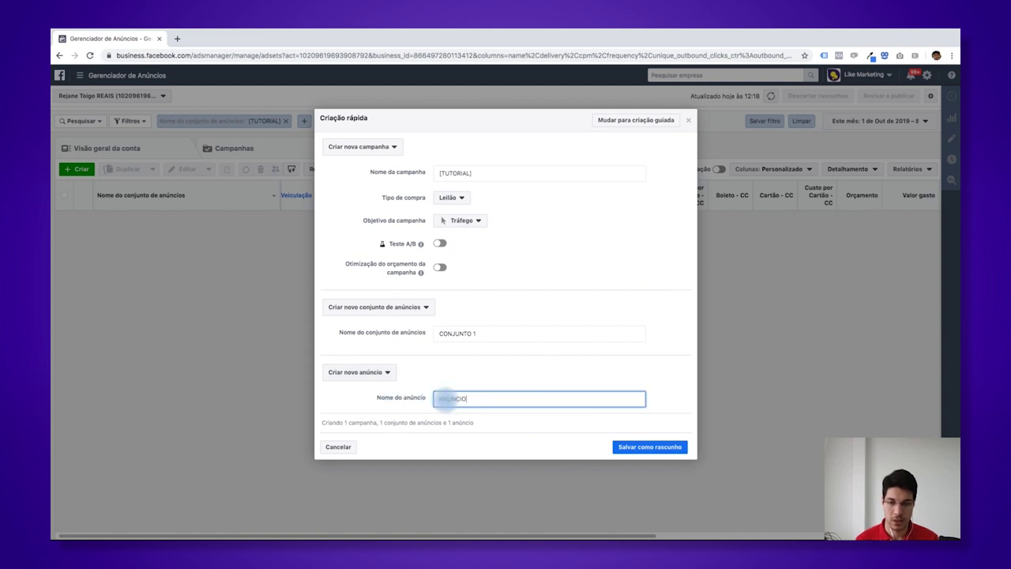
type(" 1")
left_click(527, 384)
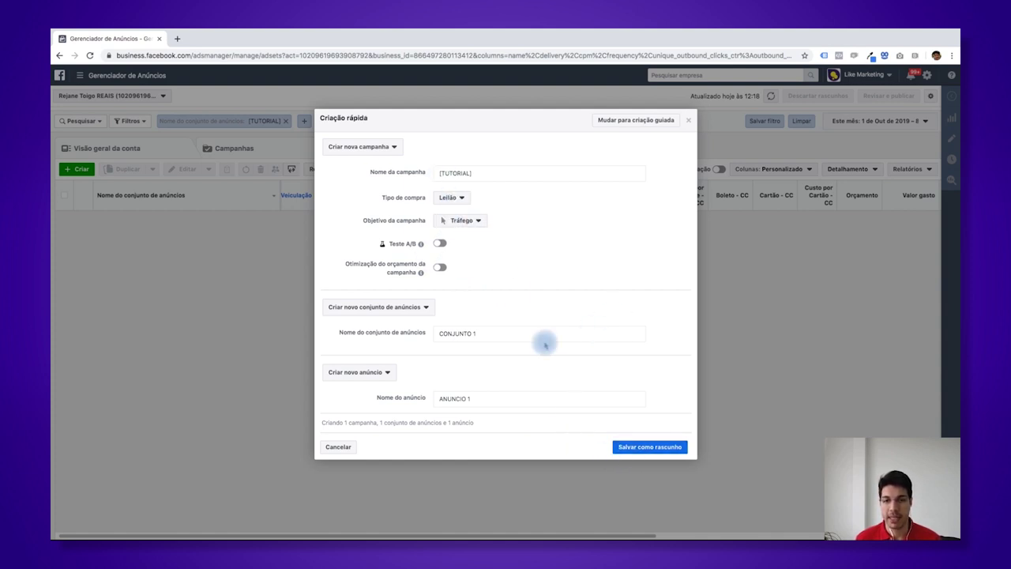
left_click(648, 447)
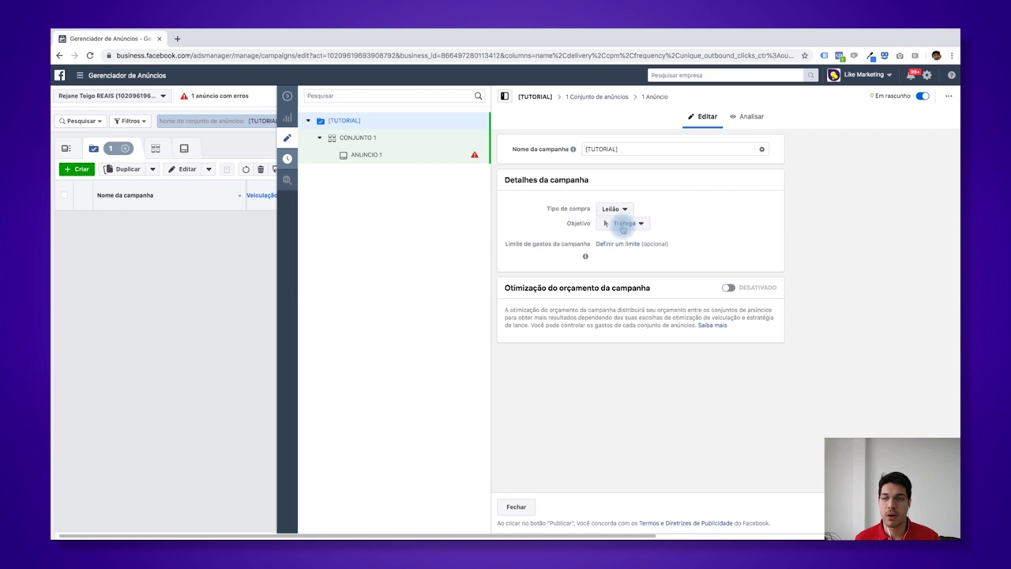
- Open the Objetivo dropdown that currently shows Tráfego
left_click(614, 225)
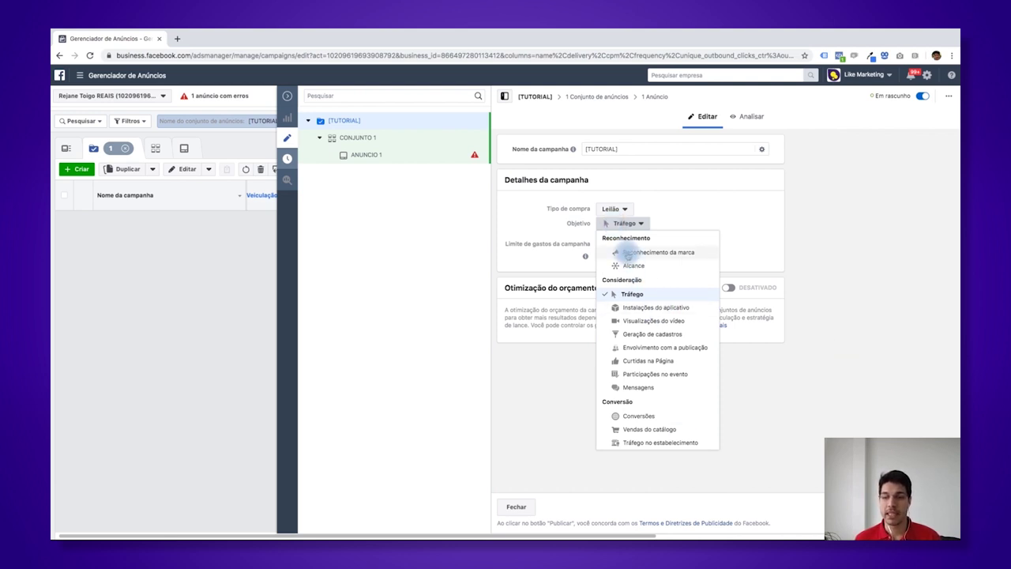
- Switch the campaign objective to Mensagens, confirm the change, and open the CONJUNTO 1 ad set
left_click(626, 388)
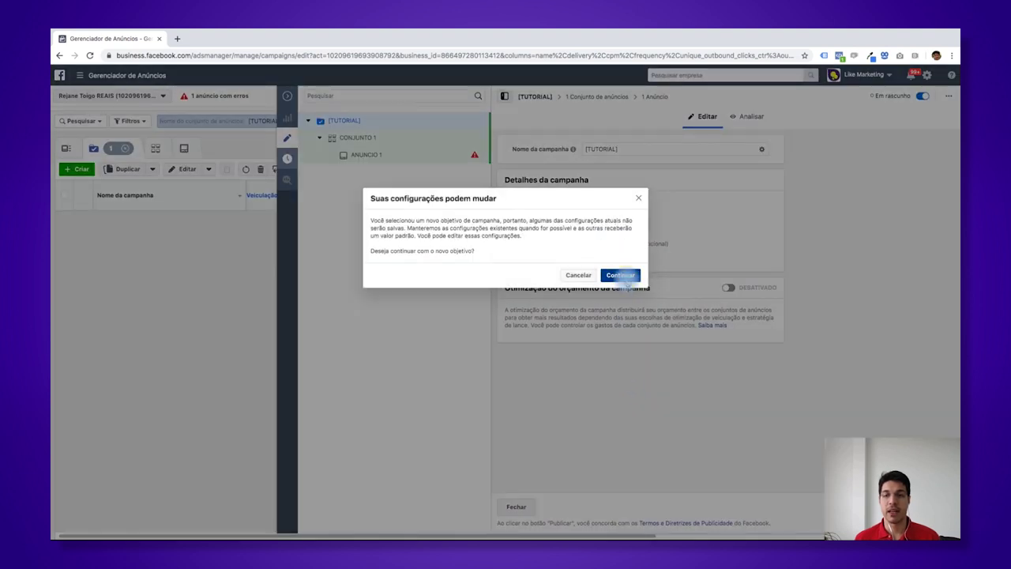
left_click(622, 277)
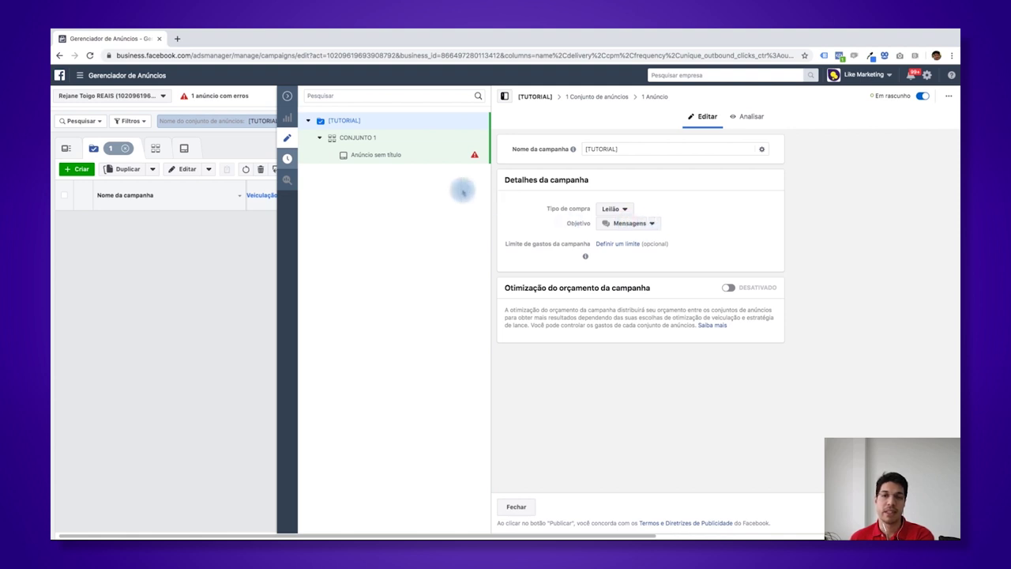
left_click(411, 142)
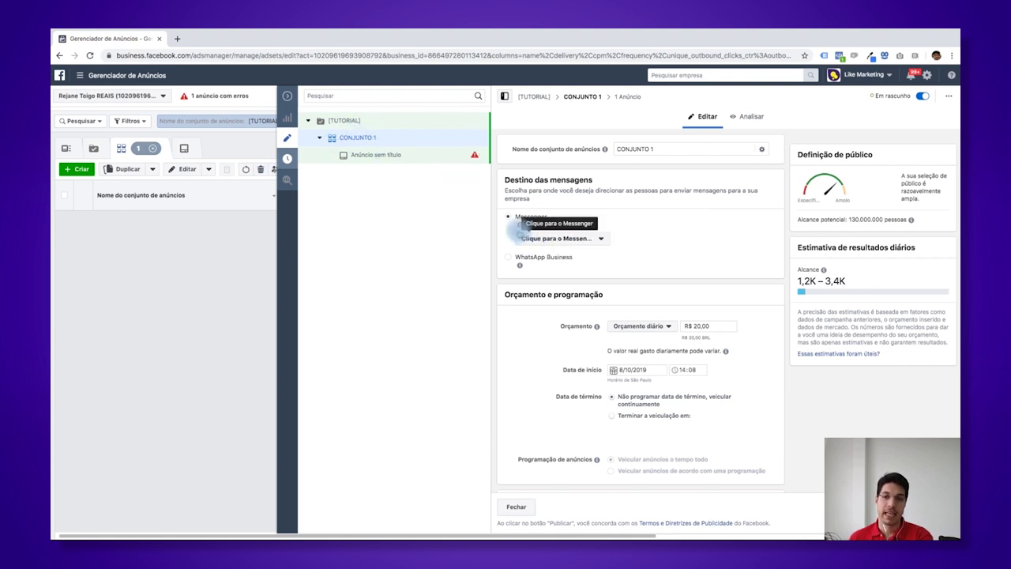
mouse_move(518, 227)
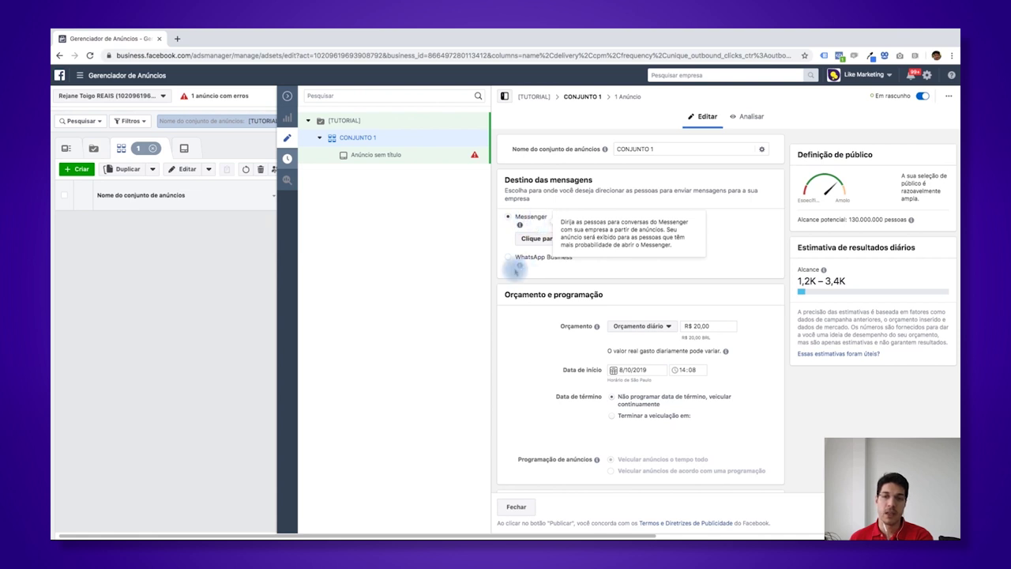
mouse_move(519, 269)
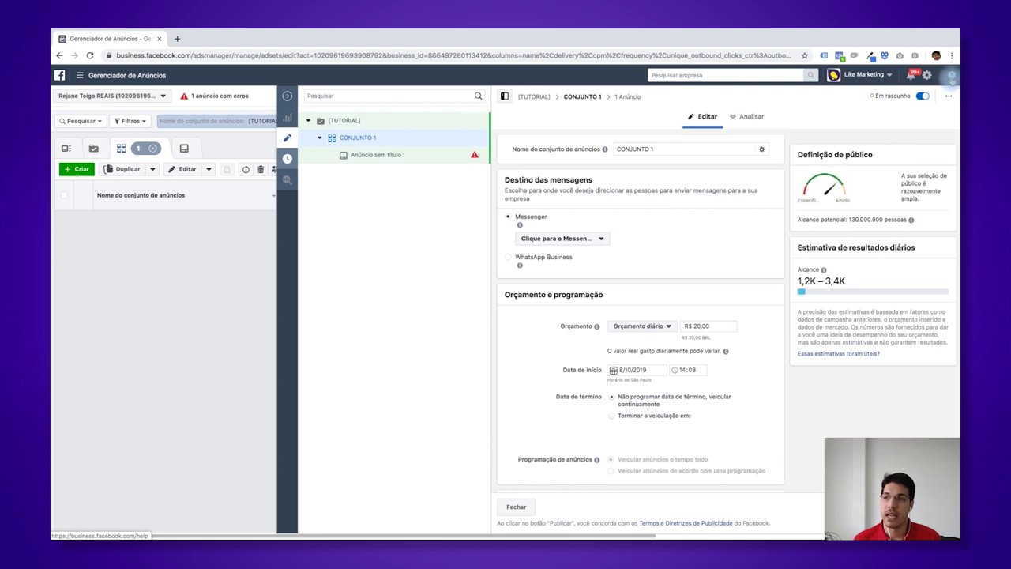
left_click(951, 76)
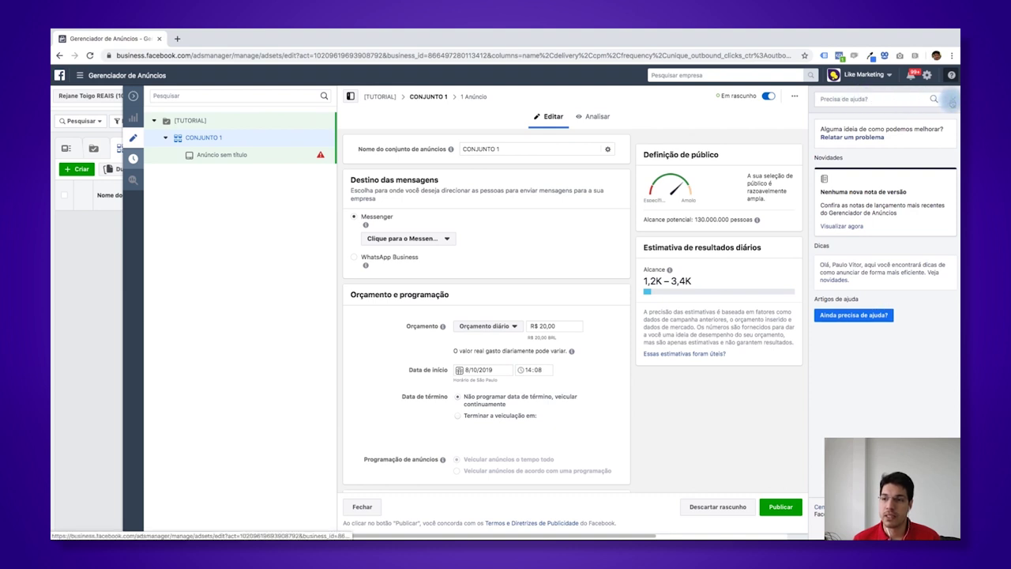
left_click(951, 102)
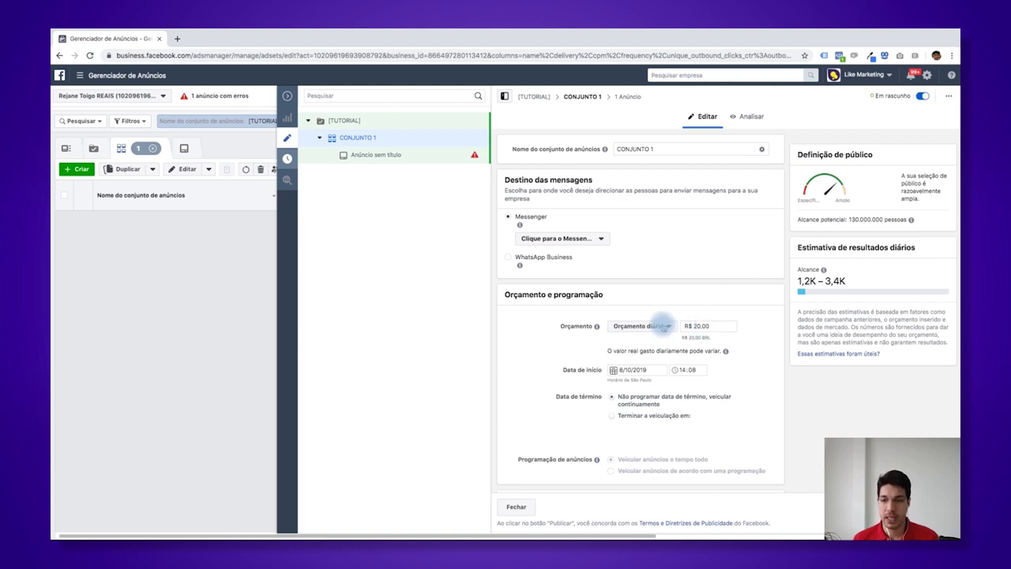
scroll(664, 326, "down", 1)
scroll(663, 323, "down", 1)
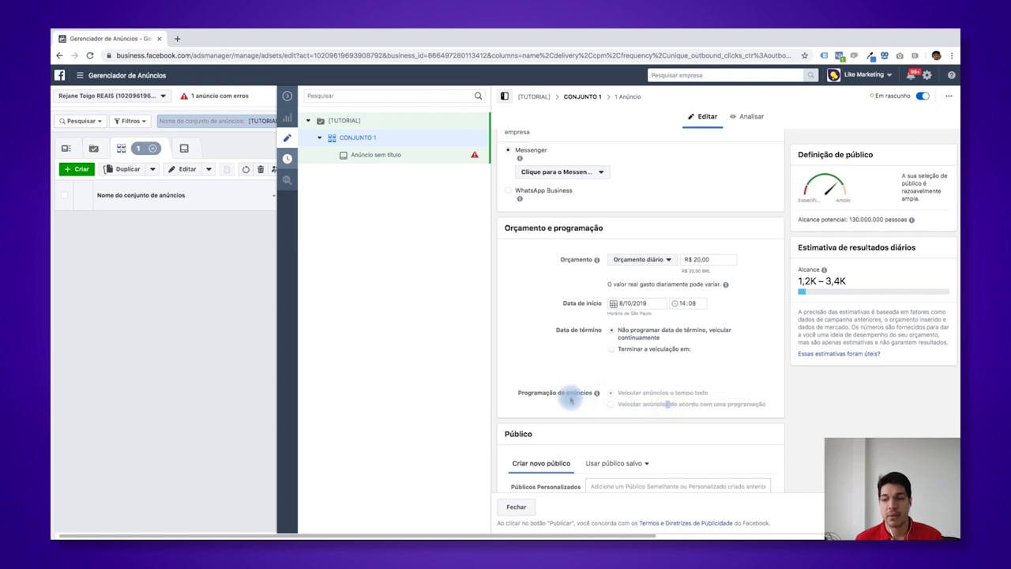
mouse_move(596, 394)
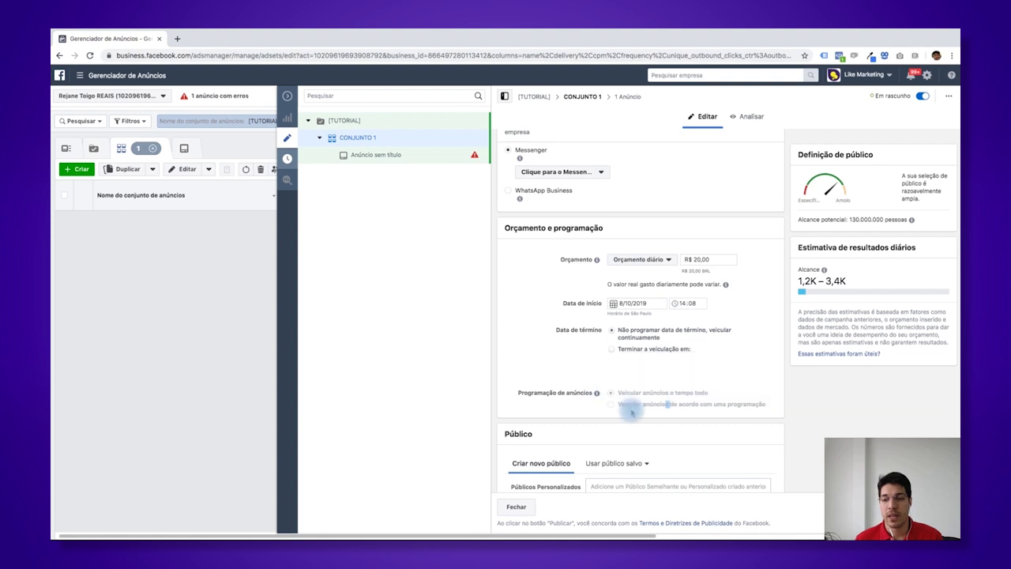
mouse_move(661, 410)
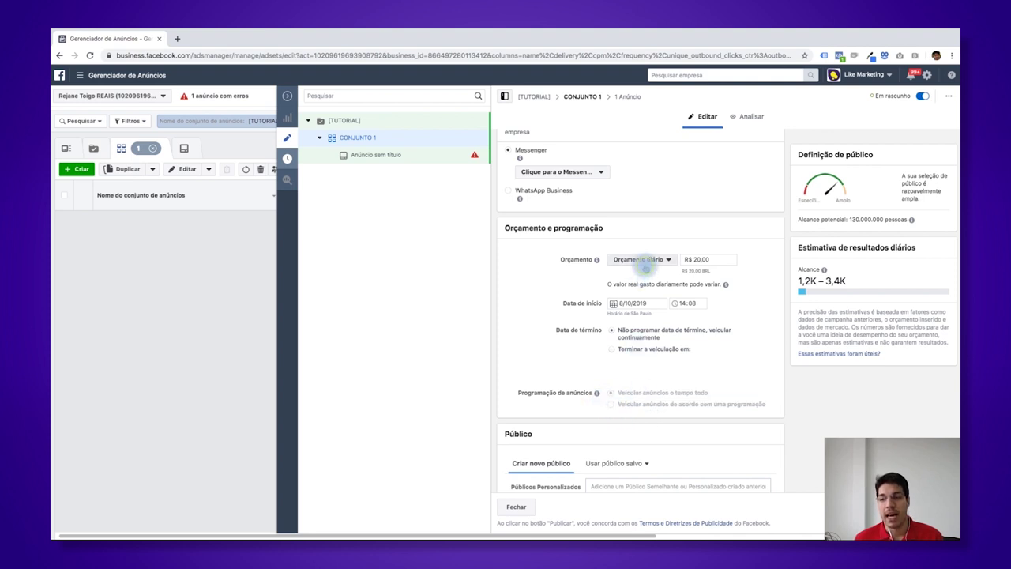
- Give the ad set a lifetime budget of R$ 100,00
left_click(641, 260)
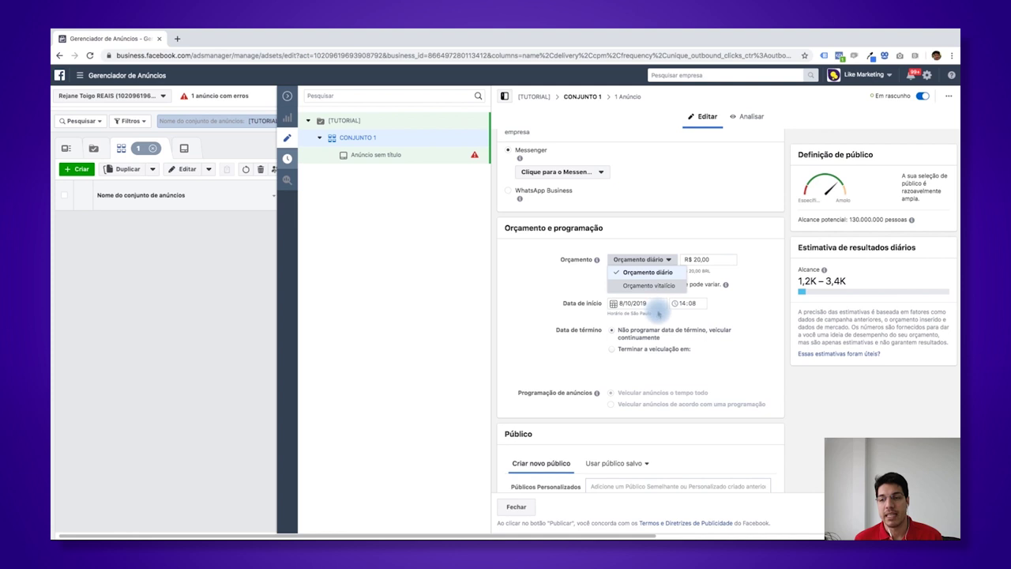
left_click(649, 285)
left_click(705, 259)
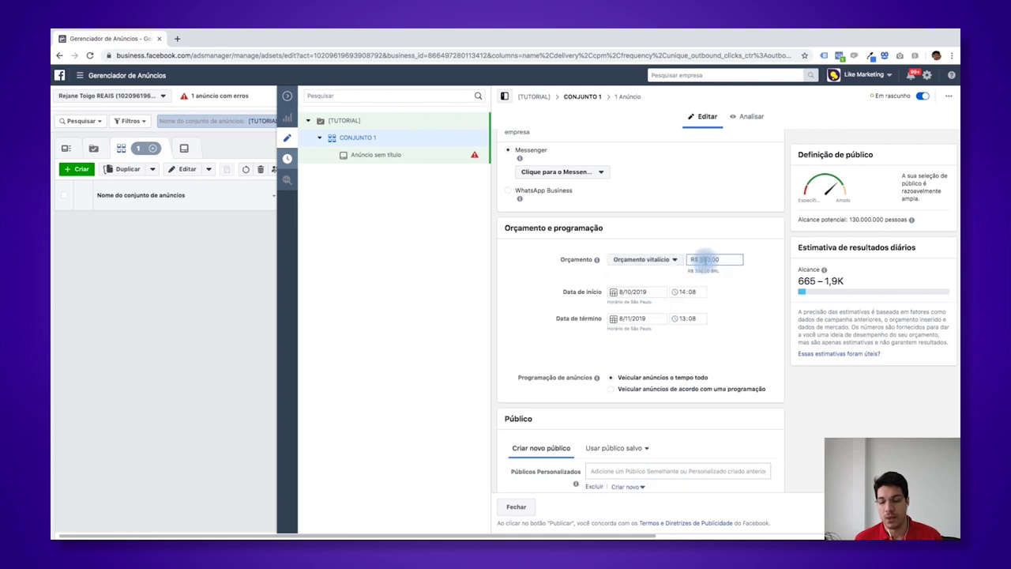
type("100")
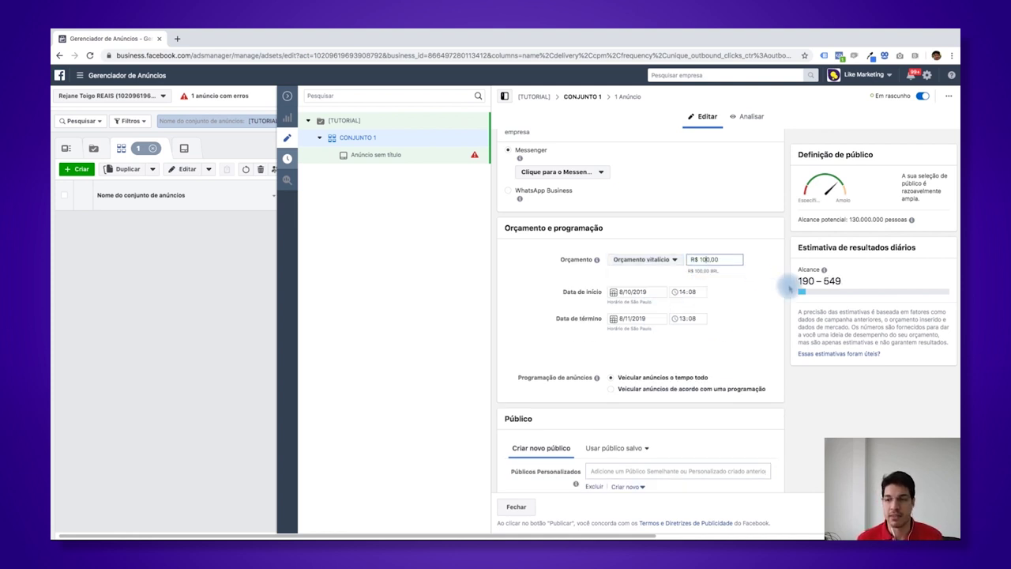
- Run the ad set from 9/10/2019 00:00 to 12/10/2019 23:59
left_click(638, 291)
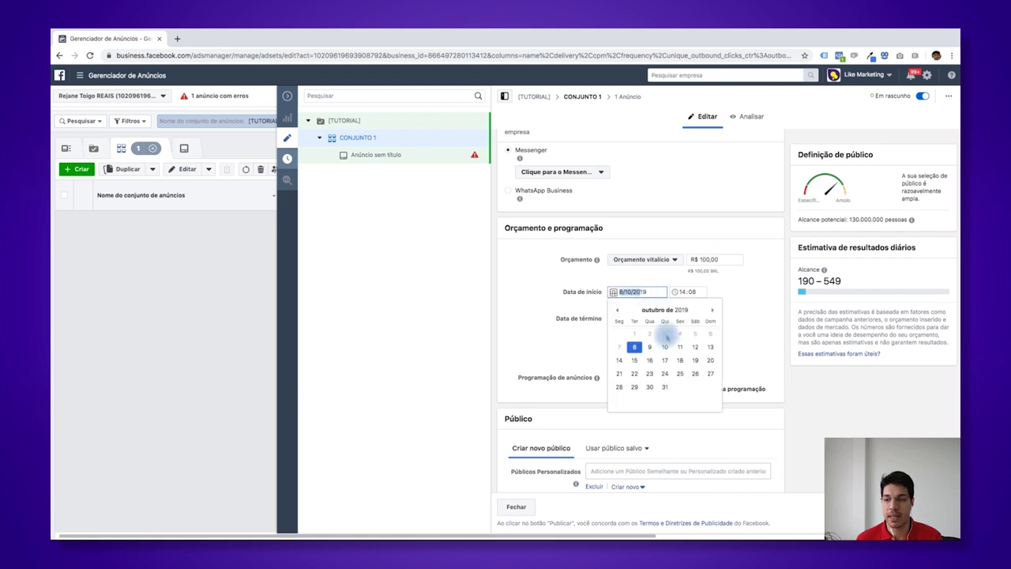
left_click(651, 348)
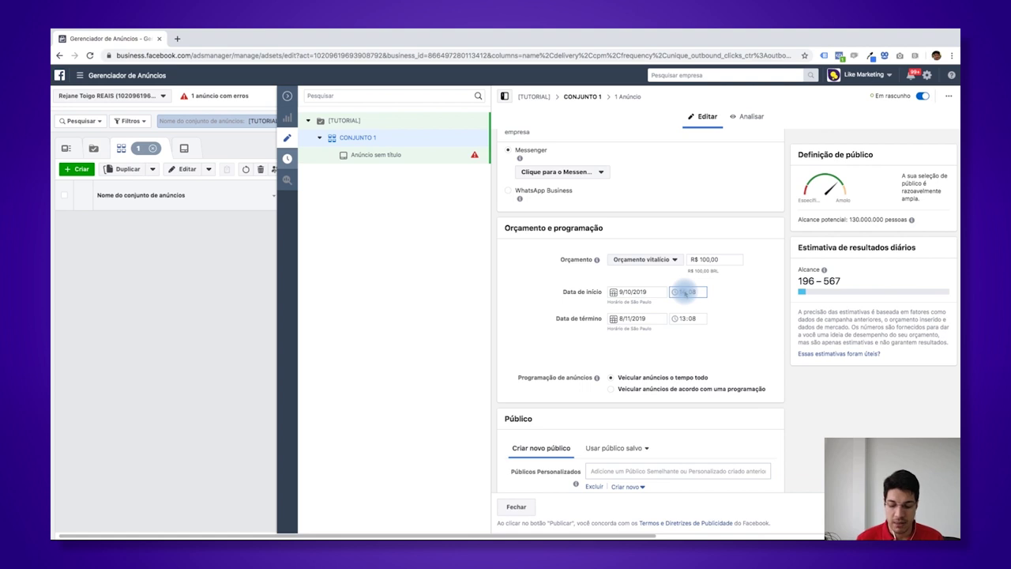
type("0000")
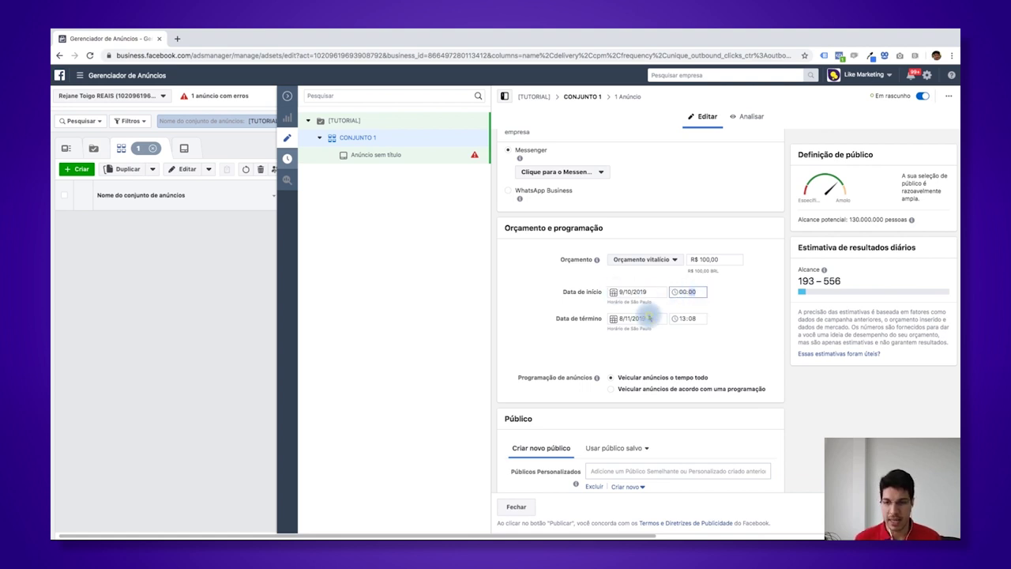
left_click(647, 317)
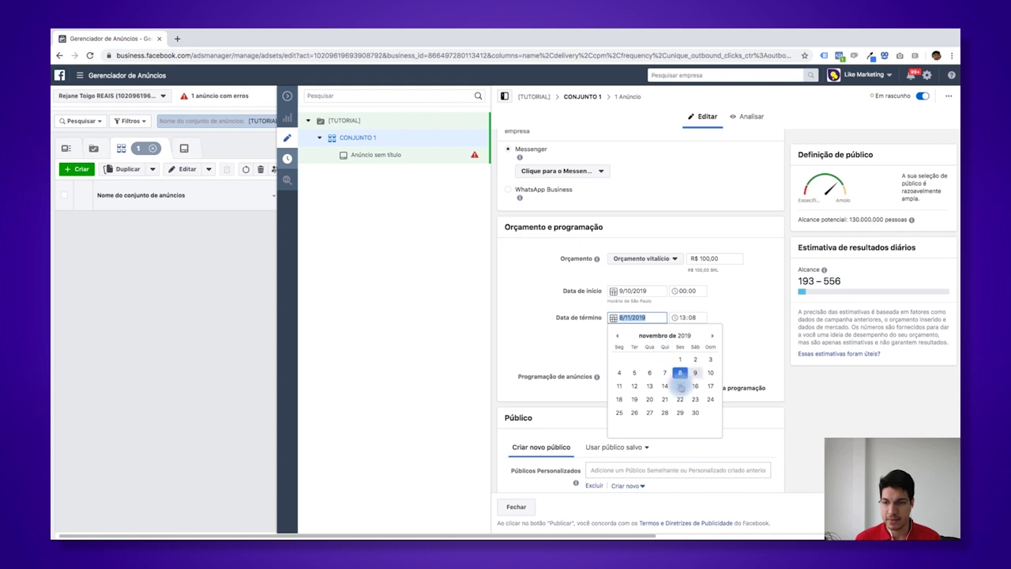
left_click(617, 335)
left_click(695, 373)
left_click(682, 317)
left_click(689, 319)
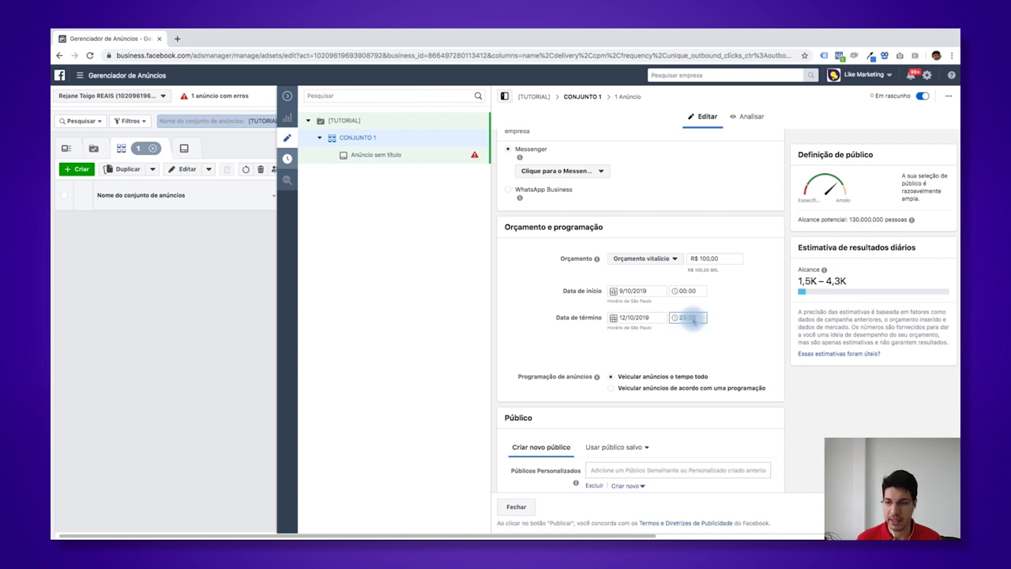
type("59")
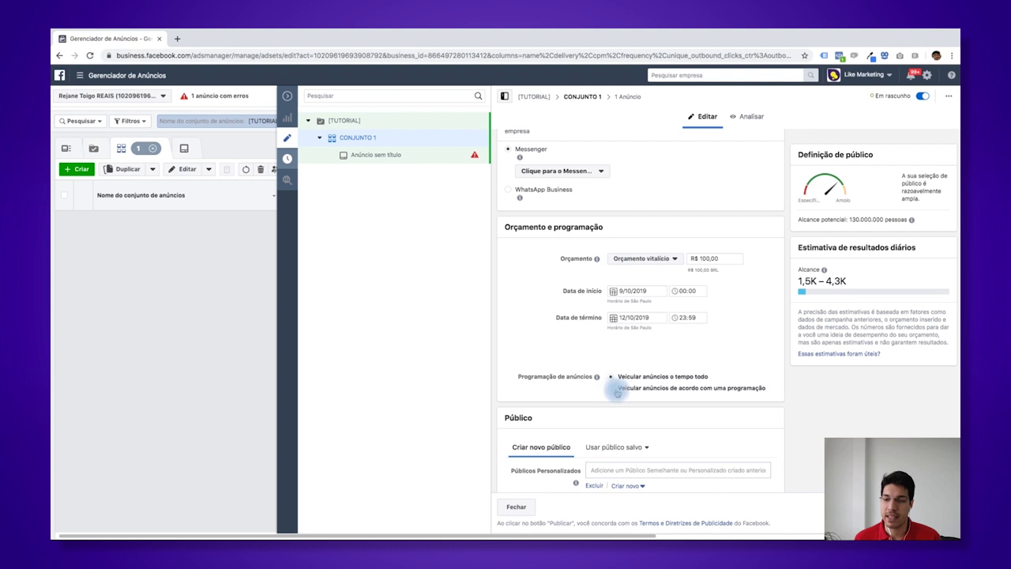
- Choose to run ads on a custom schedule instead of continuously
left_click(687, 388)
scroll(695, 390, "down", 2)
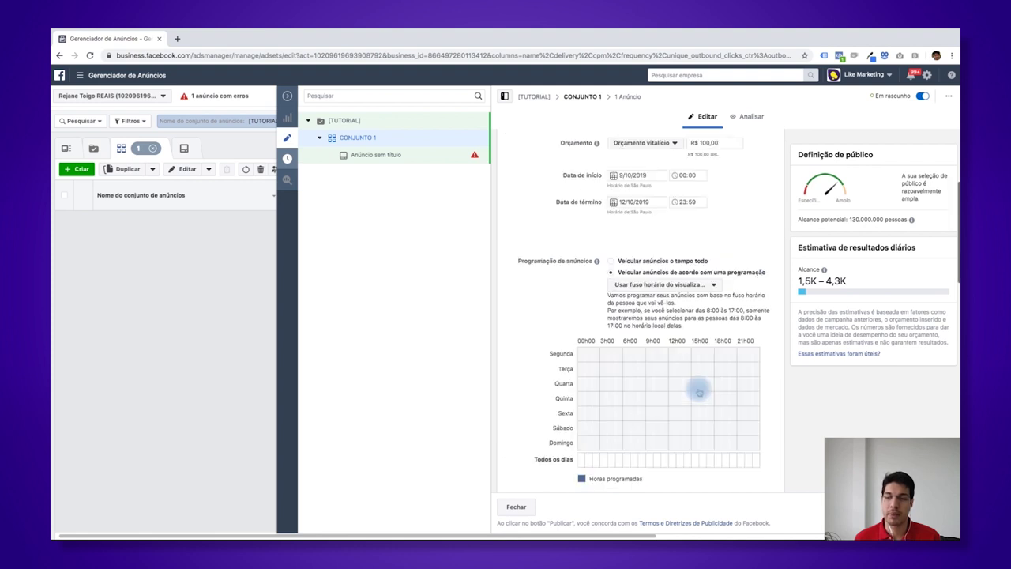
scroll(646, 368, "down", 1)
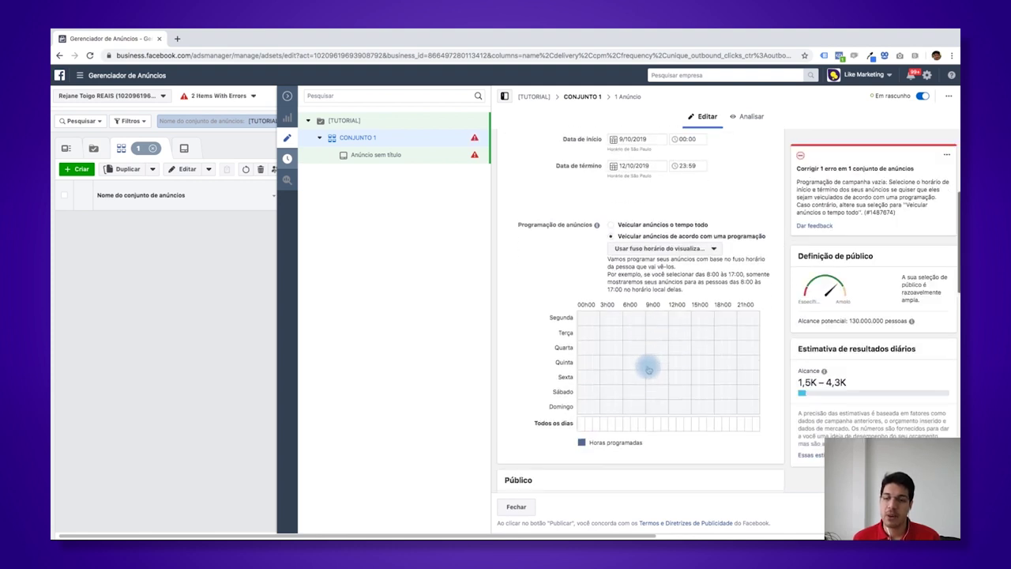
scroll(648, 369, "down", 1)
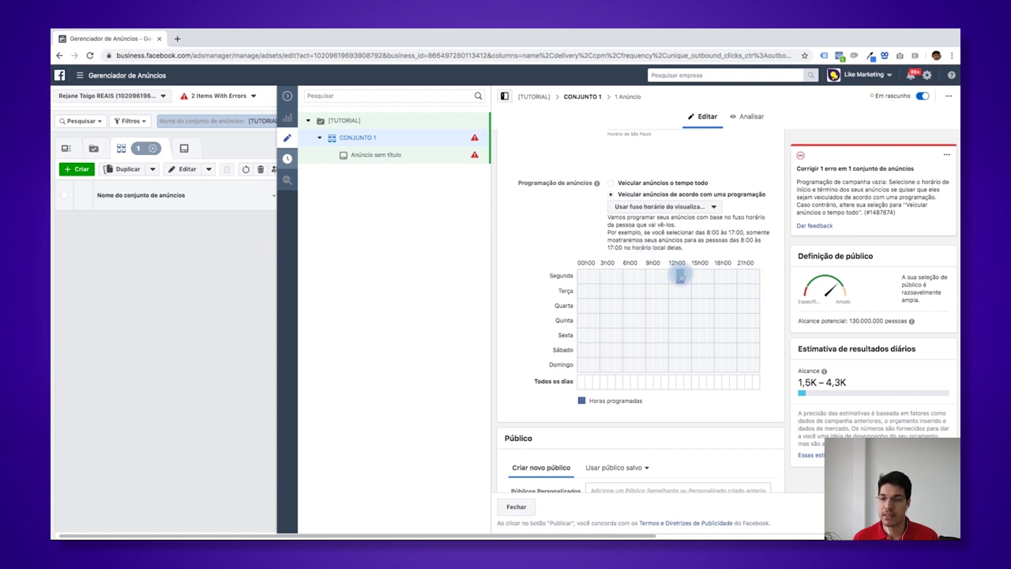
- Schedule the midday hours for all days, then clear the Sábado and Domingo cells
left_click(679, 276)
mouse_move(666, 290)
left_mouse_down()
mouse_move(678, 293)
mouse_move(666, 279)
left_mouse_up()
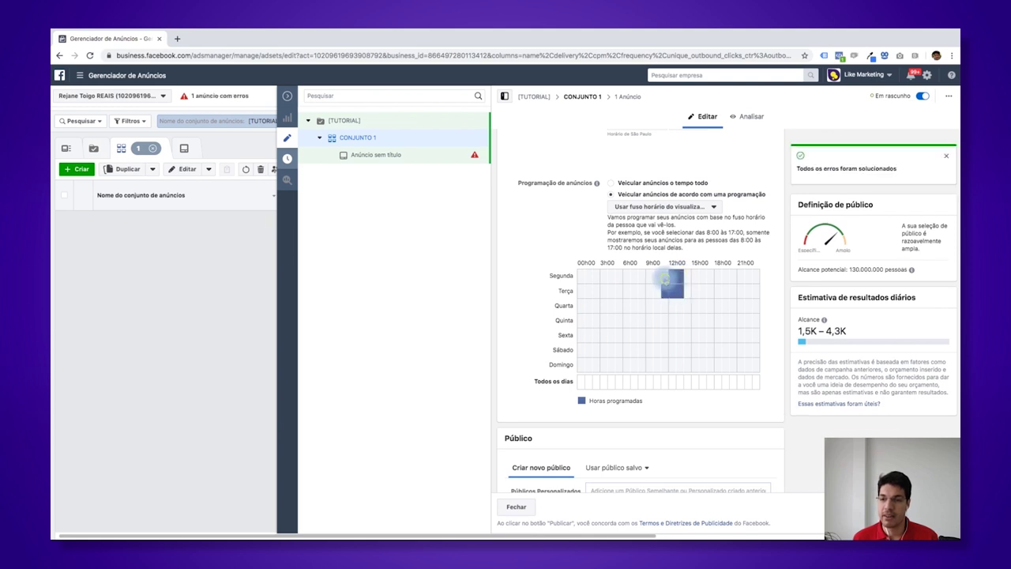
left_click(665, 386)
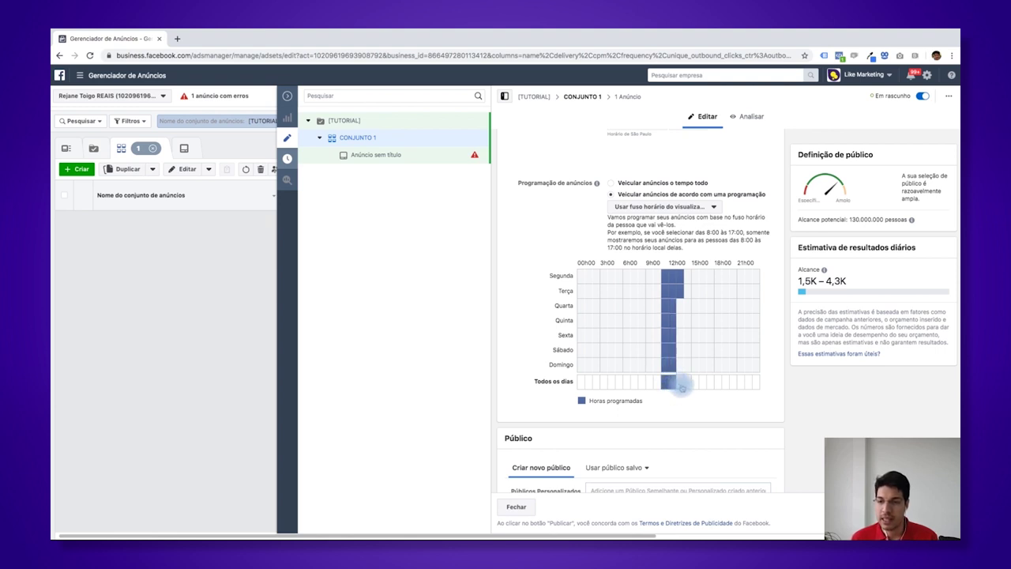
left_click(682, 386)
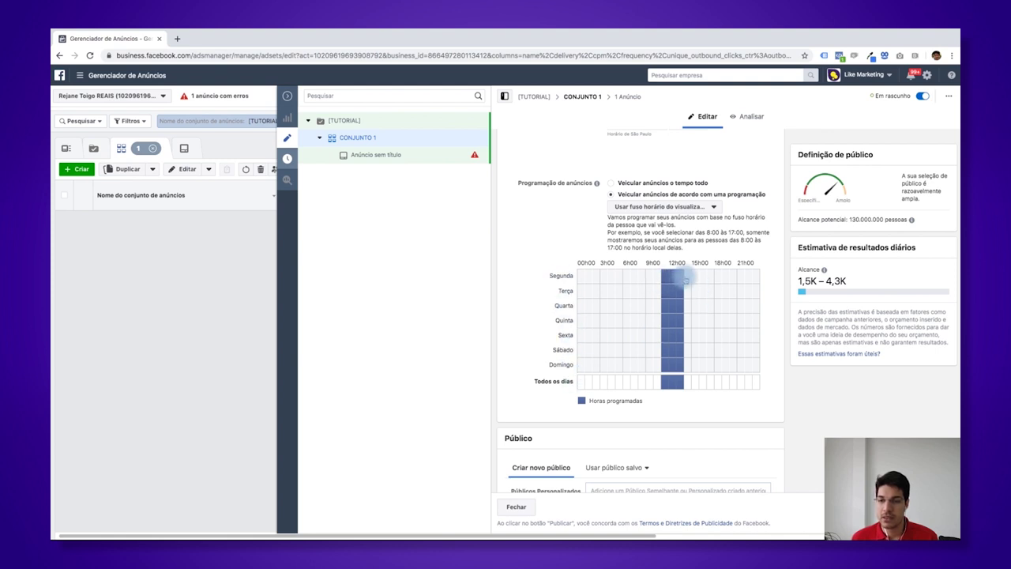
left_click(665, 349)
left_click(673, 349)
left_click(665, 364)
left_click(672, 364)
left_click(681, 365)
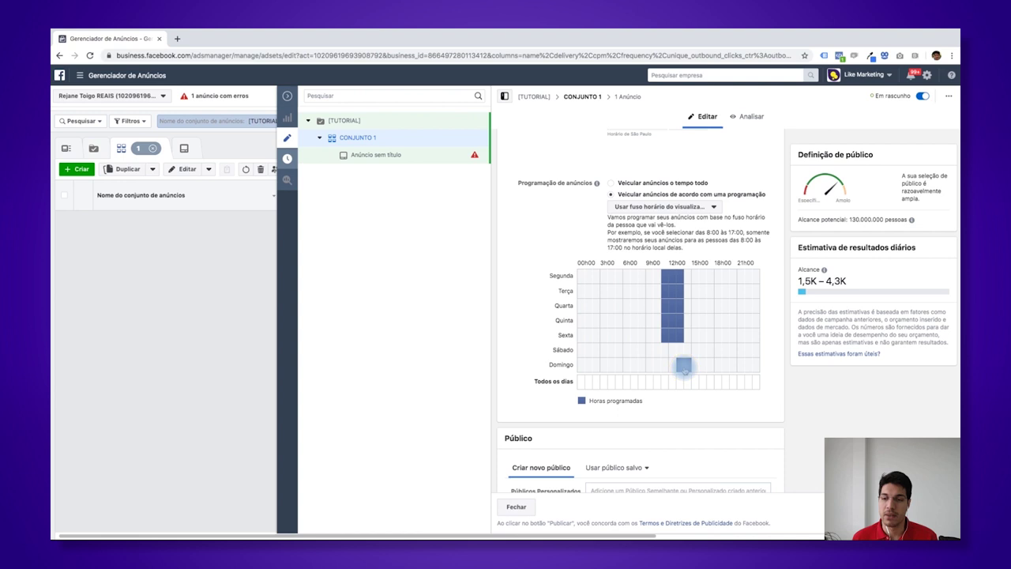
left_click(687, 366)
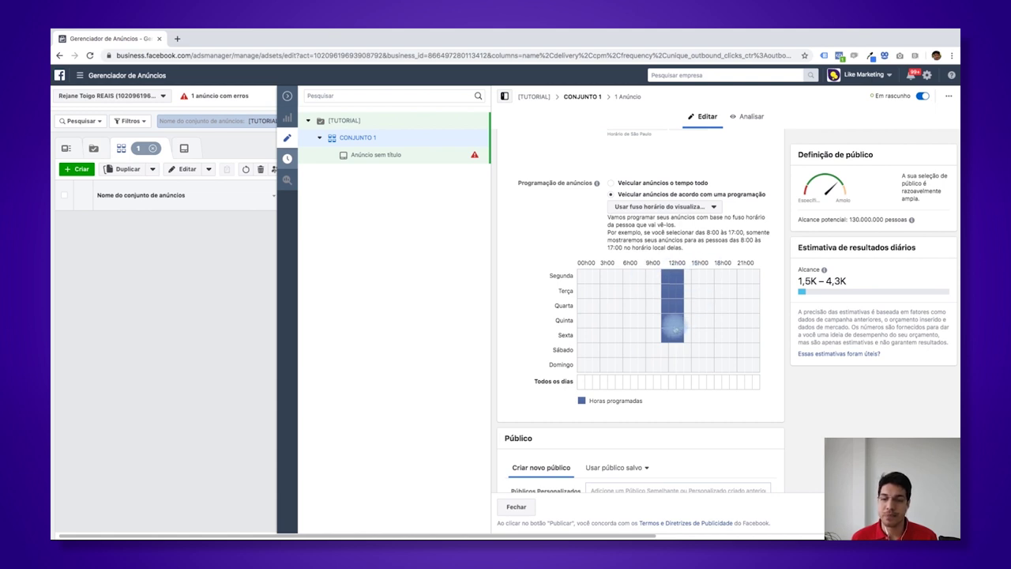
- Add the 11h slot for Segunda through Sexta to complete the weekday block
scroll(628, 233, "down", 1)
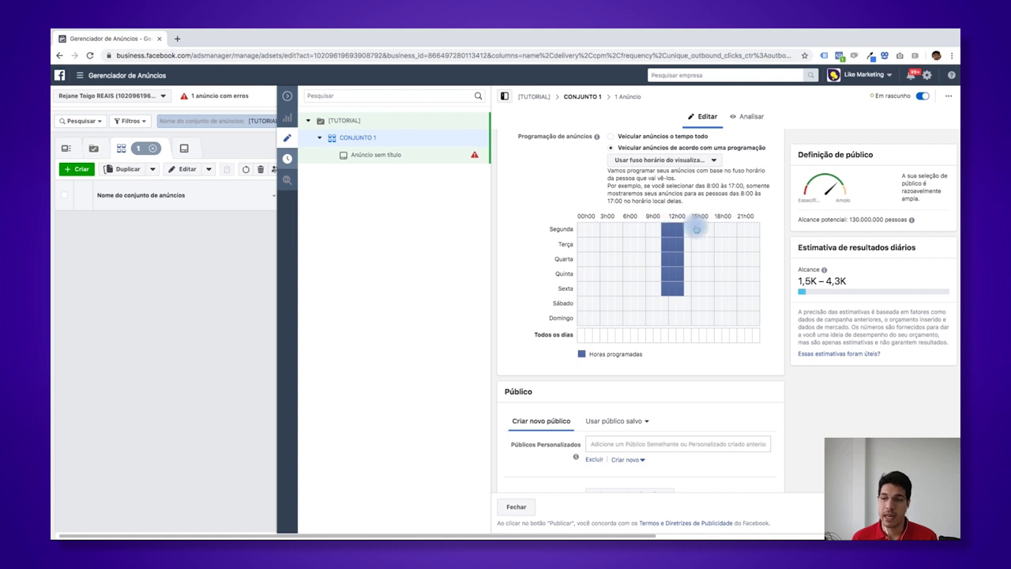
scroll(672, 267, "down", 1)
scroll(672, 267, "down", 3)
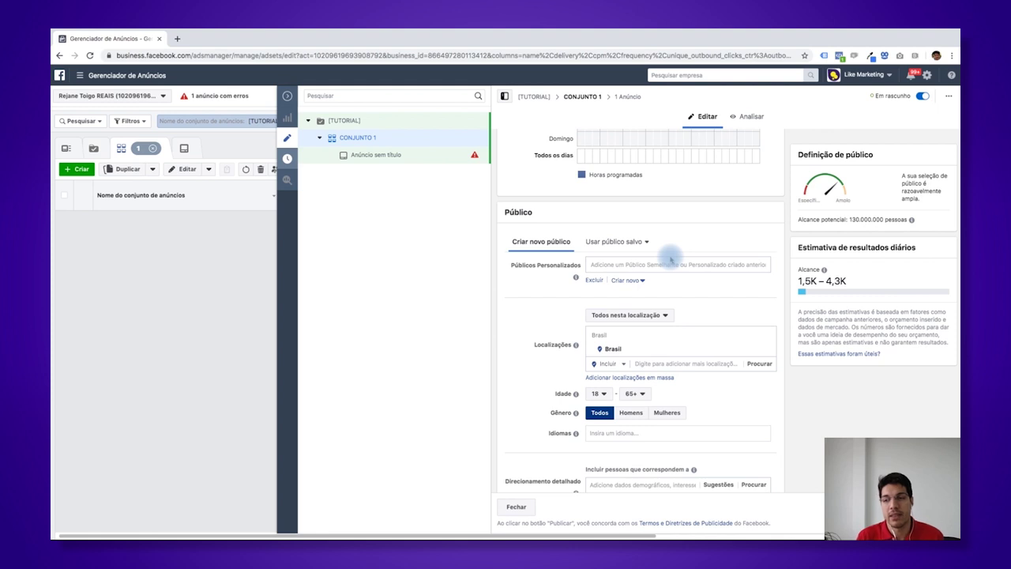
scroll(681, 261, "up", 2)
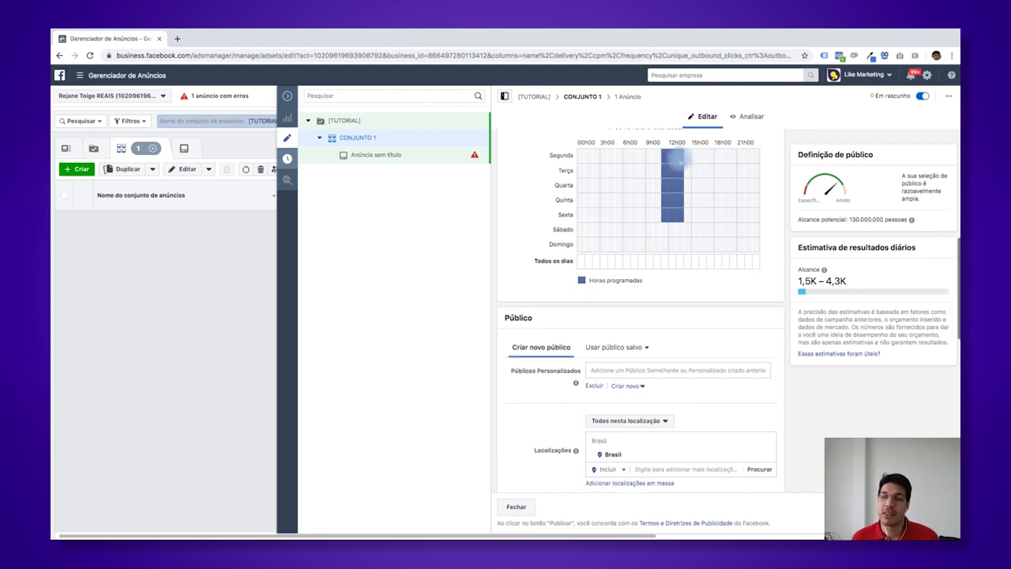
left_click_drag(679, 160, 679, 194)
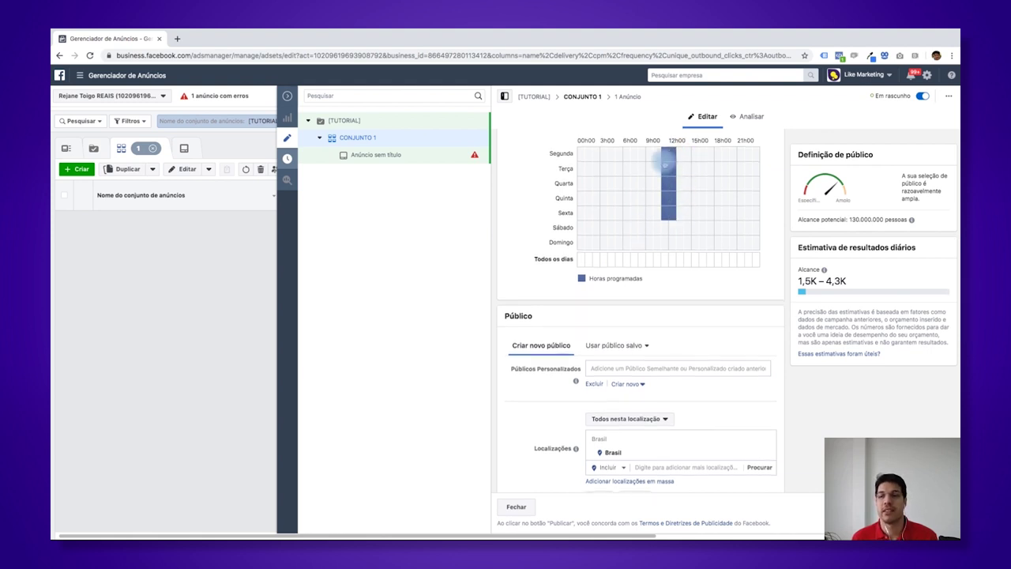
left_click(661, 156)
left_click_drag(660, 171, 661, 209)
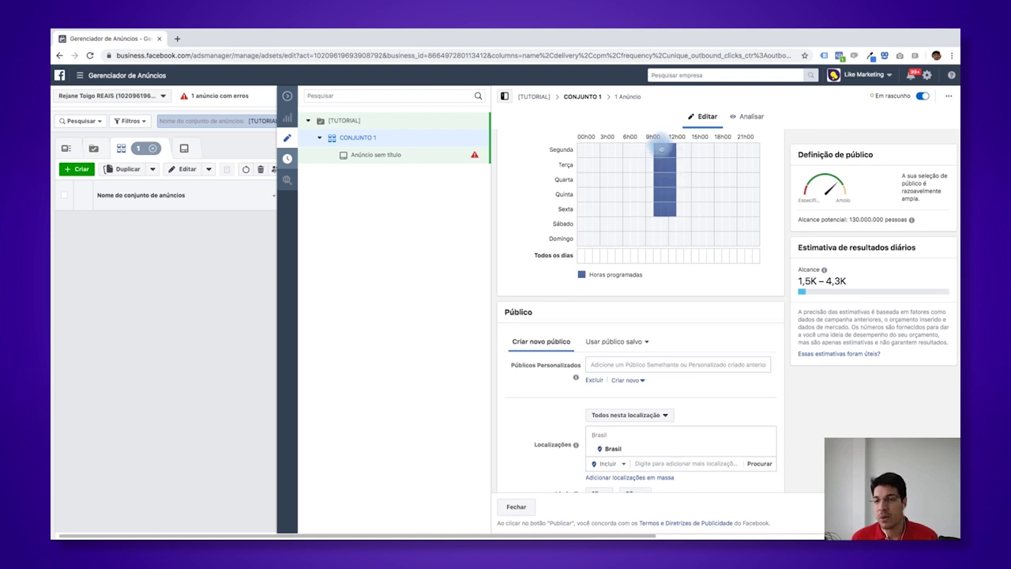
left_click(659, 156)
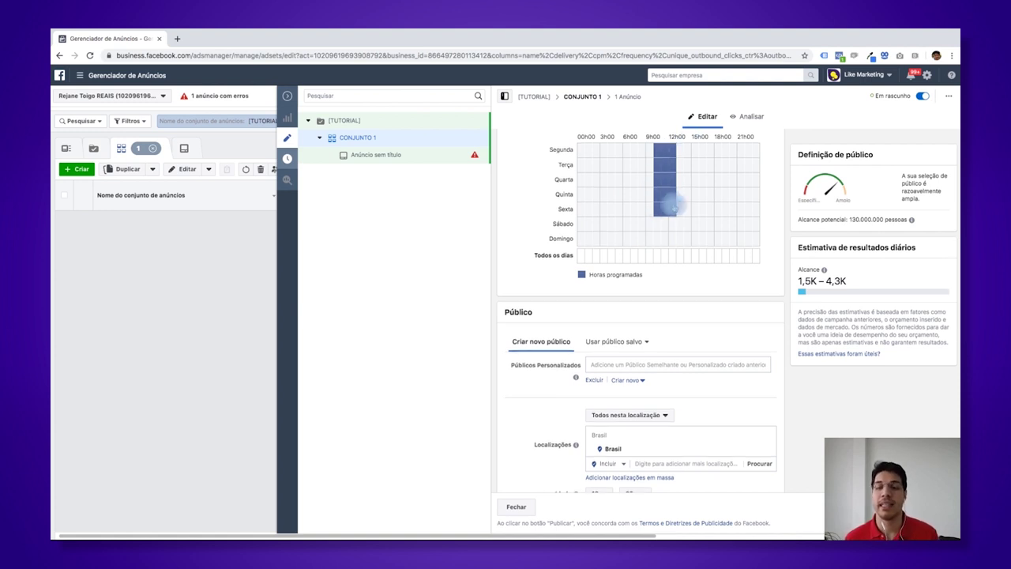
scroll(647, 222, "down", 1)
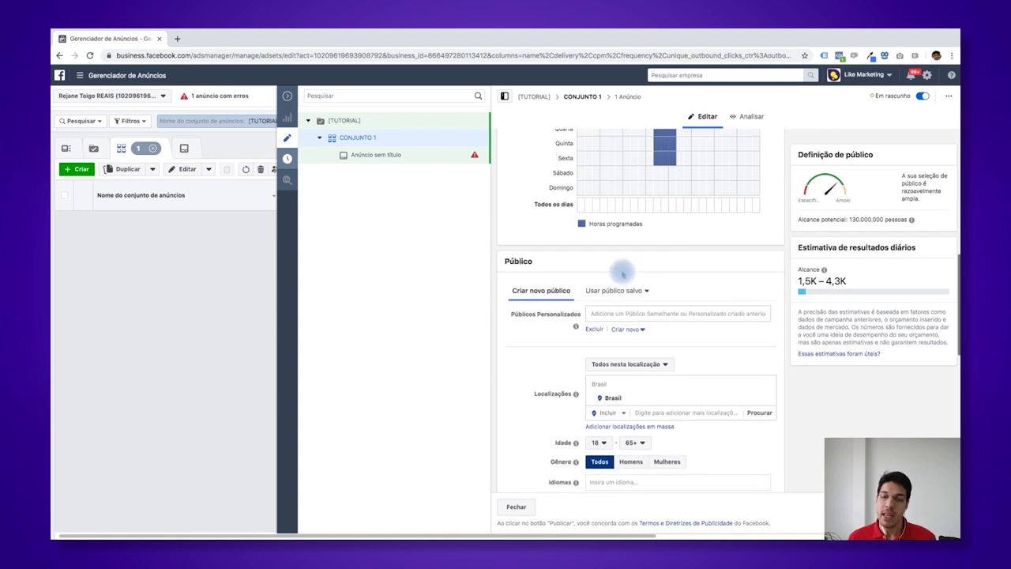
scroll(600, 281, "down", 2)
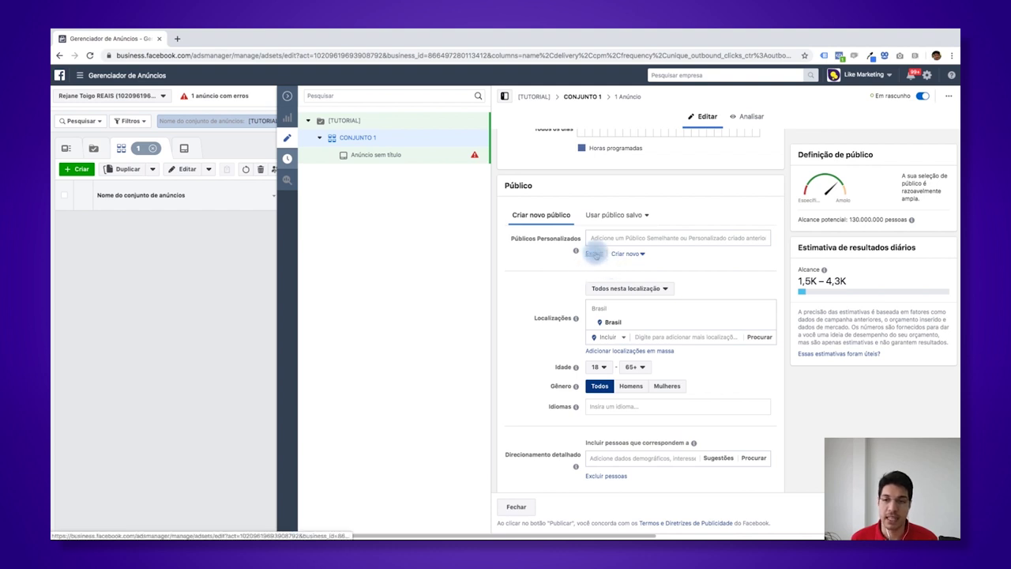
scroll(600, 284, "down", 1)
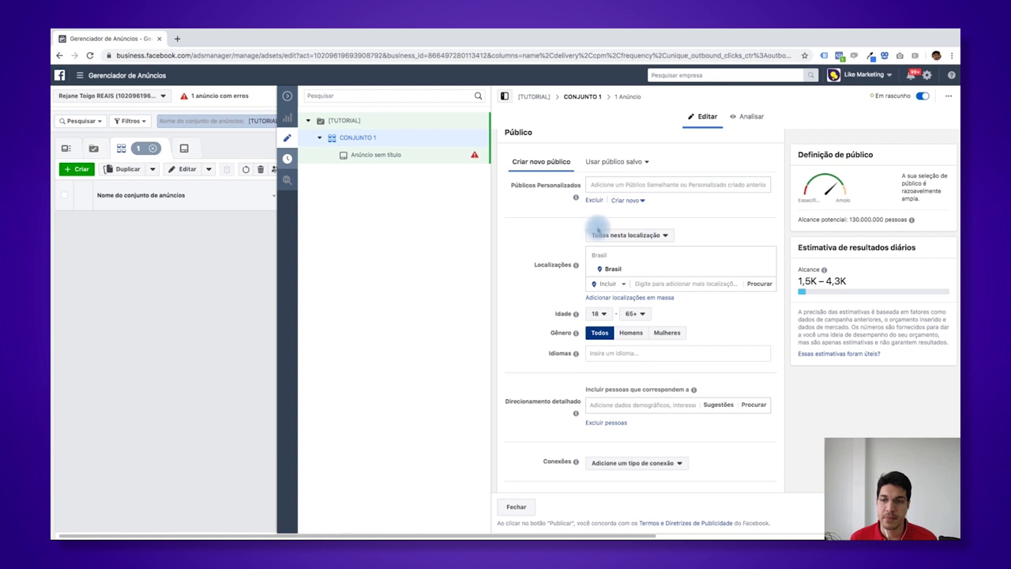
scroll(629, 243, "down", 1)
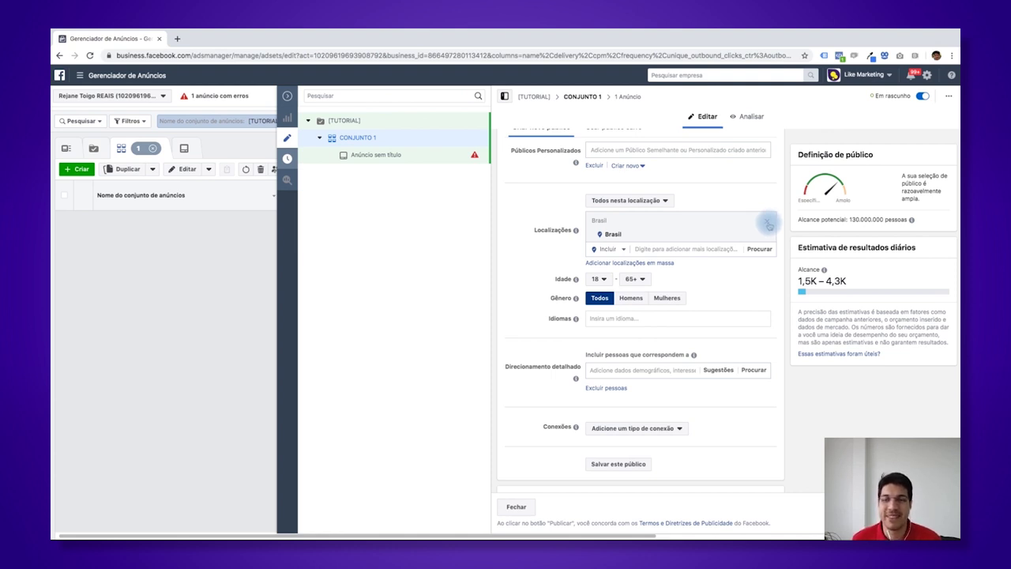
- Replace Brasil with the Rua José de Alencar address in Campinas as the target location
left_click(768, 224)
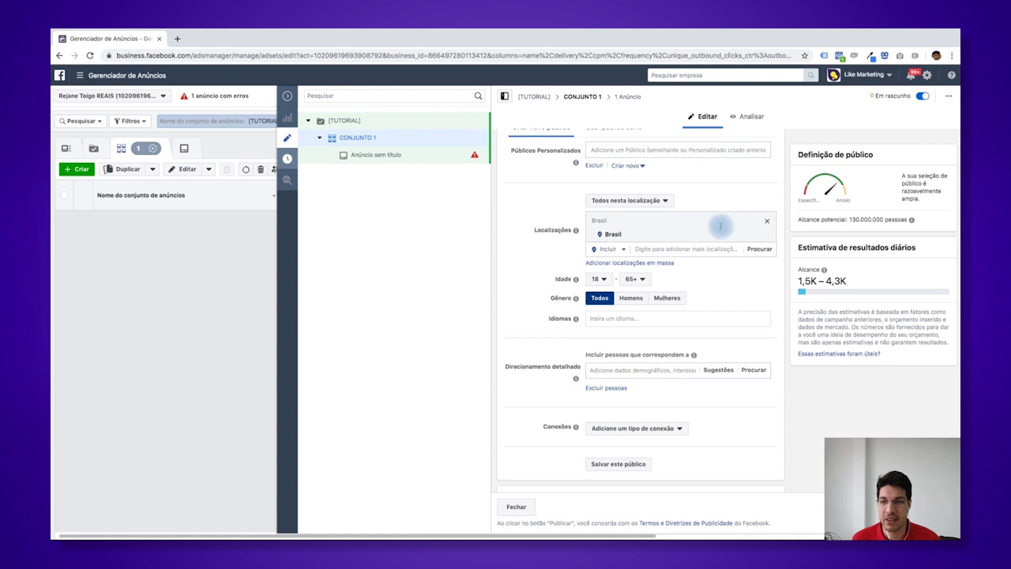
left_click(653, 267)
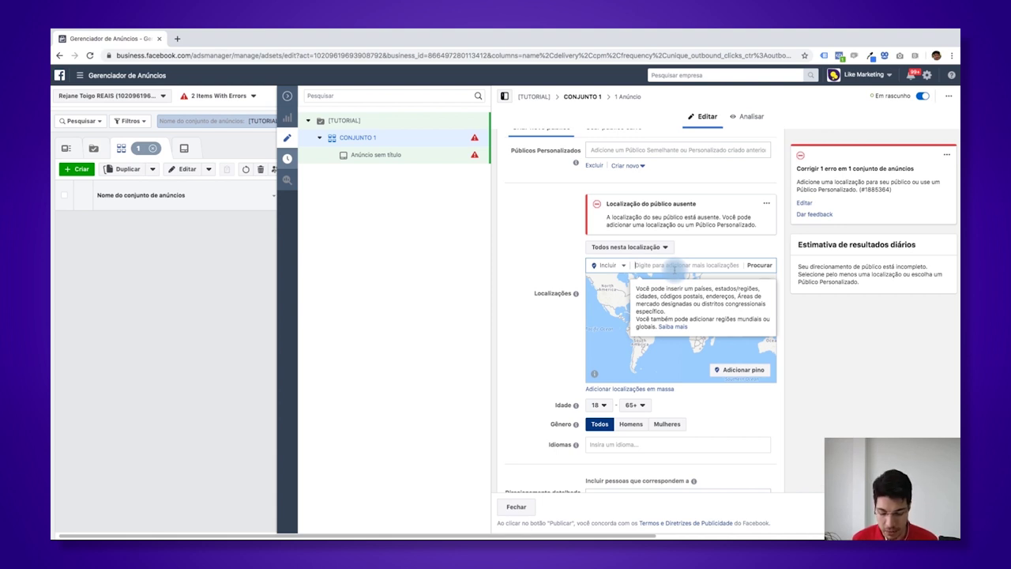
type("RUA")
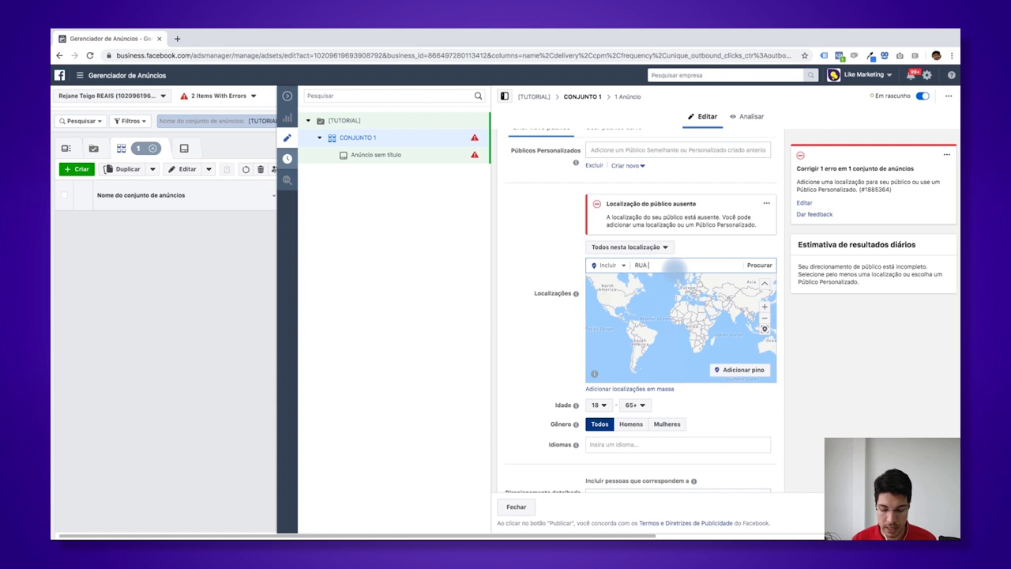
type(" JOSÉ DE ALENCAR")
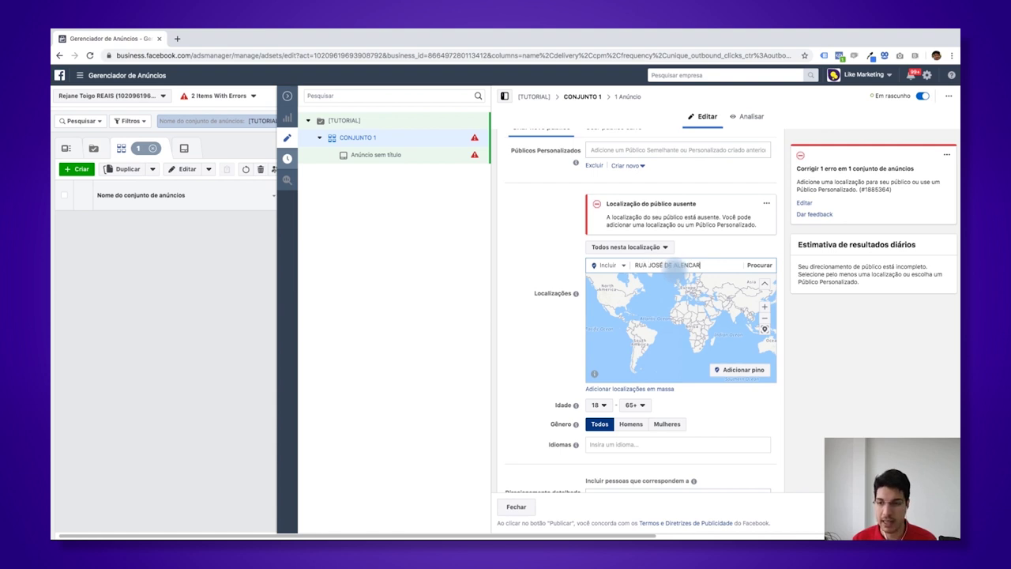
key("BackSpace")
key("BackSpace")
key("BackSpace")
key("BackSpace")
key("BackSpace")
key("BackSpace")
key("BackSpace")
key("BackSpace")
key("BackSpace")
key("BackSpace")
key("BackSpace")
key("BackSpace")
key("BackSpace")
key("BackSpace")
key("BackSpace")
key("BackSpace")
key("BackSpace")
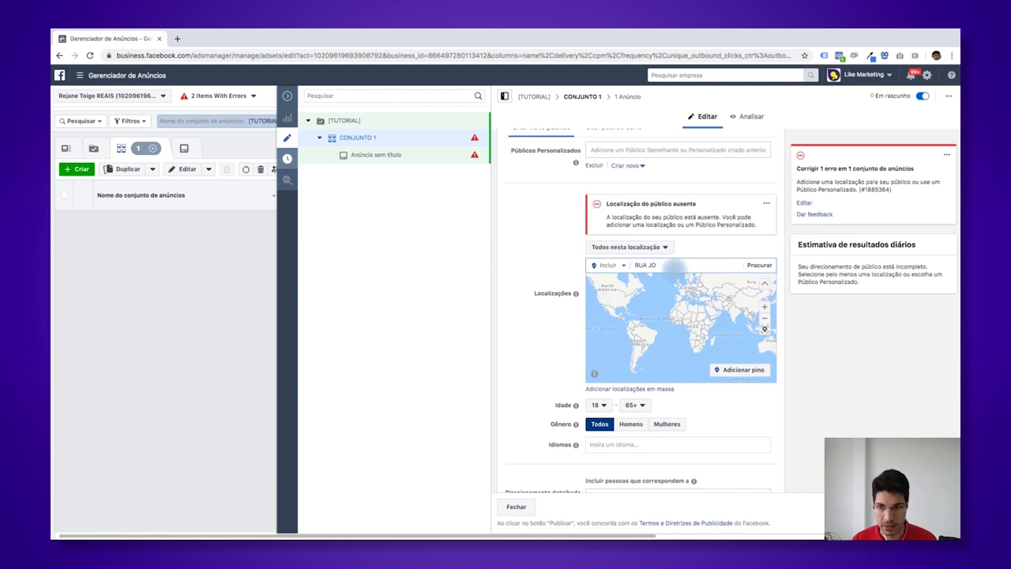
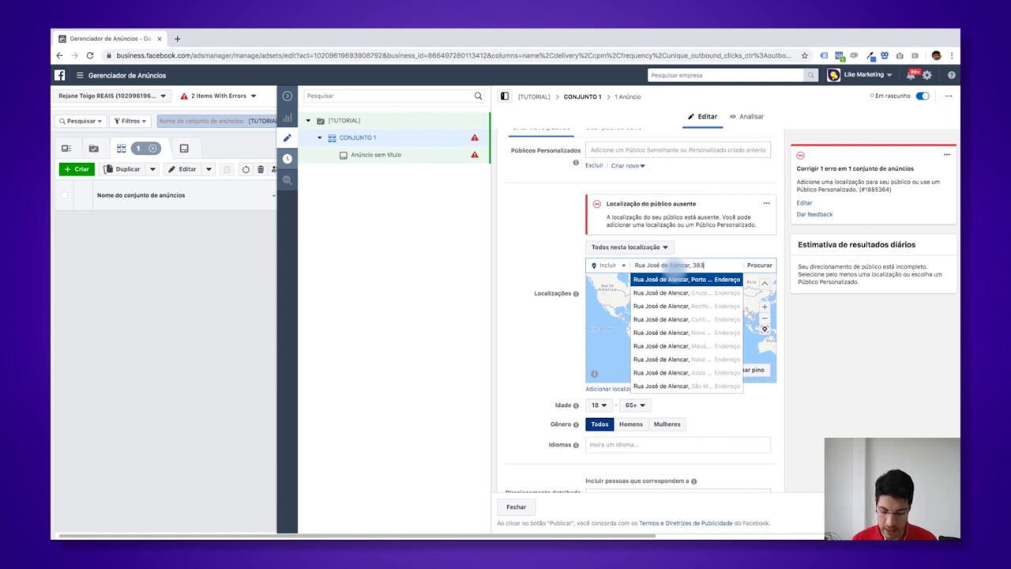
type("Campinas")
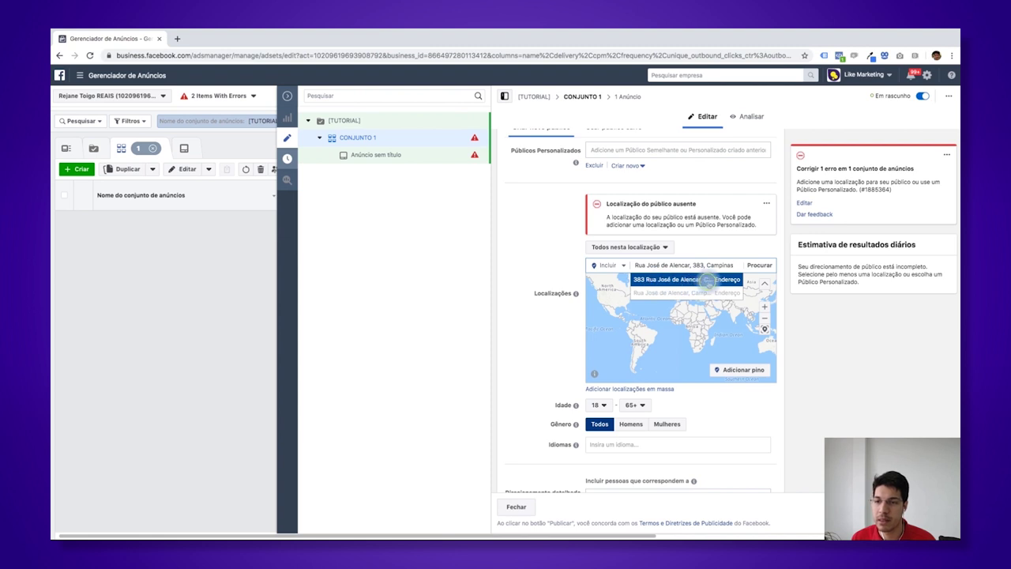
left_click(709, 281)
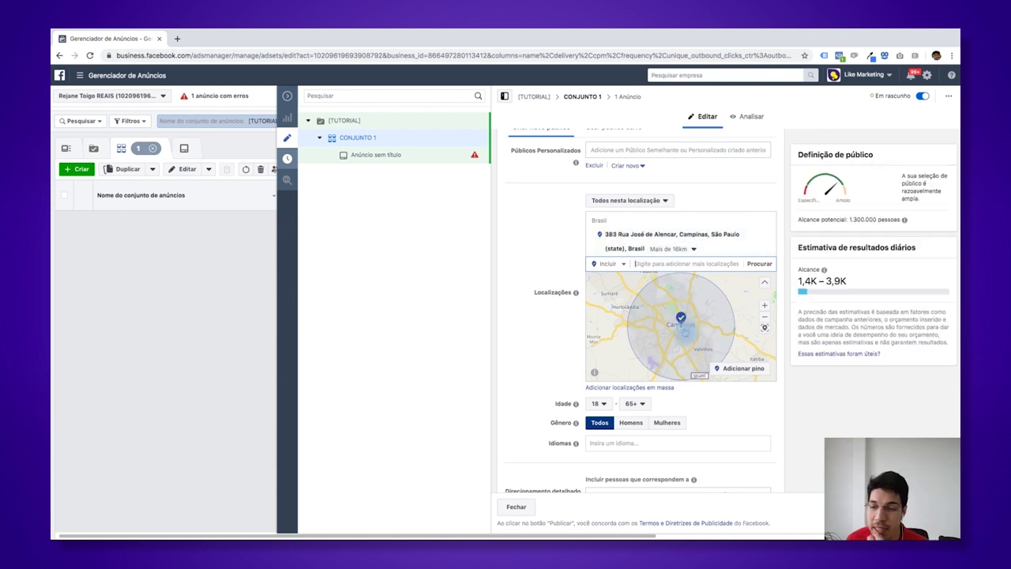
- Adjust the Campinas address radius through 1 and 4 km, settling on 3 km
left_click(681, 249)
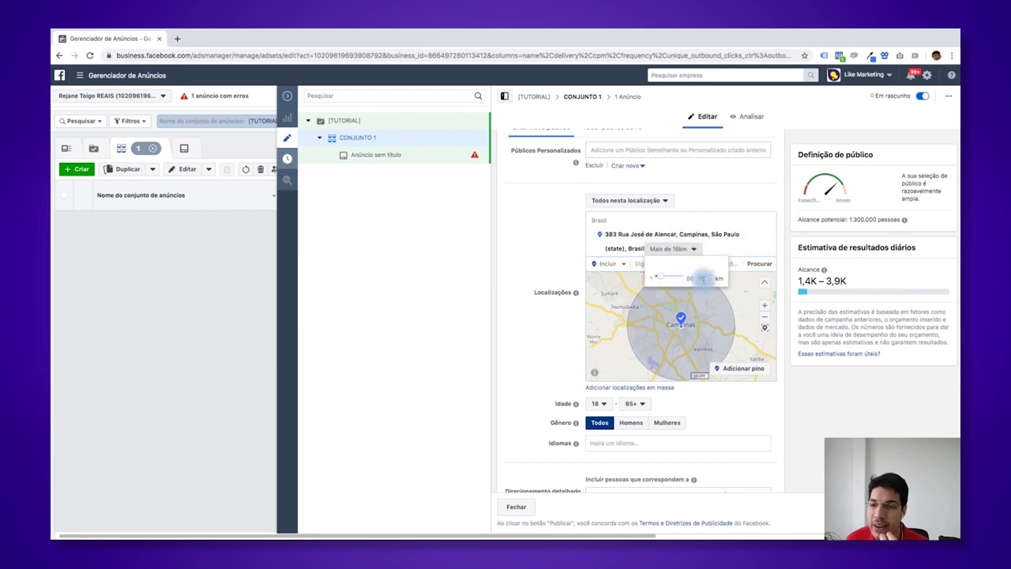
mouse_move(649, 279)
left_mouse_down()
mouse_move(668, 278)
mouse_move(655, 279)
left_mouse_up()
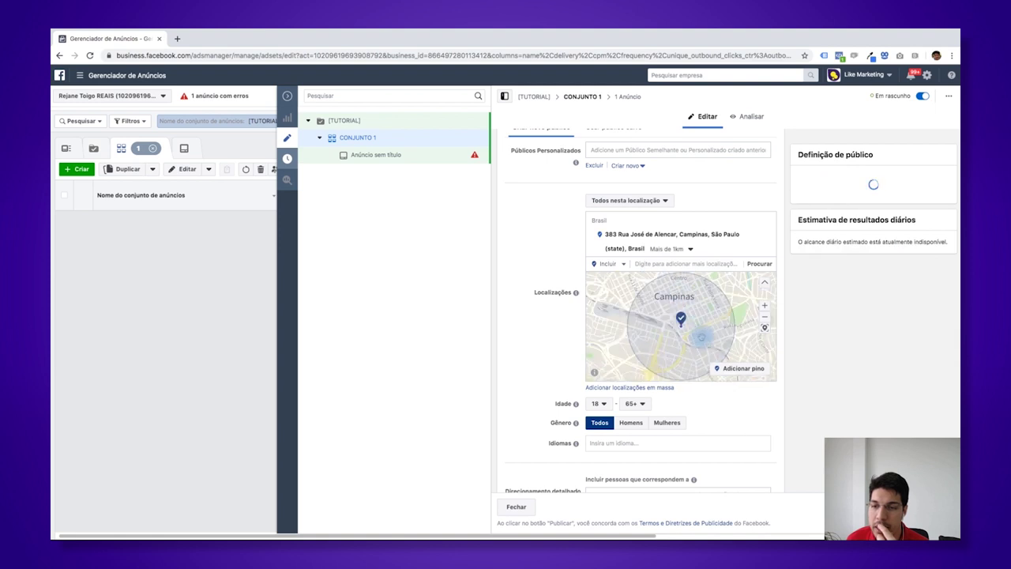
left_click(667, 249)
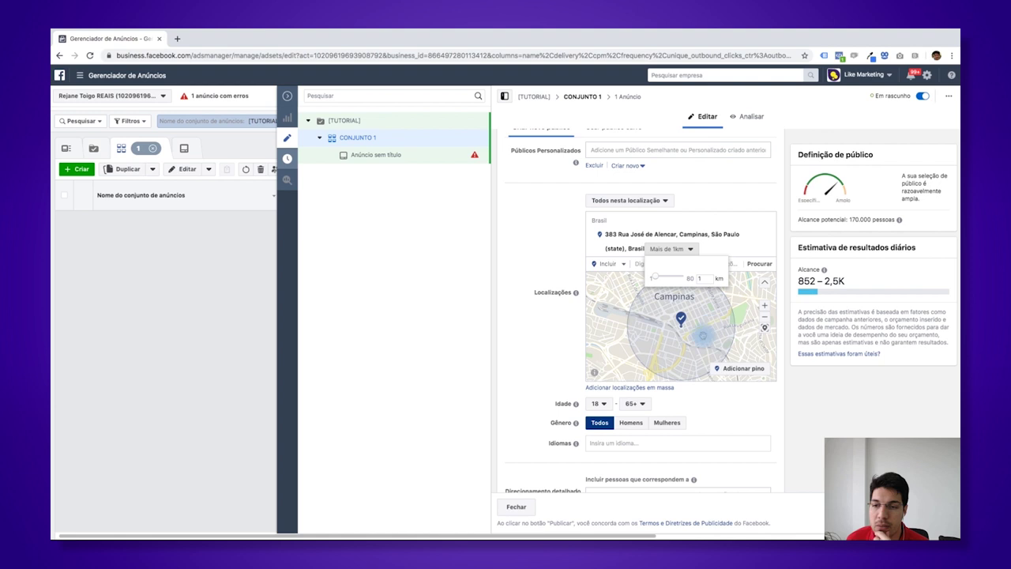
scroll(689, 335, "up", 2)
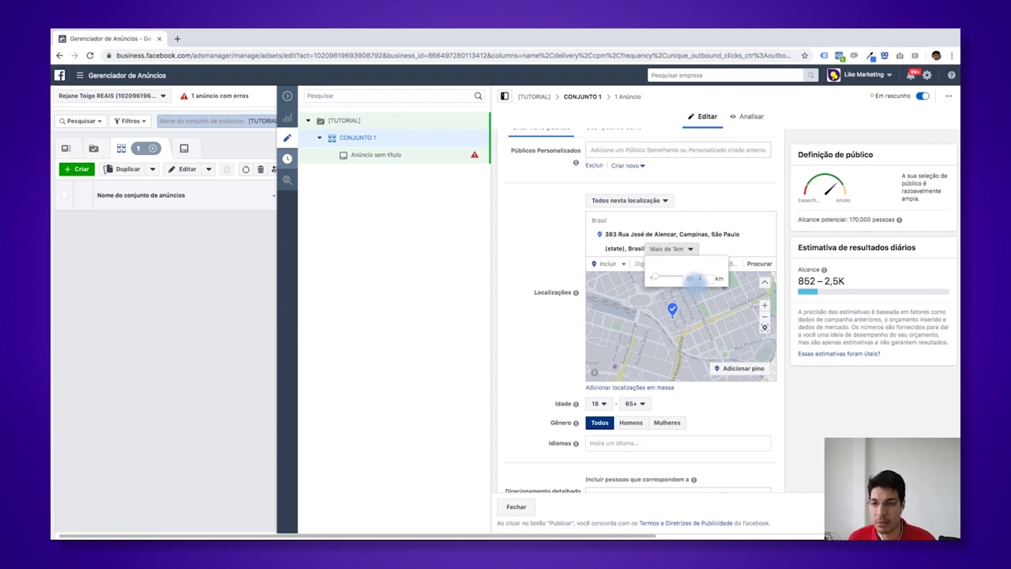
left_click(694, 308)
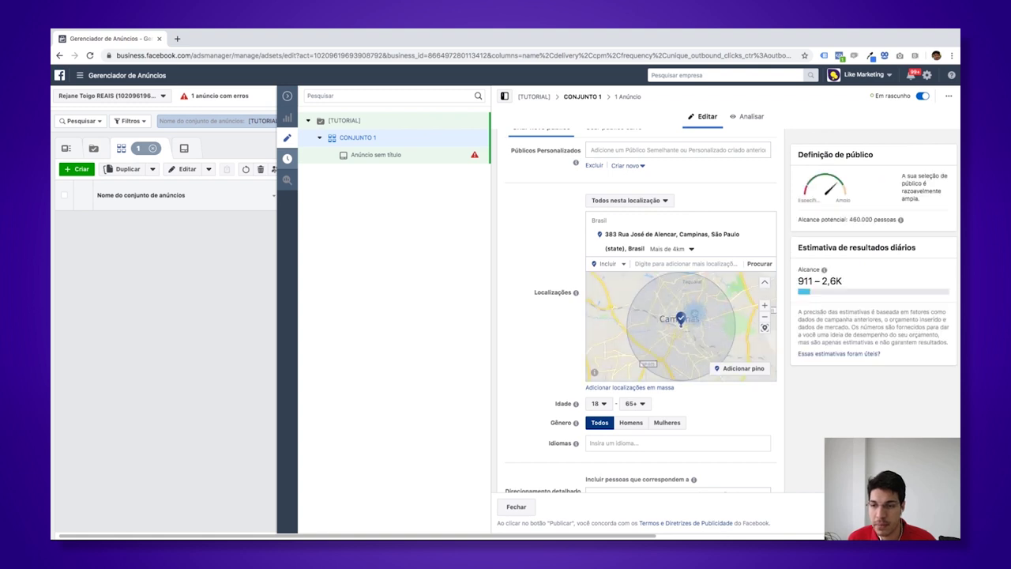
left_click(670, 249)
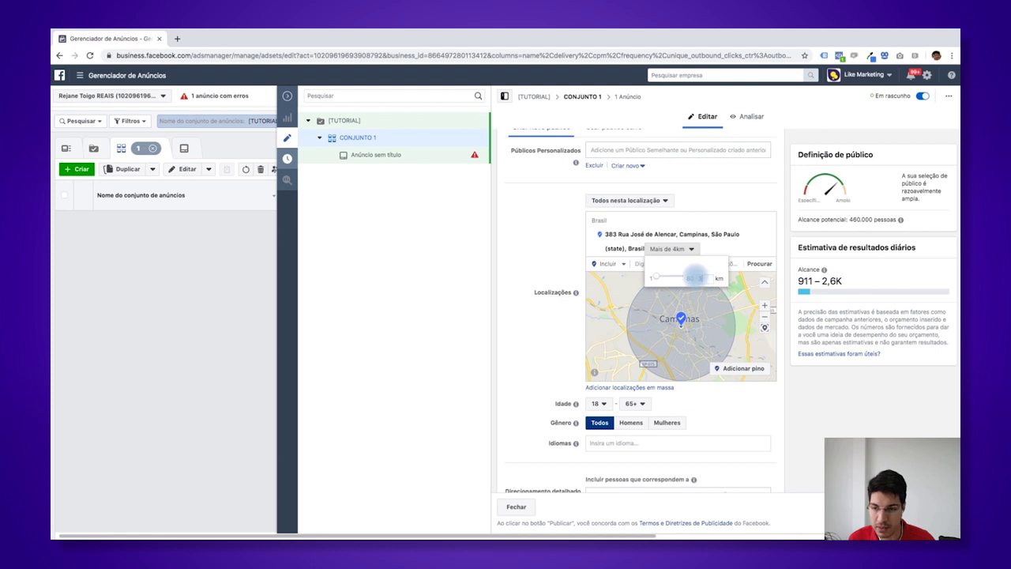
key("Return")
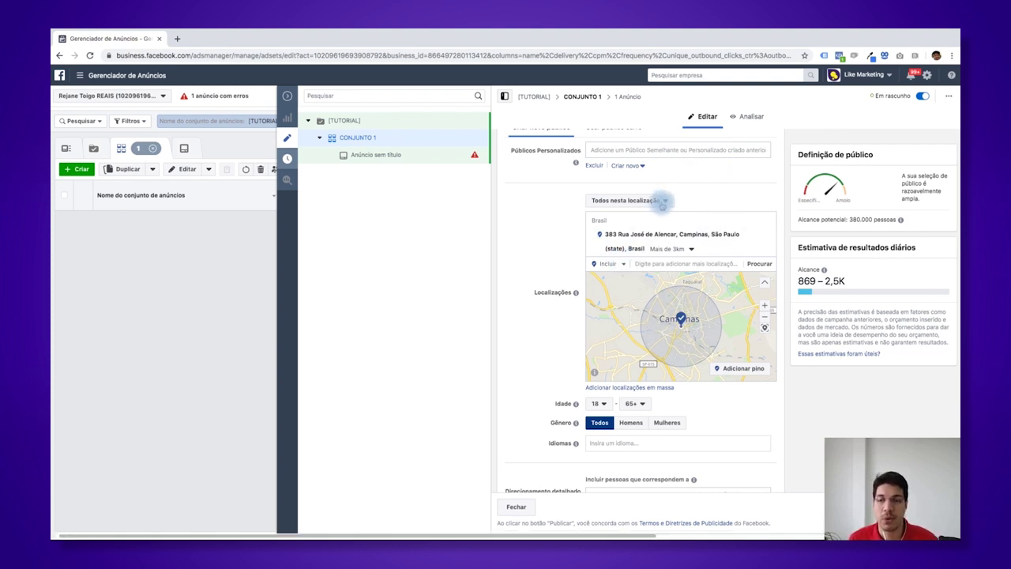
- Review the location audience options, keeping 'Todos nesta localização'
left_click(664, 203)
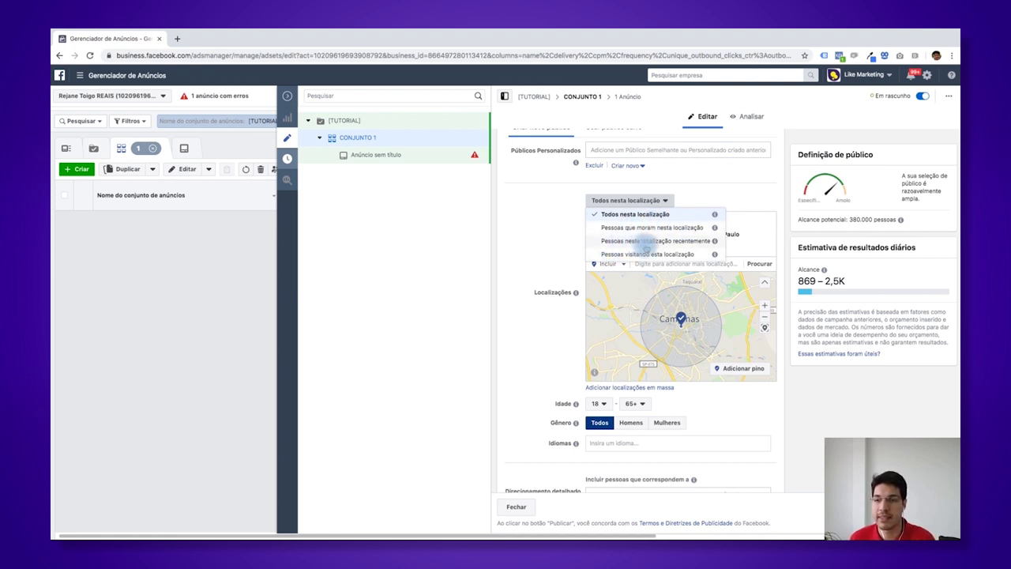
mouse_move(715, 241)
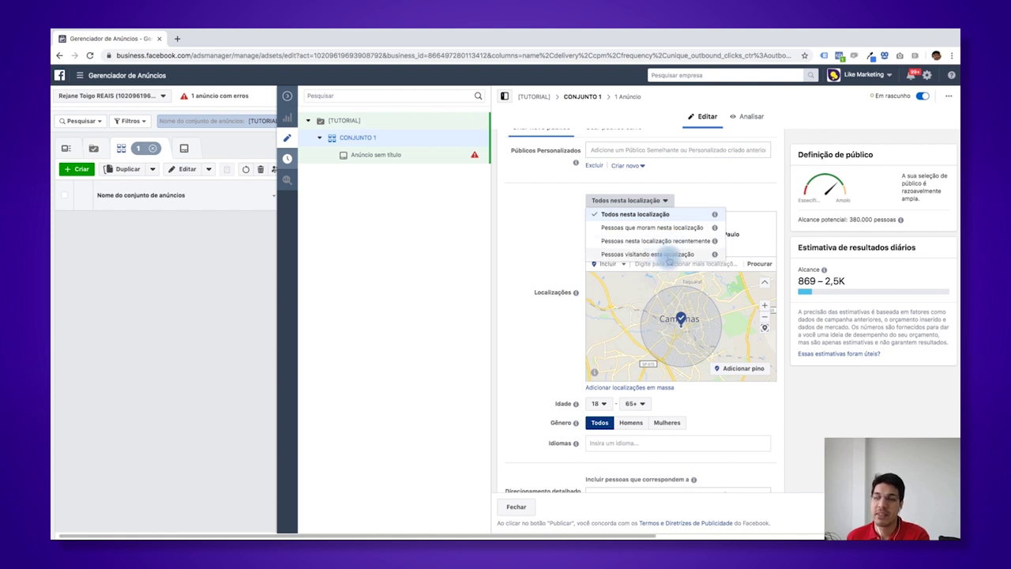
mouse_move(714, 257)
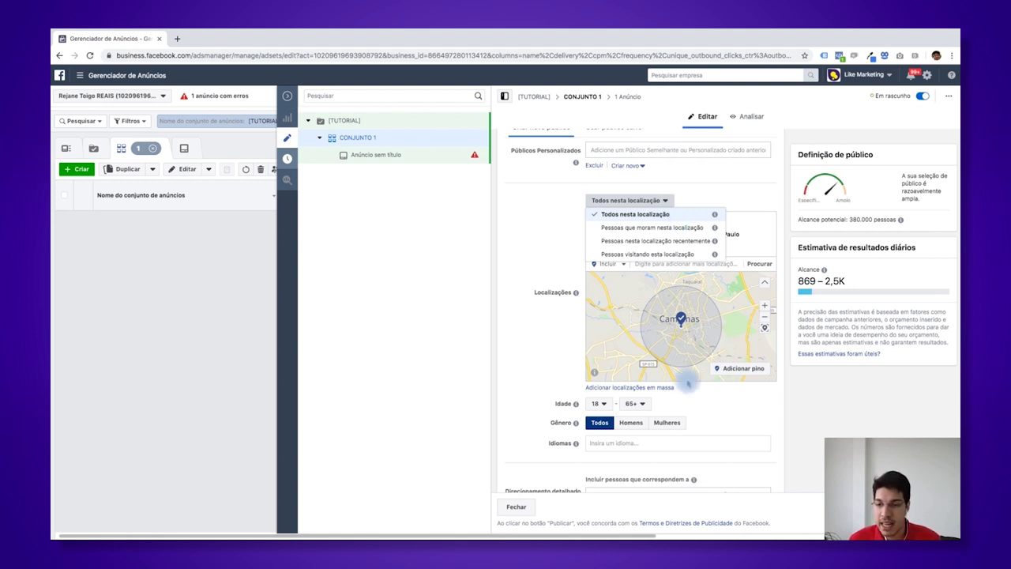
left_click_drag(734, 312, 739, 307)
- Drop a map pin south of Campinas at -22.9304, -47.0730
left_click(630, 200)
scroll(616, 209, "up", 1)
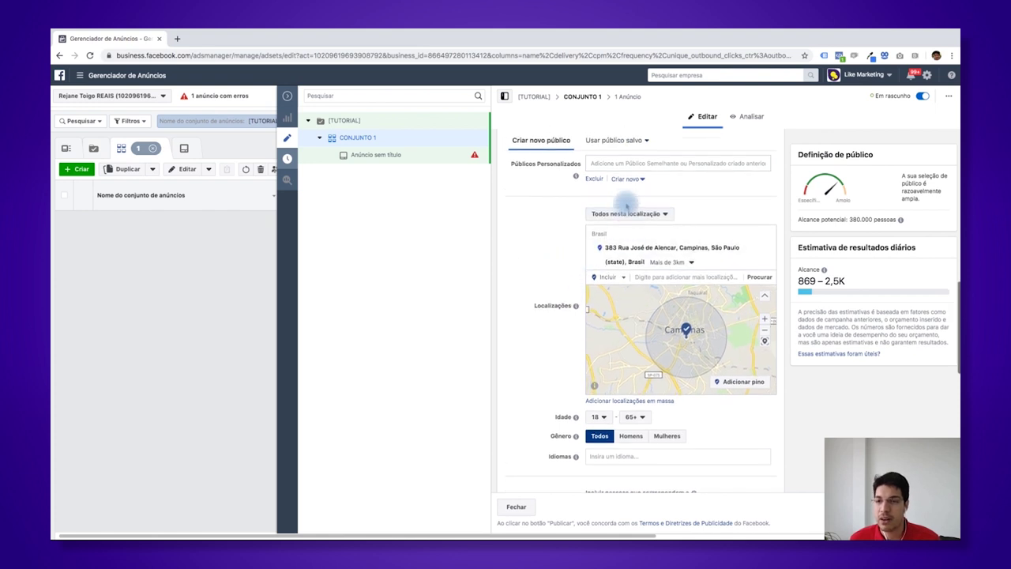
left_click(632, 218)
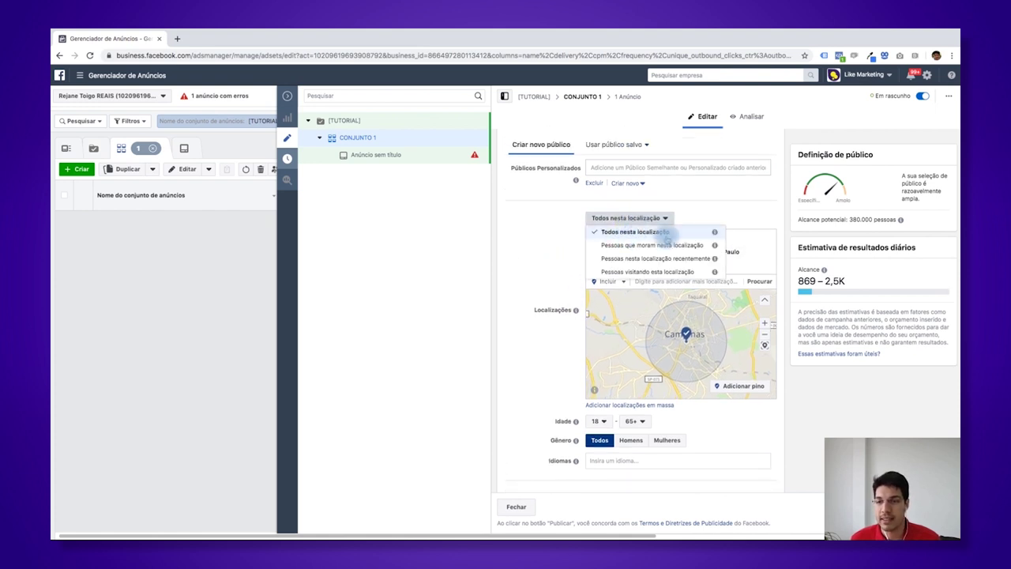
left_click(526, 263)
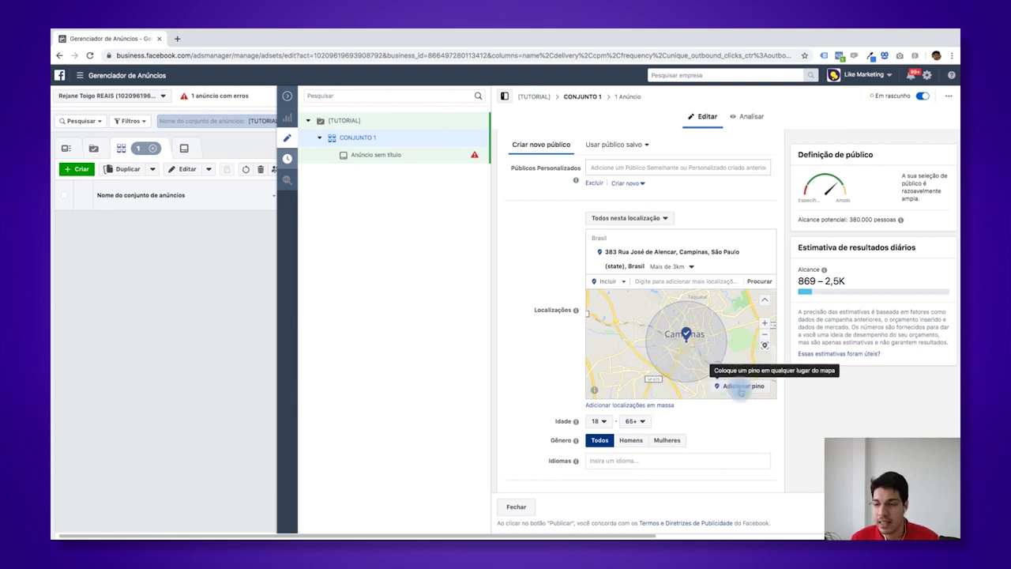
left_click(743, 387)
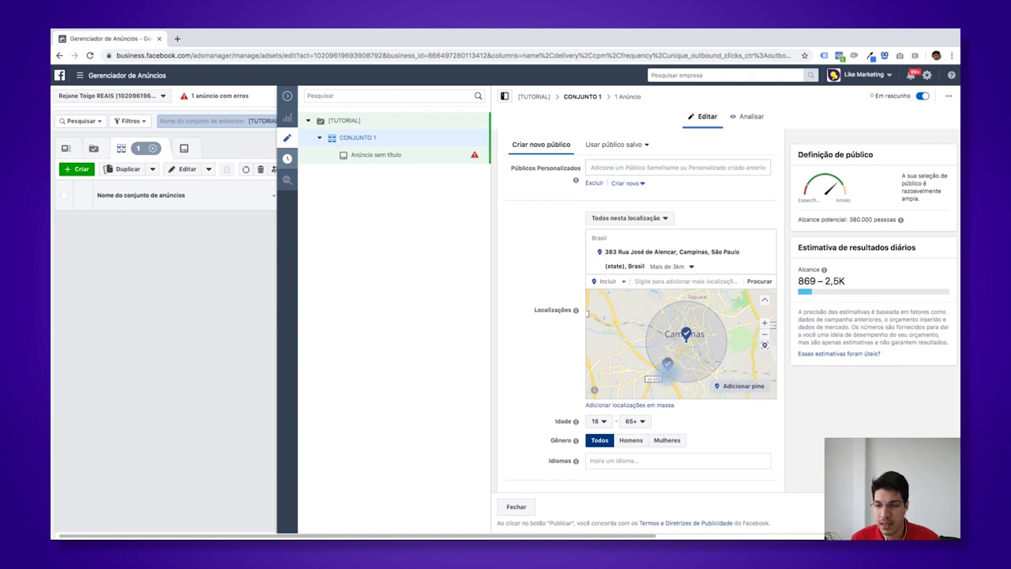
left_click(667, 369)
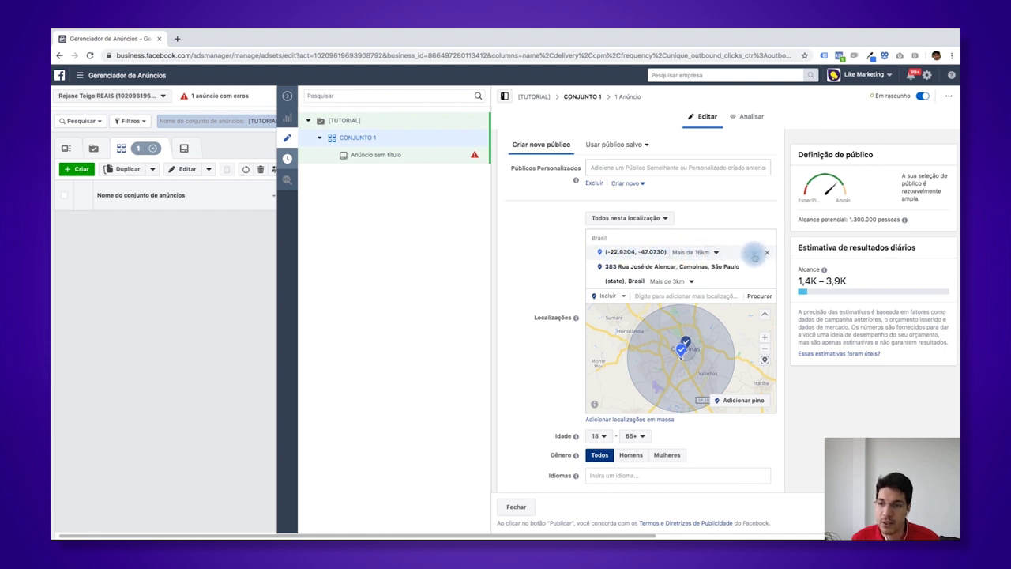
- Exclude the dropped pin's area and widen the Campinas address radius to 4 km
left_click(754, 256)
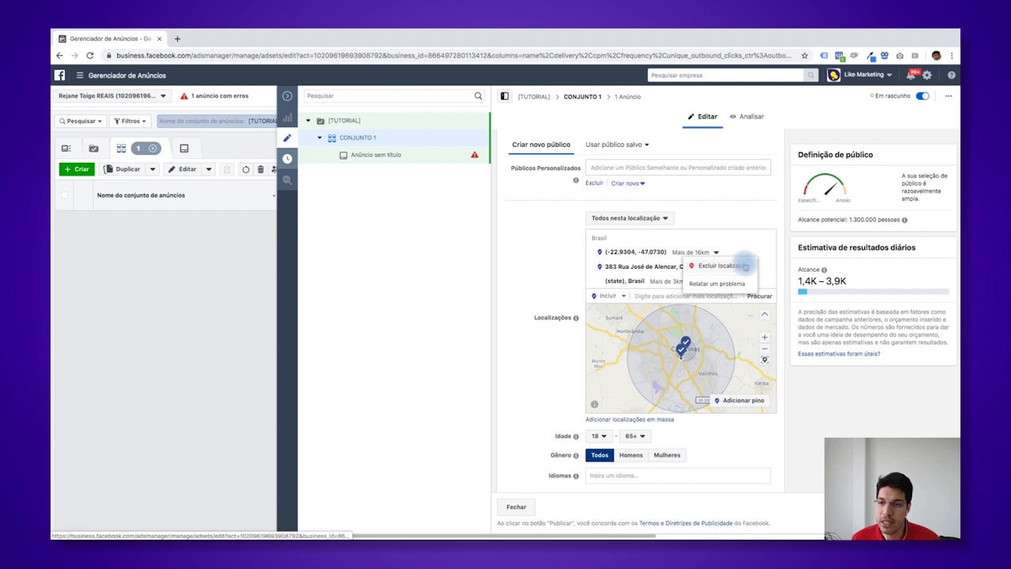
left_click(745, 266)
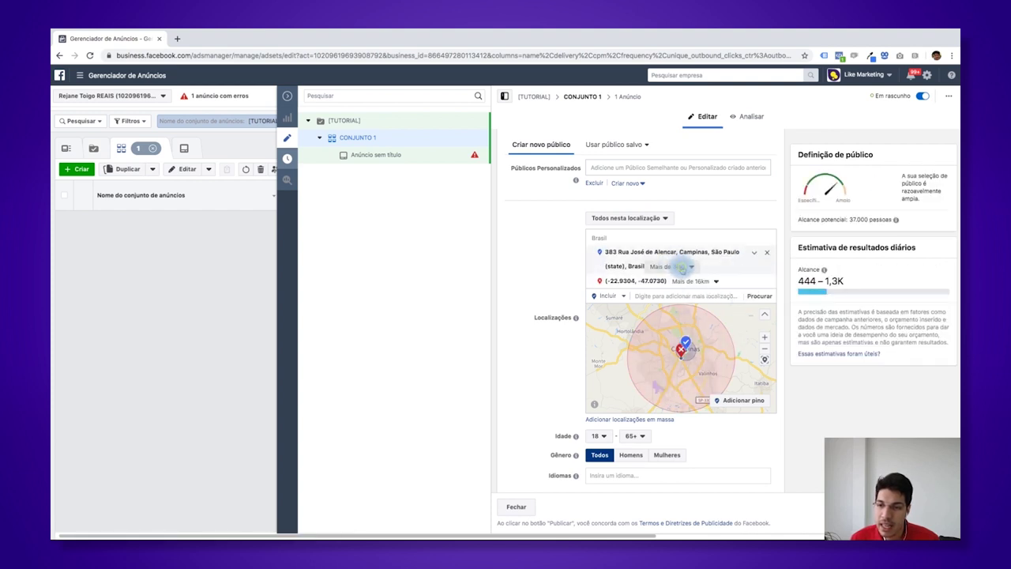
left_click(681, 267)
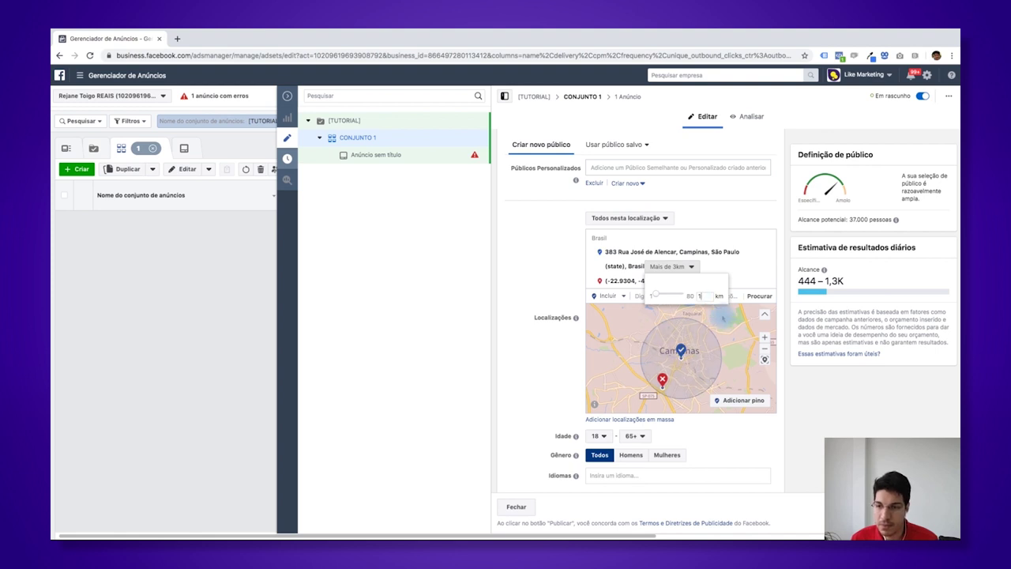
left_click(713, 353)
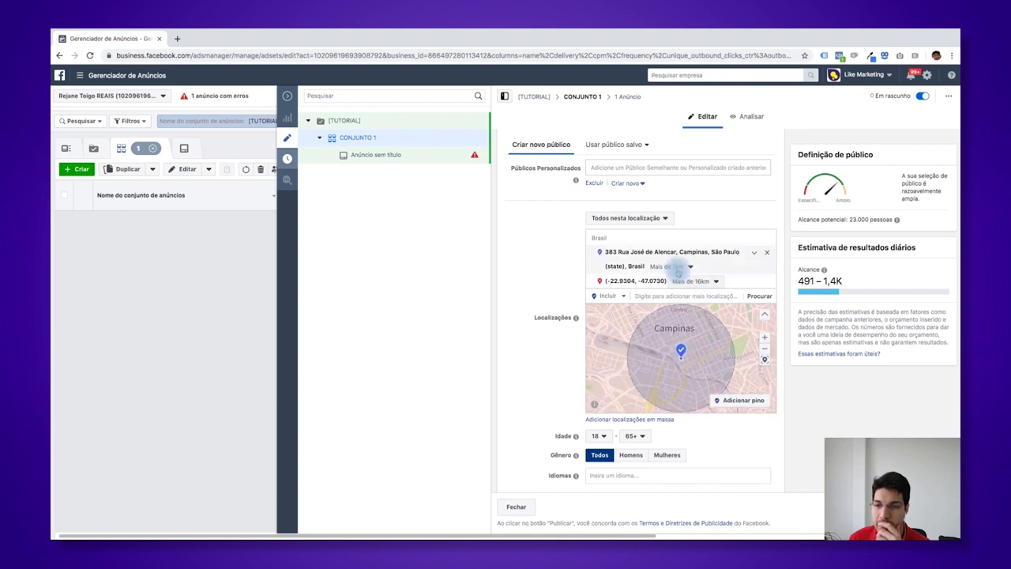
left_click(676, 266)
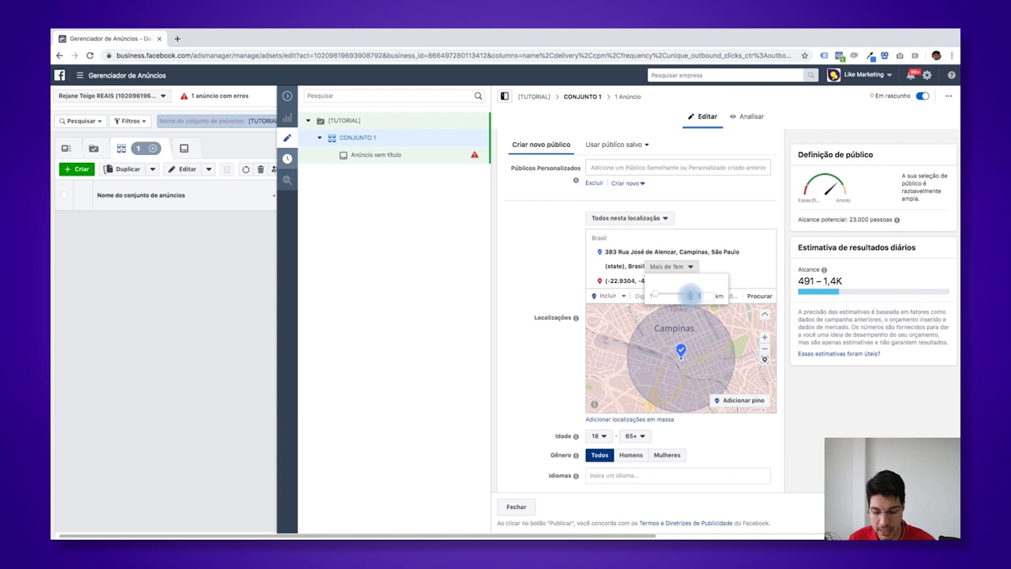
double_click(699, 296)
type("4")
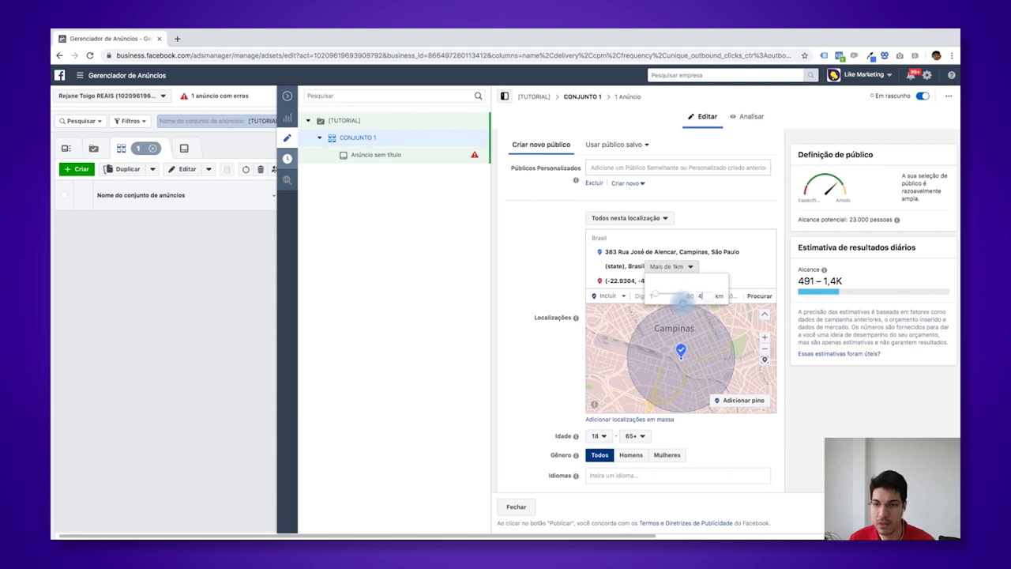
key("Return")
- Shrink the excluded pin's radius from 16 km to 1 km
left_click(689, 282)
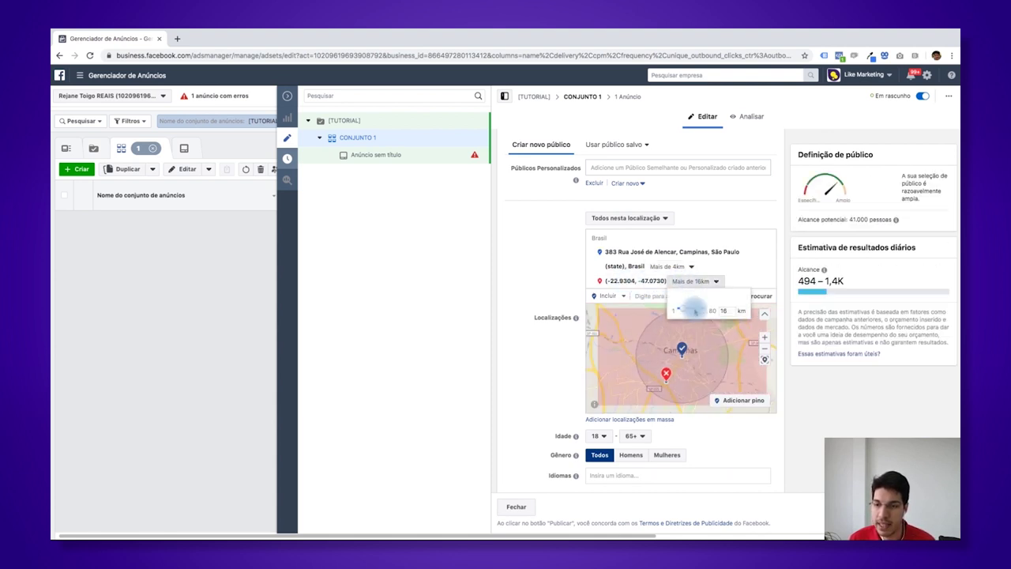
double_click(708, 310)
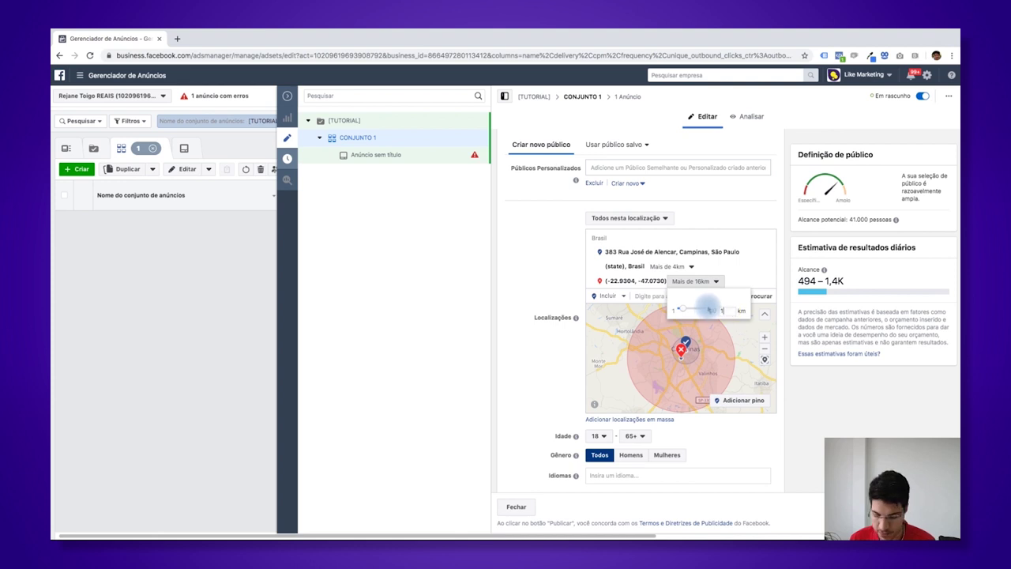
type("1")
key("Return")
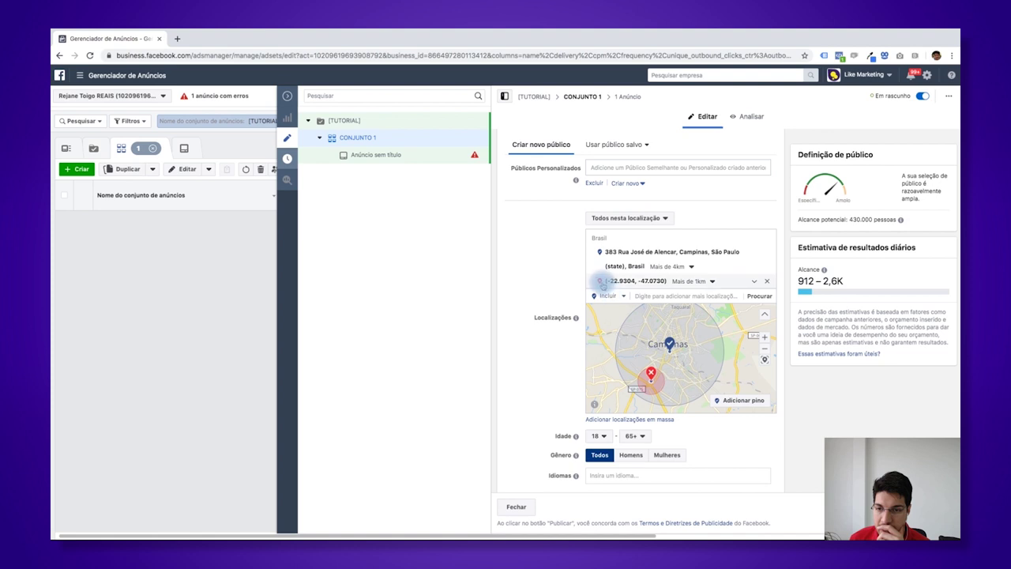
- Widen the excluded pin's radius to 2 km and recentre the map to show both locations
left_click(602, 282)
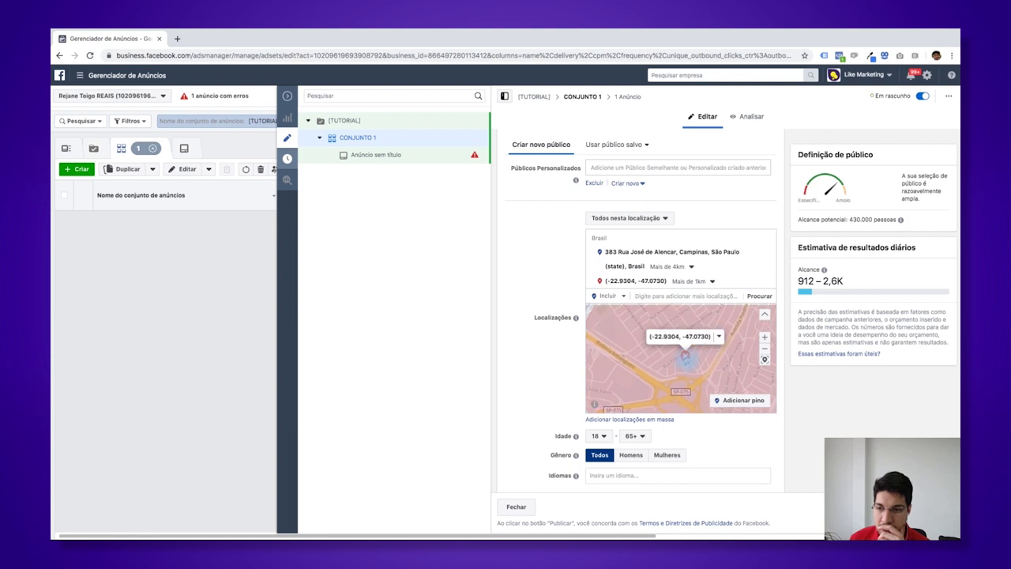
left_click(719, 335)
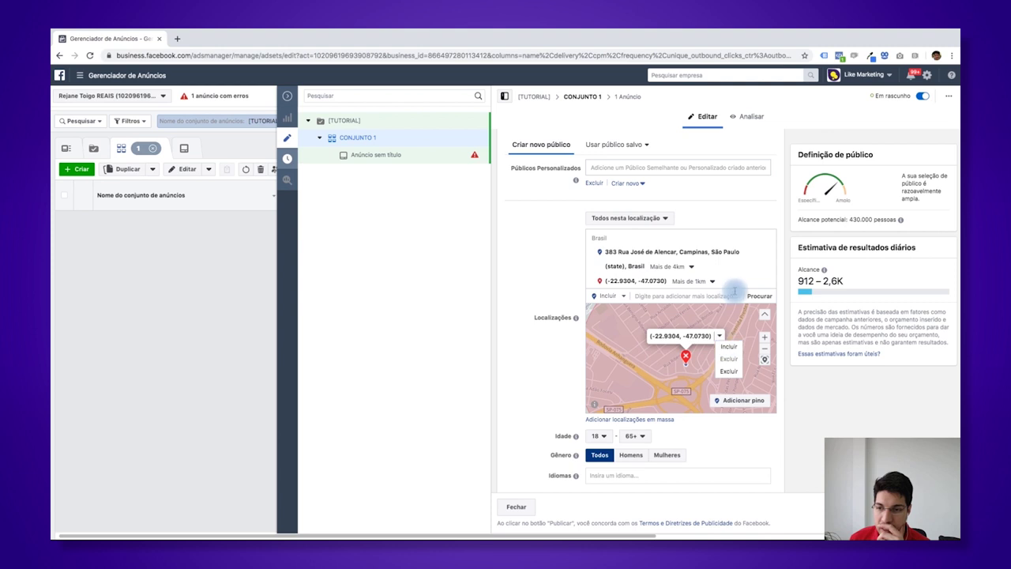
left_click(719, 311)
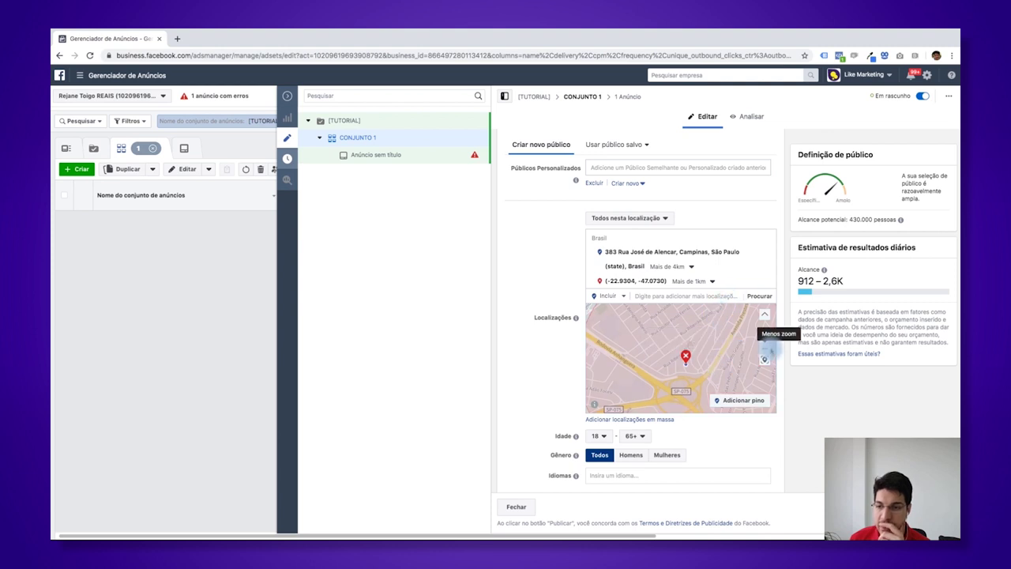
left_click(765, 360)
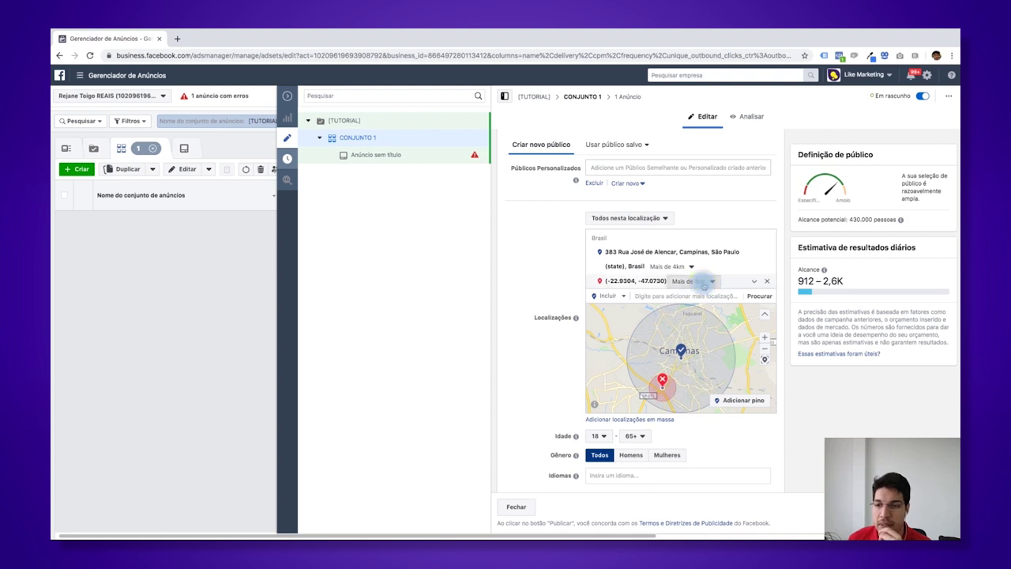
left_click(706, 281)
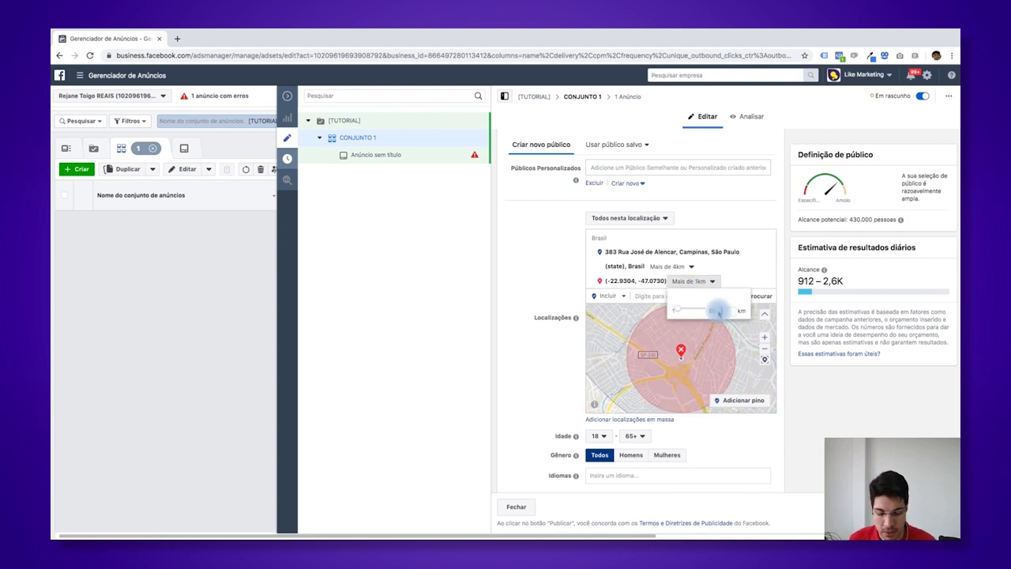
left_click(717, 310)
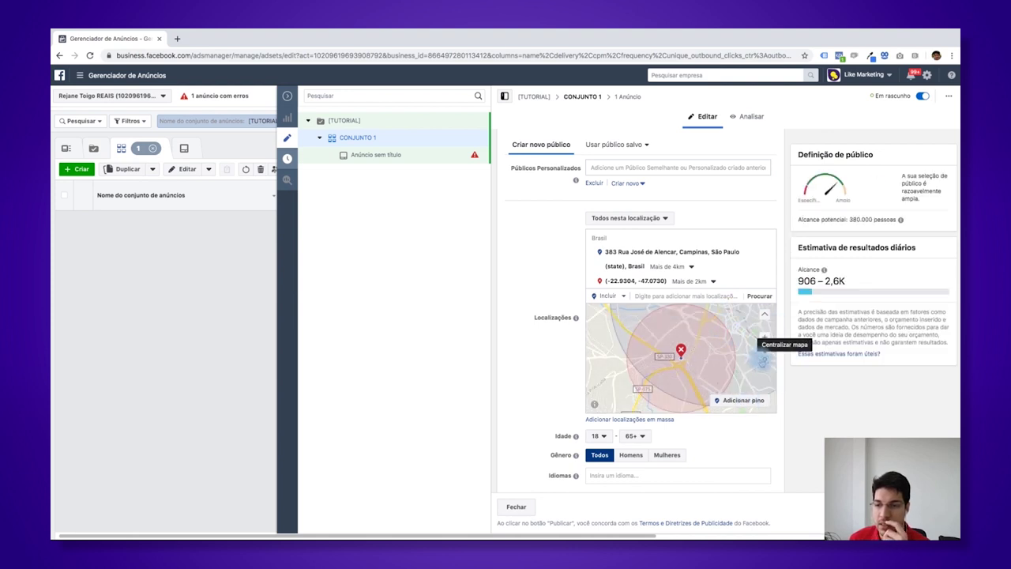
left_click(762, 359)
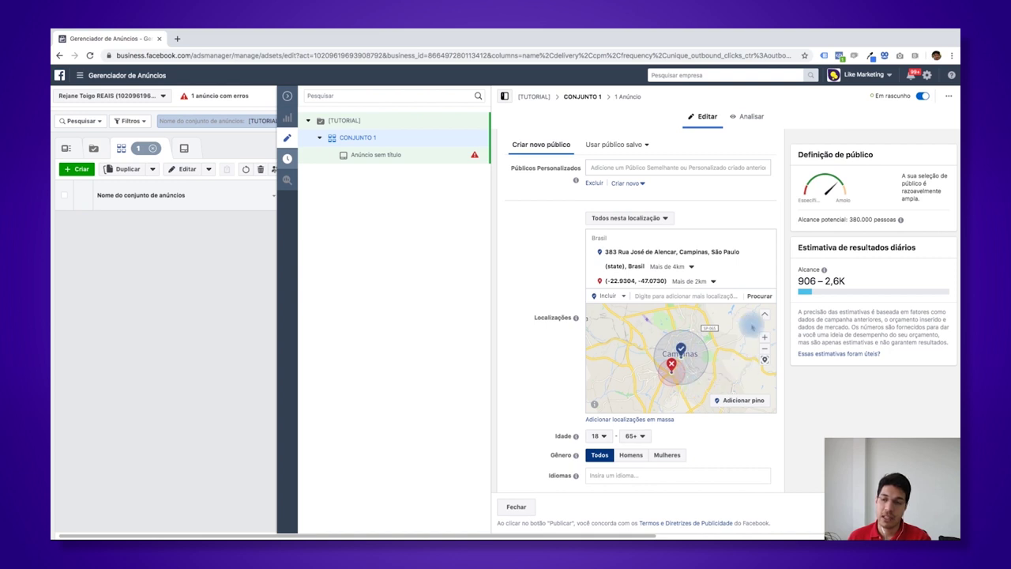
scroll(702, 440, "down", 1)
scroll(701, 440, "down", 3)
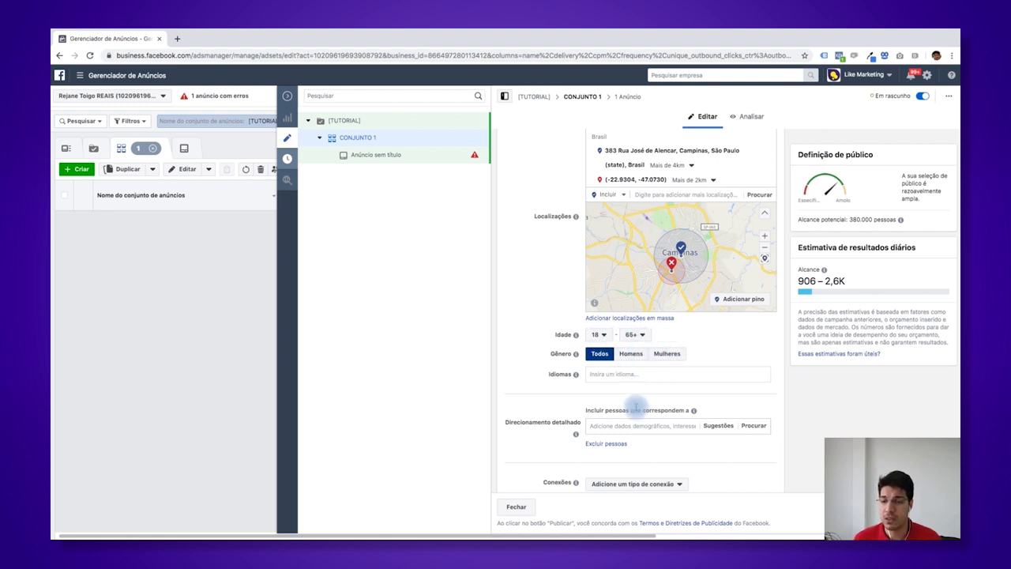
- Search 'v' in Direcionamento detalhado and add the Vegetarianismo interest, cutting reach to 62,000
scroll(635, 407, "down", 2)
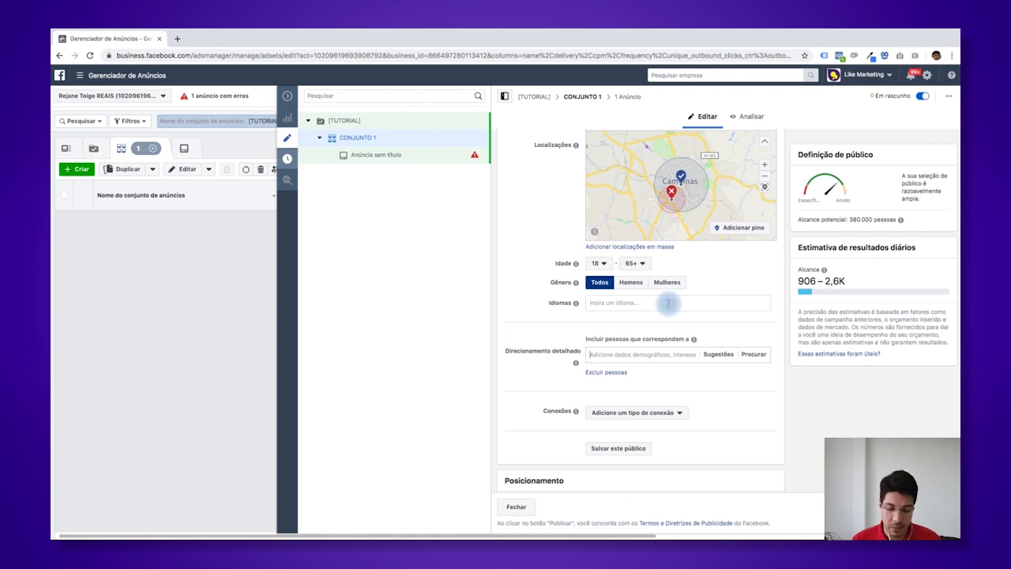
type("v")
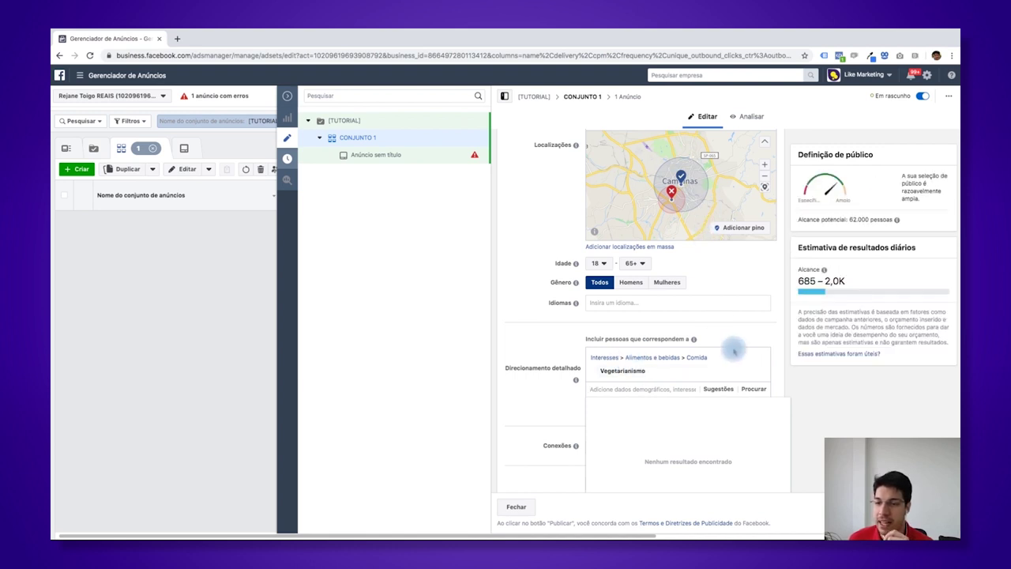
mouse_move(616, 374)
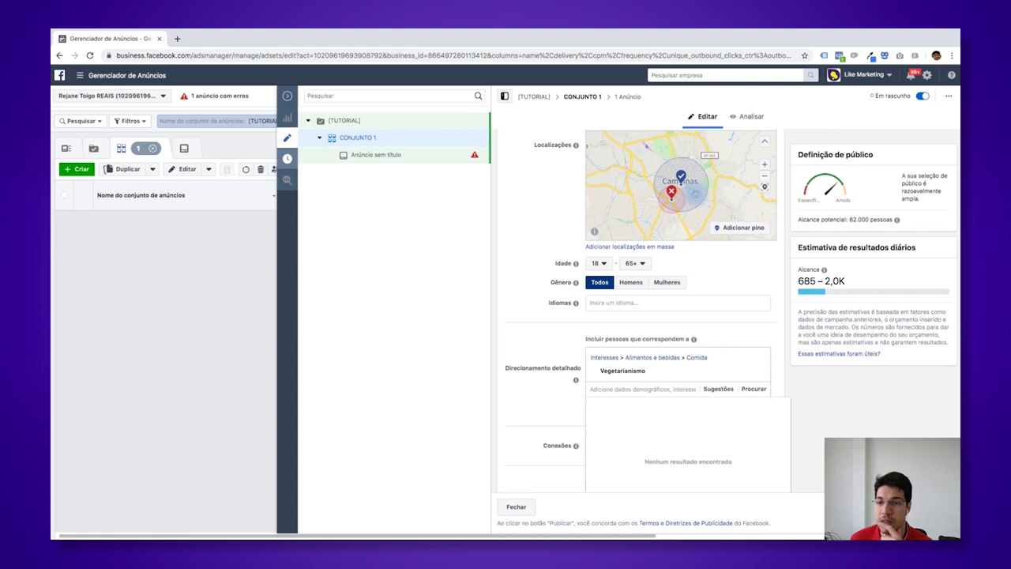
left_click(568, 352)
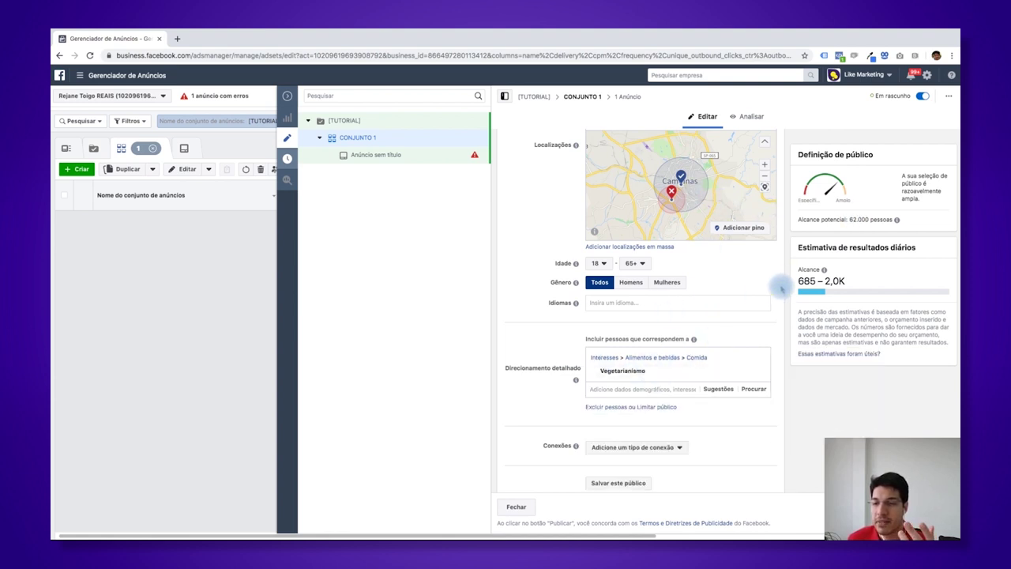
left_click_drag(781, 287, 780, 310)
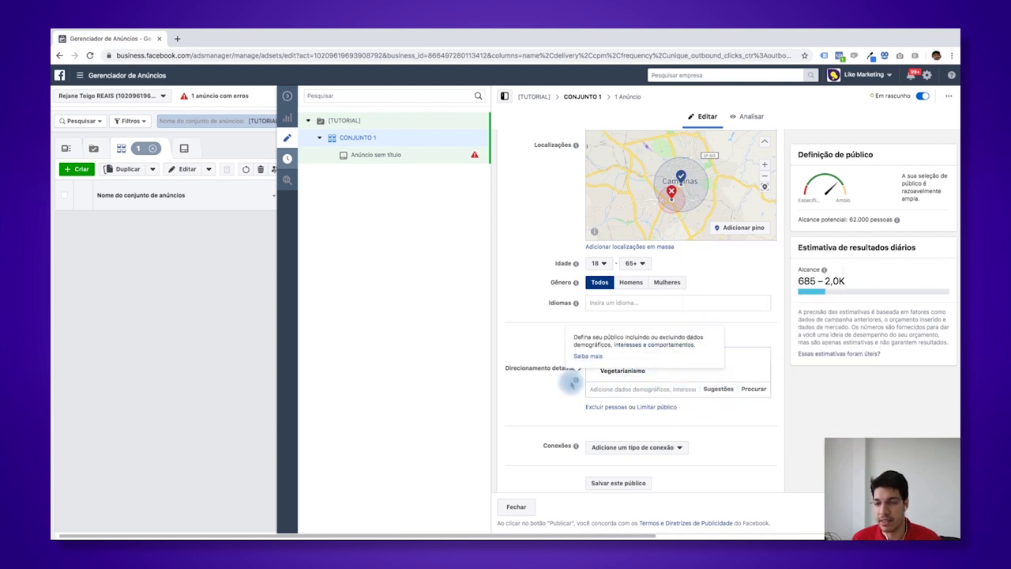
- Add a Limitar público condition and browse into the Dados demográficos category
left_click(745, 390)
left_click(524, 395)
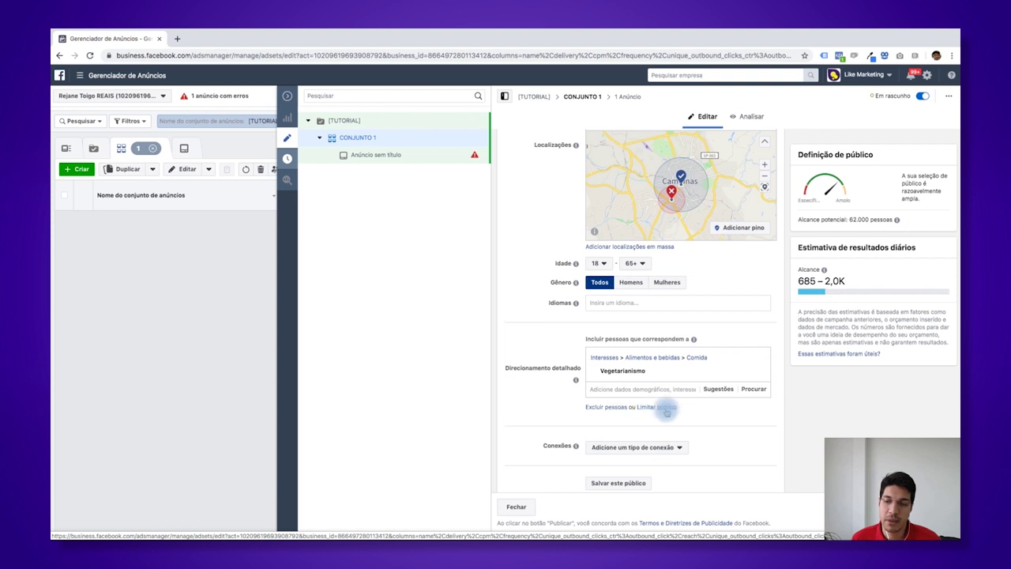
left_click(666, 411)
left_click(753, 420)
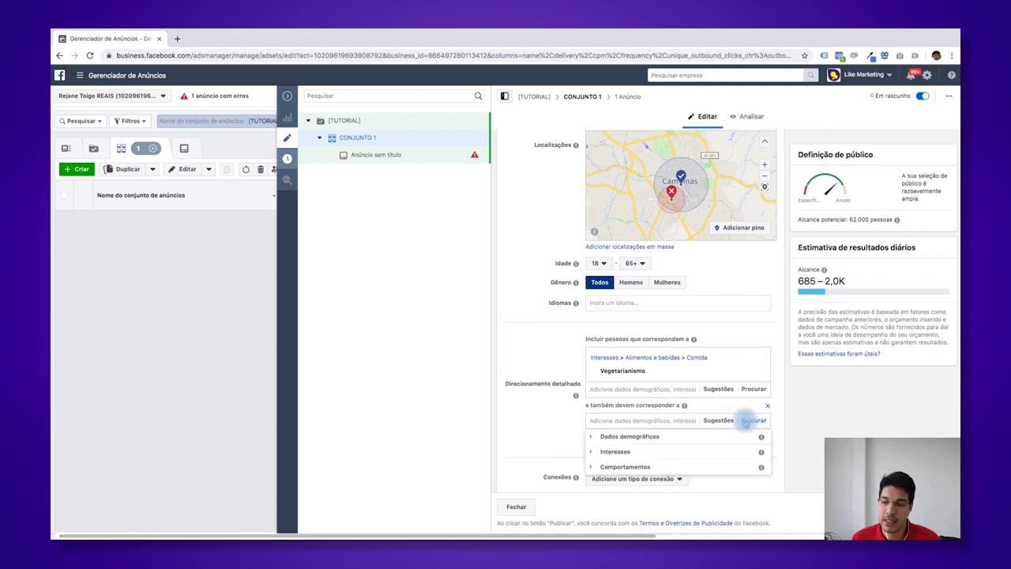
left_click(676, 437)
scroll(711, 415, "down", 1)
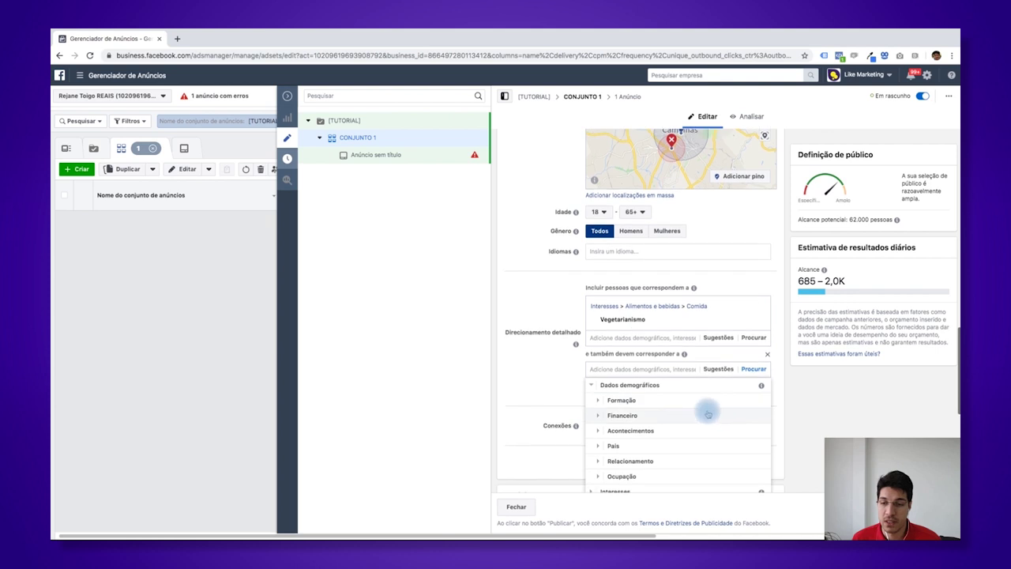
- Under Formação > Nível educacional, require Na faculdade, narrowing reach to 5,000
left_click(631, 400)
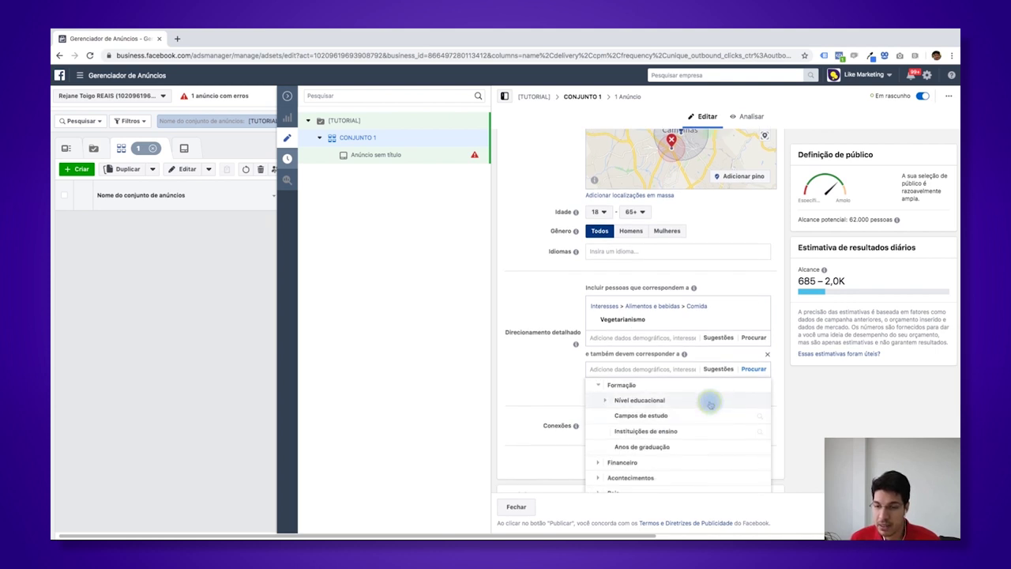
left_click(706, 400)
scroll(721, 433, "down", 2)
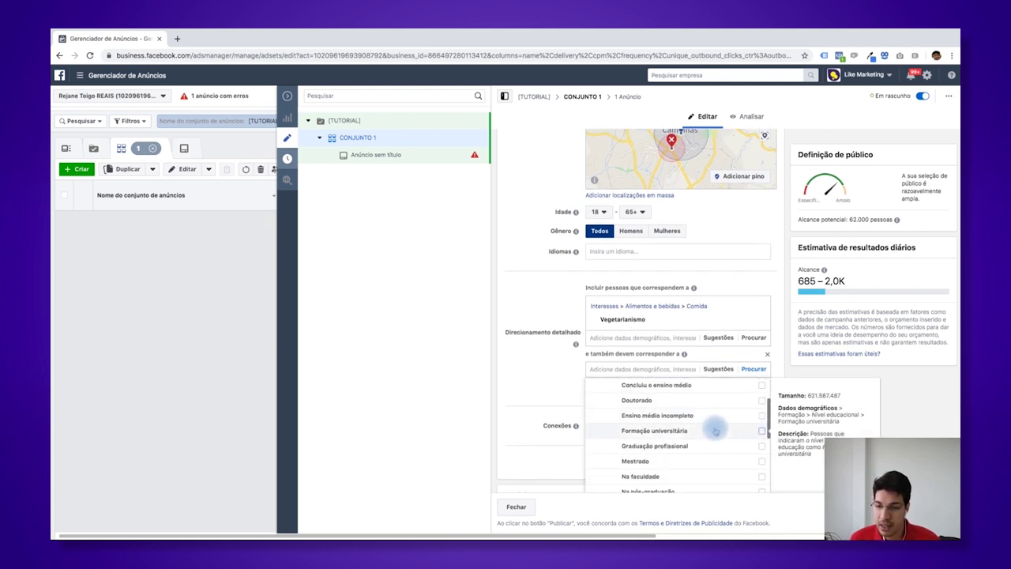
scroll(743, 452, "down", 1)
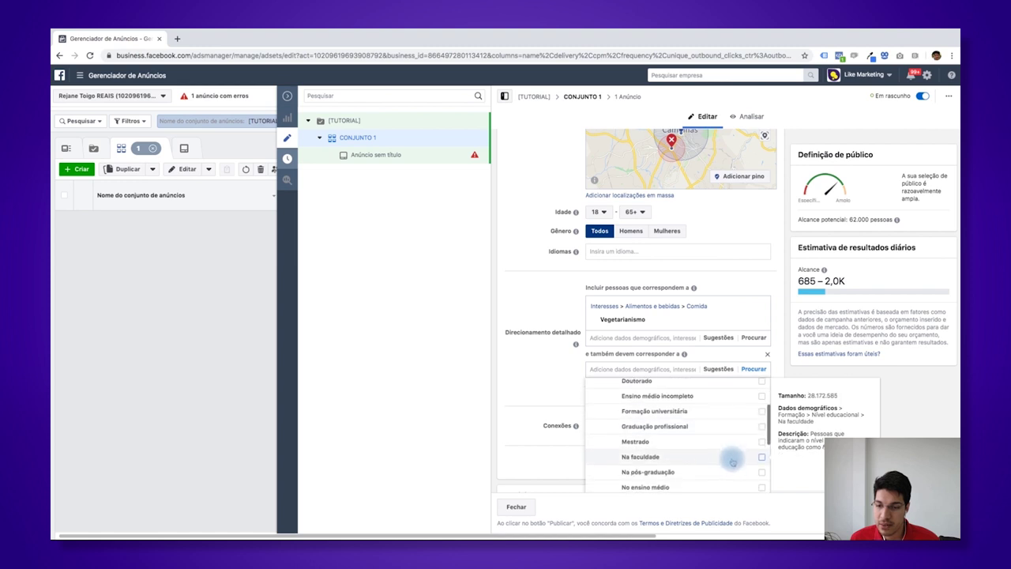
left_click(695, 451)
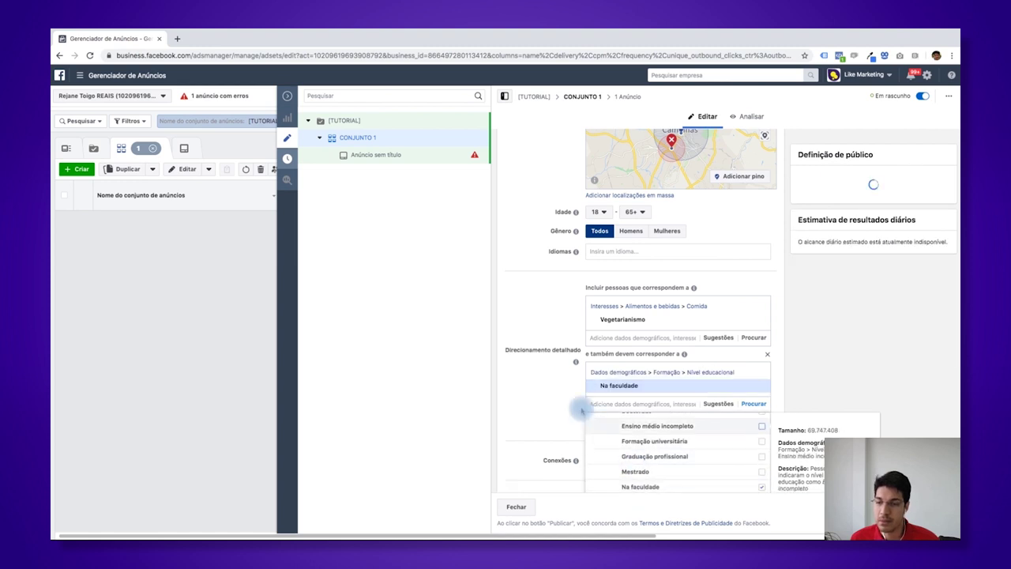
left_click(550, 393)
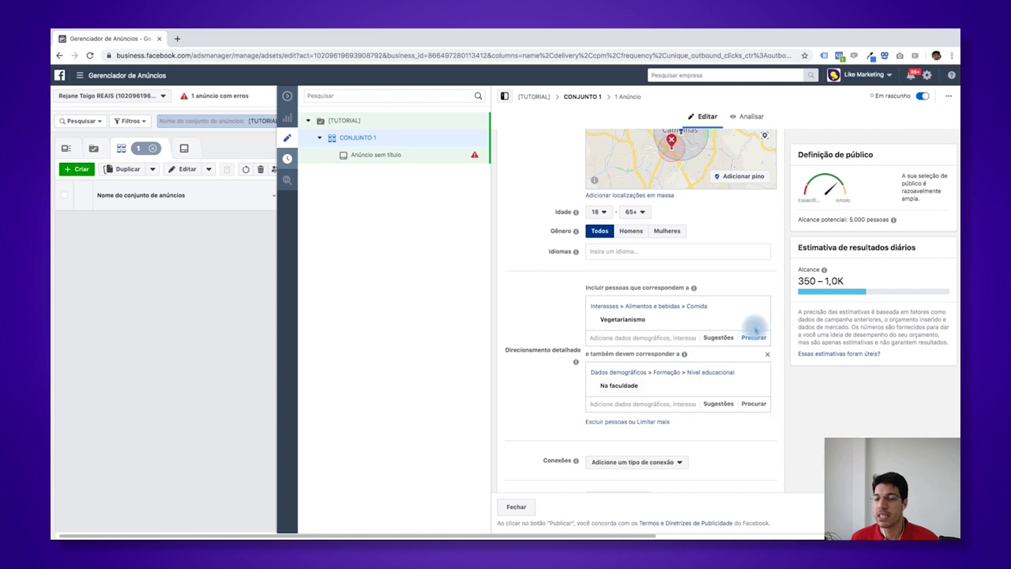
mouse_move(602, 322)
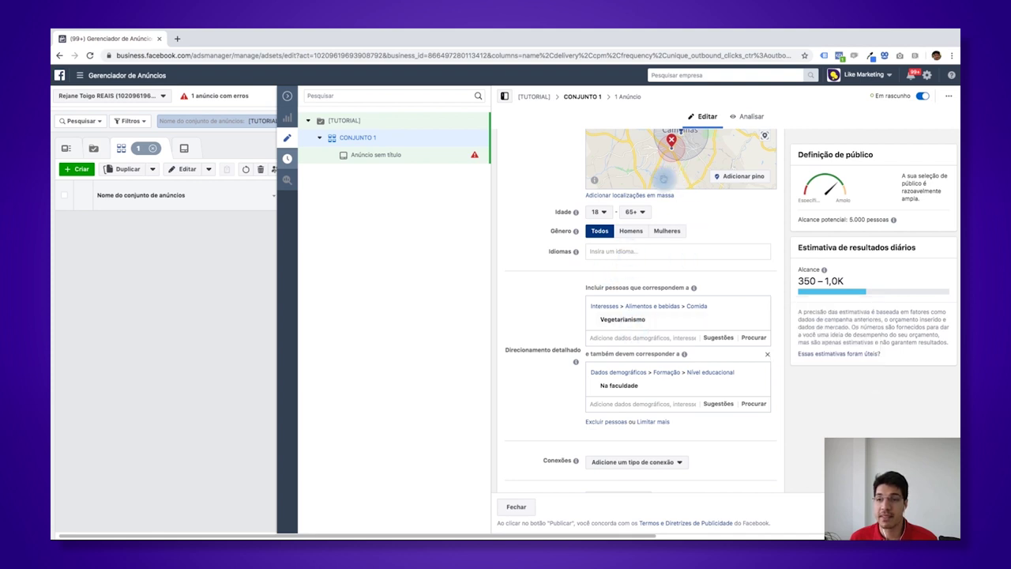
left_click_drag(776, 230, 773, 251)
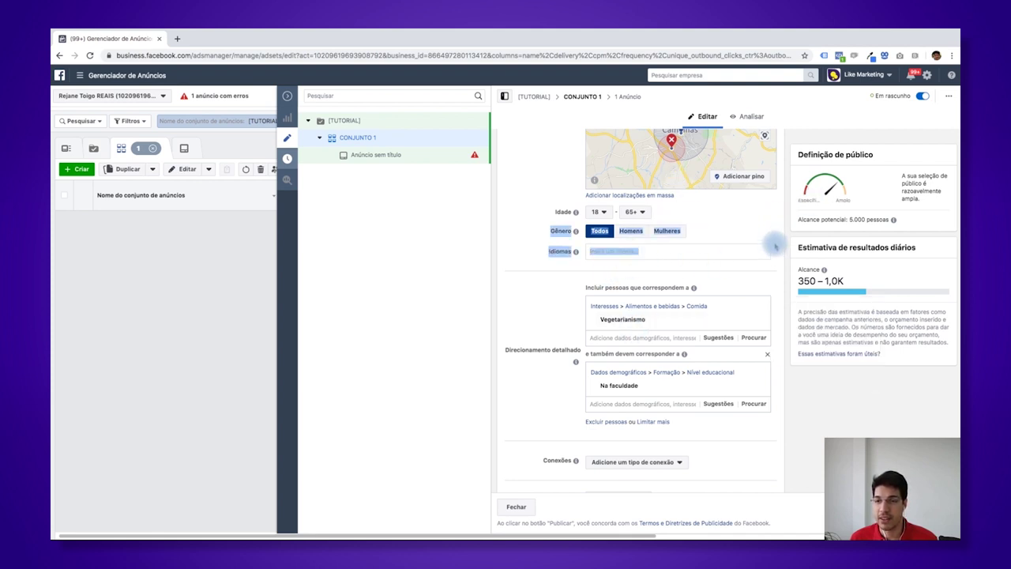
scroll(742, 274, "up", 2)
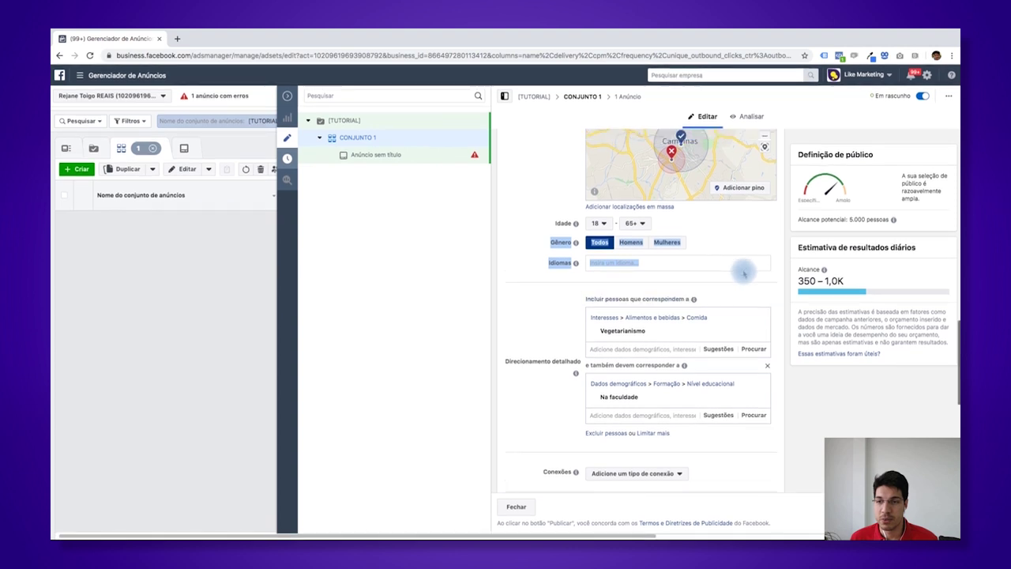
left_click(756, 287)
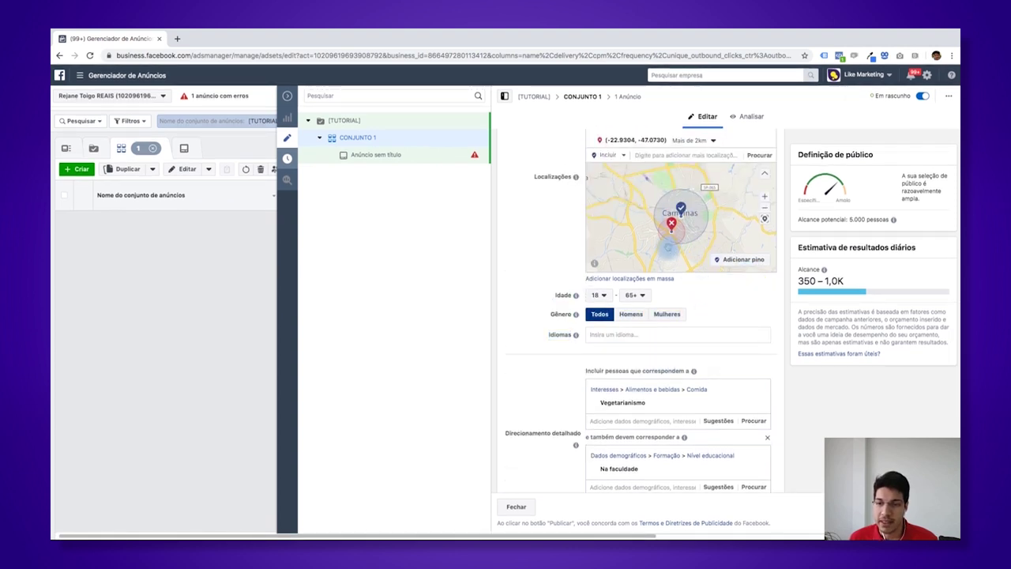
scroll(730, 324, "down", 1)
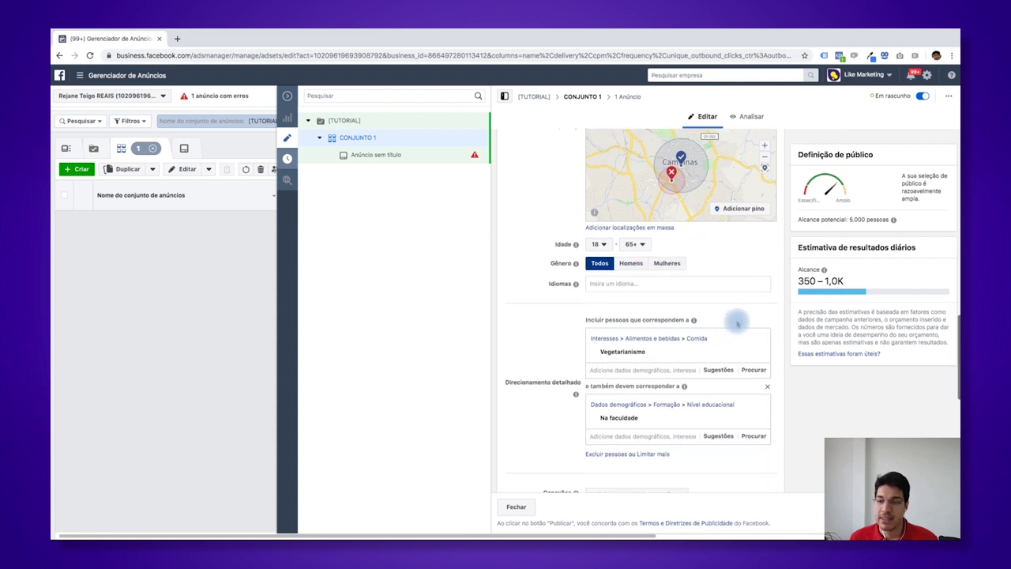
mouse_move(629, 359)
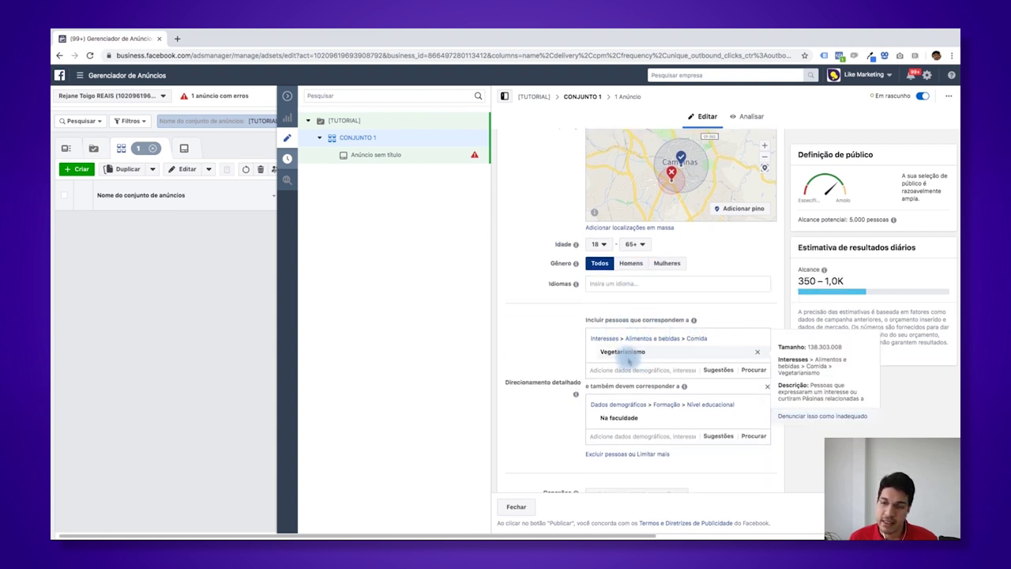
scroll(656, 411, "up", 1)
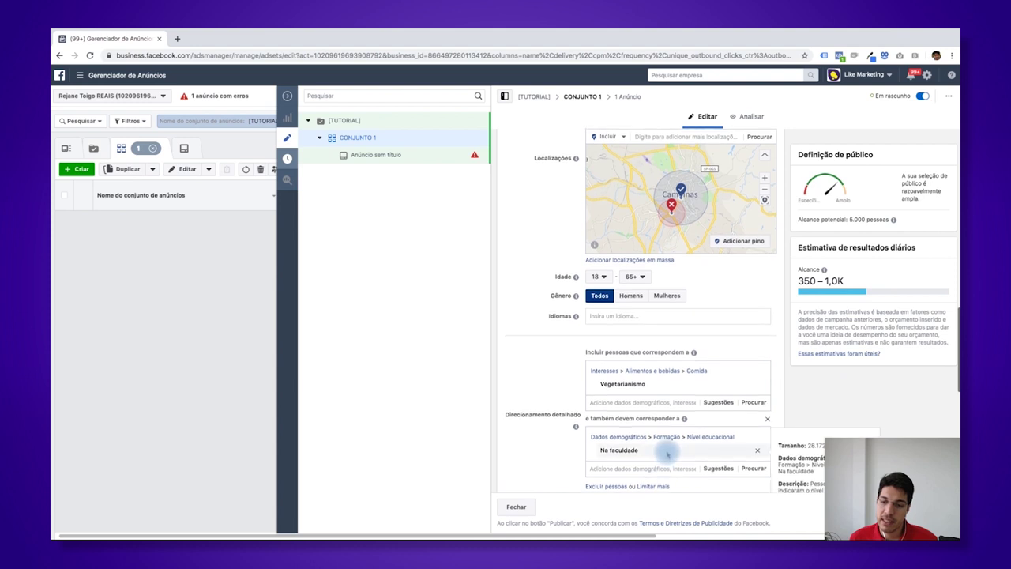
scroll(624, 419, "down", 1)
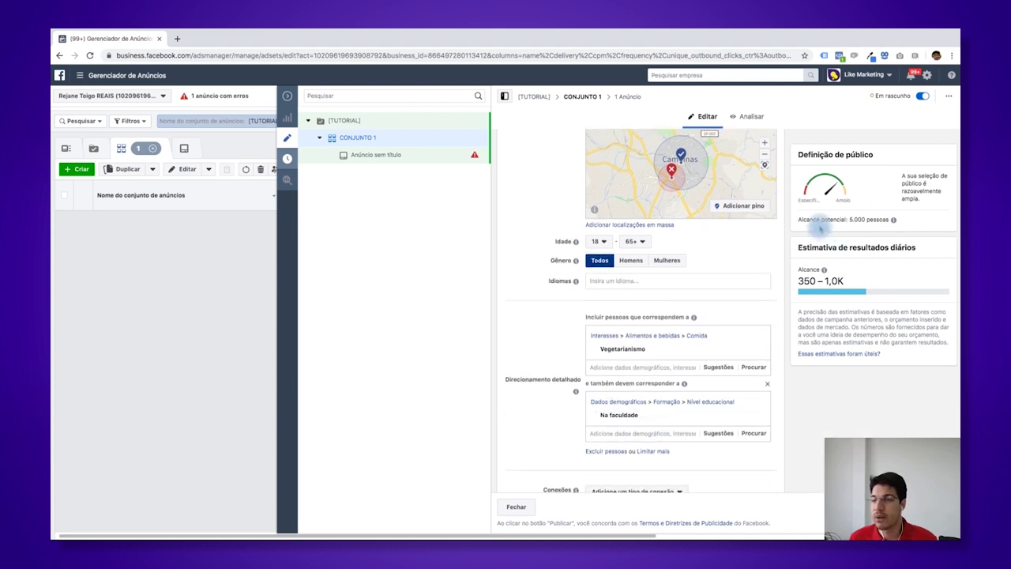
scroll(785, 226, "up", 3)
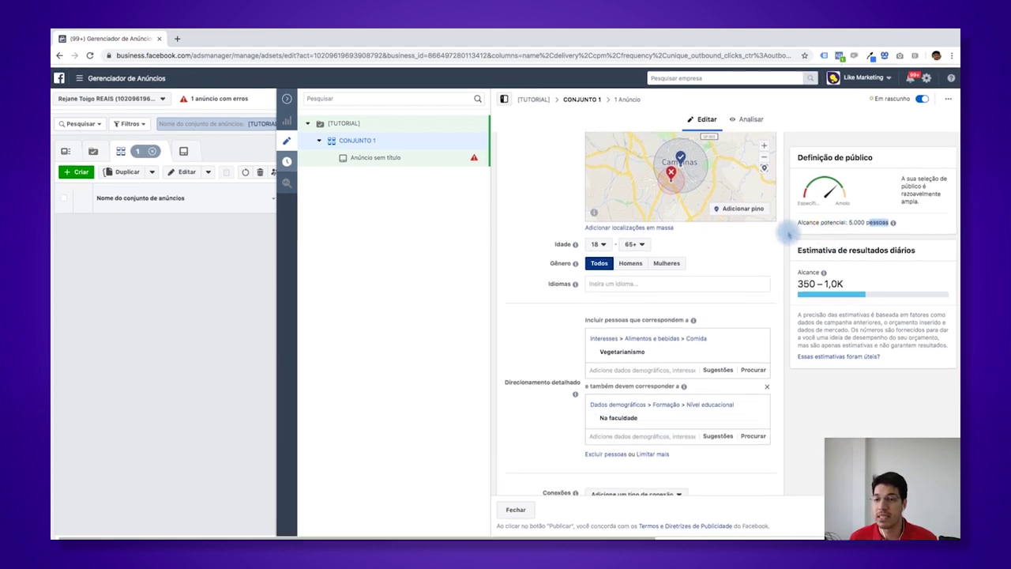
scroll(770, 235, "up", 5)
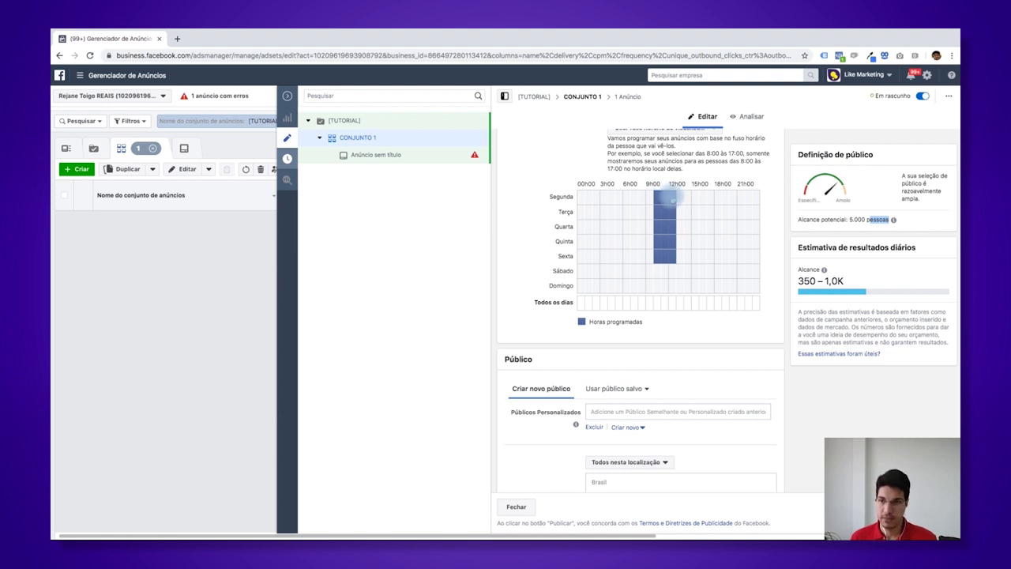
scroll(671, 276, "down", 3)
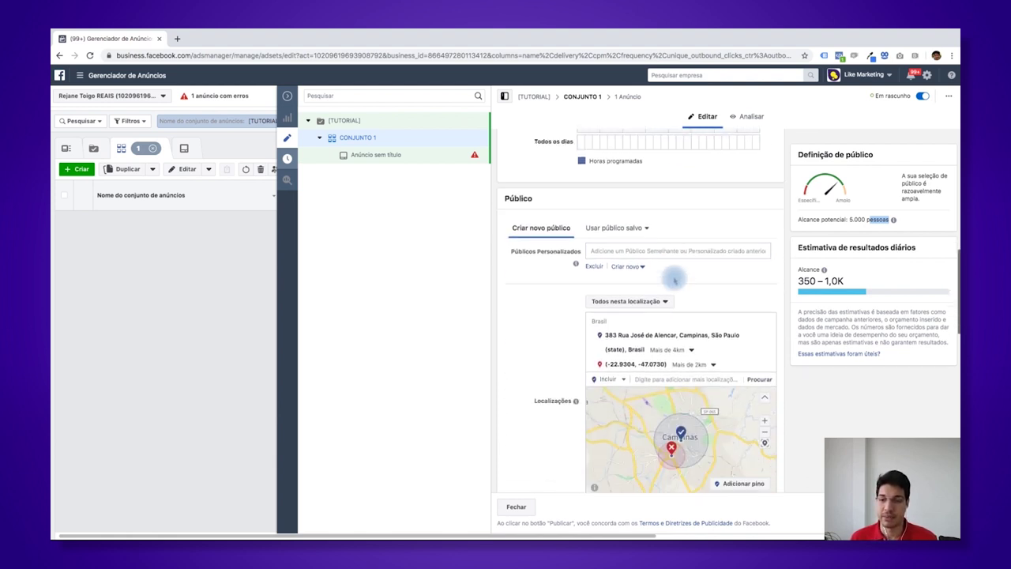
scroll(674, 278, "down", 10)
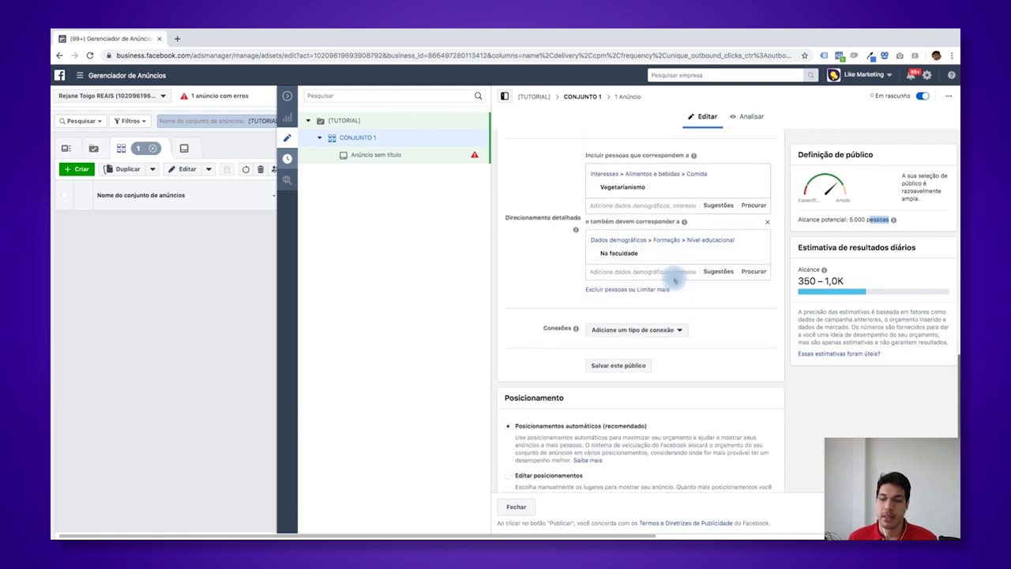
scroll(673, 278, "down", 2)
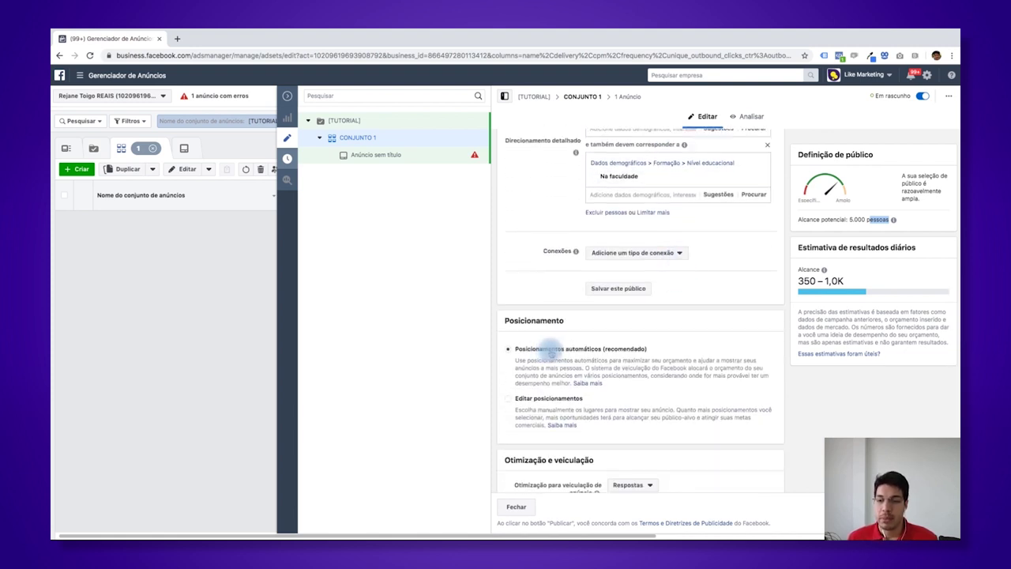
scroll(558, 367, "down", 2)
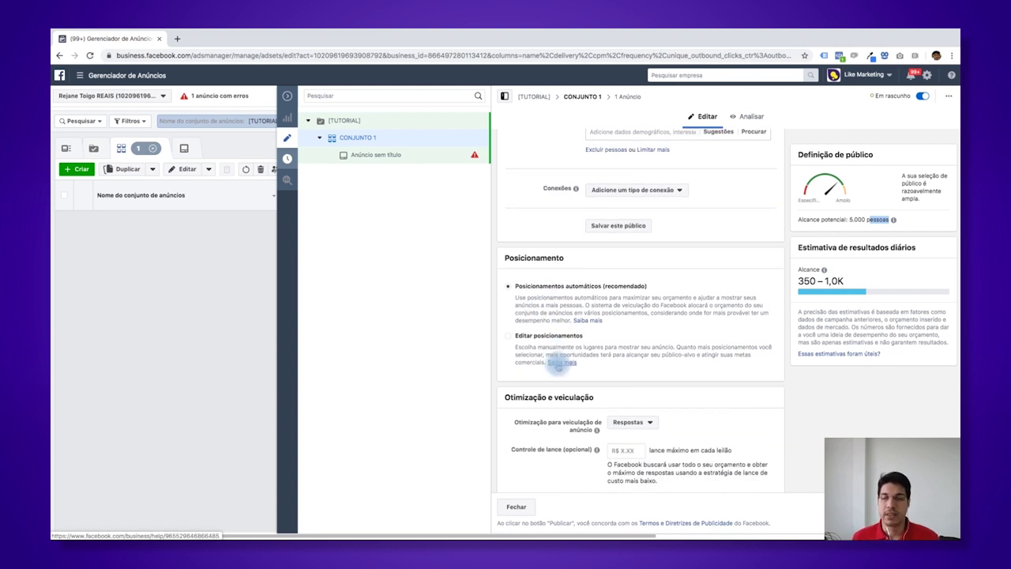
- Switch to Editar posicionamentos and tick Instagram as a platform
left_click(551, 336)
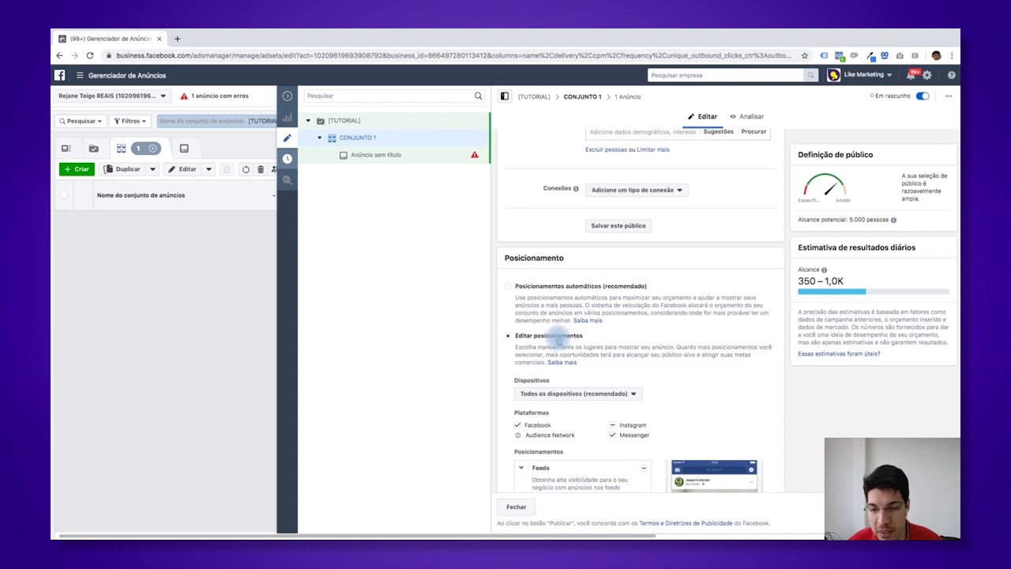
scroll(558, 341, "down", 1)
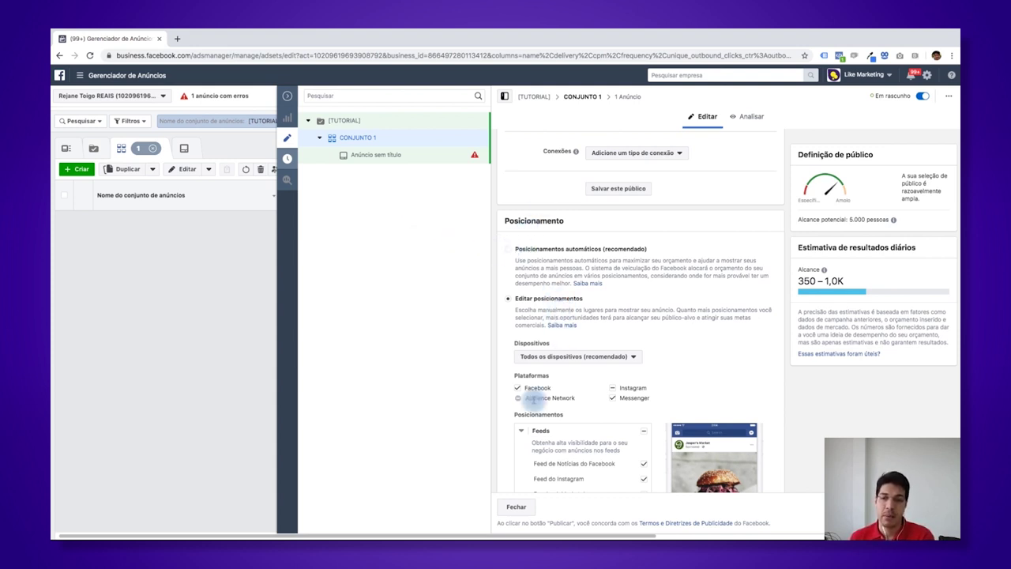
scroll(537, 399, "down", 2)
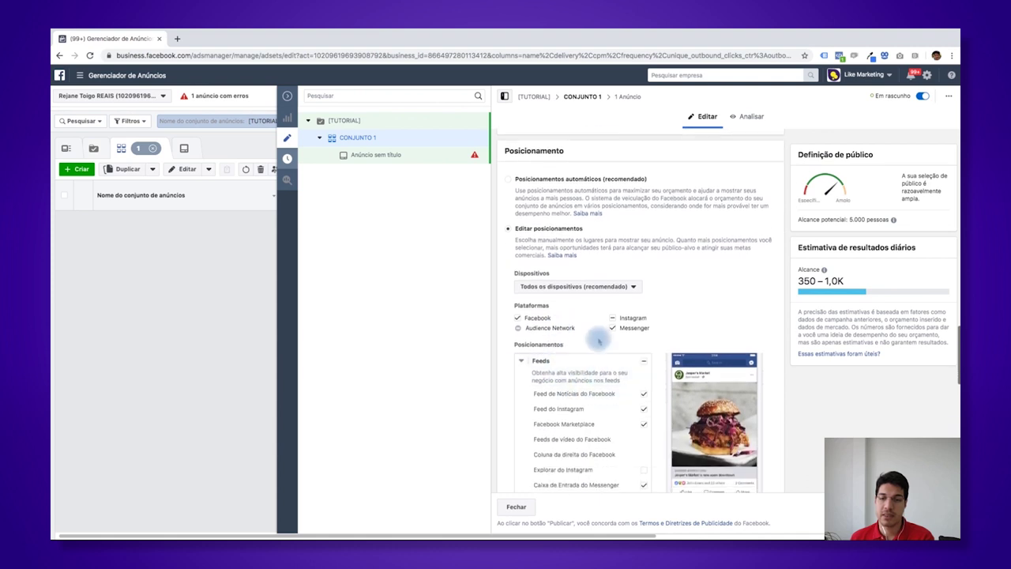
left_click(614, 319)
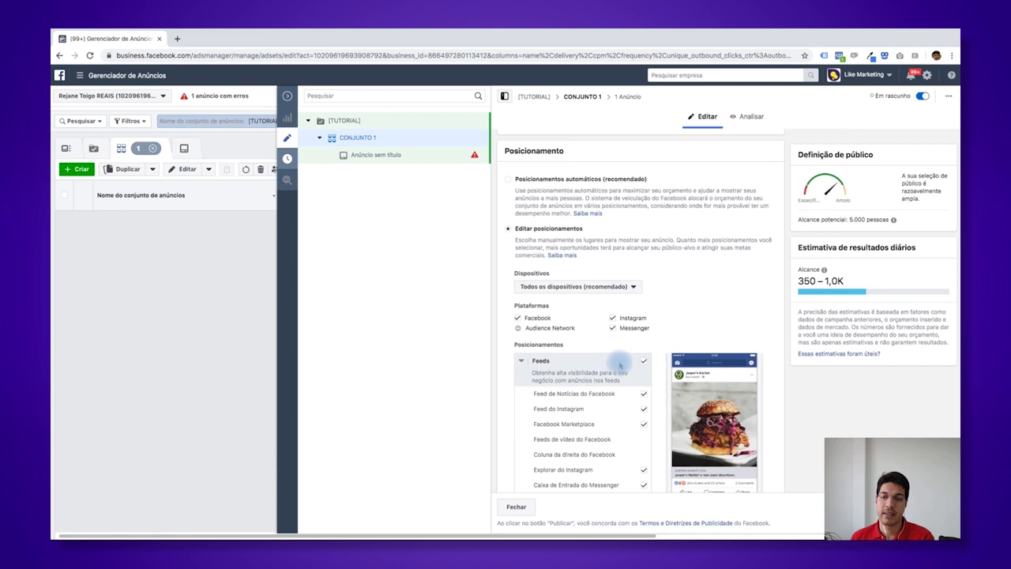
- Untick Audience Network, leaving Facebook, Instagram and Messenger selected
scroll(613, 368, "down", 2)
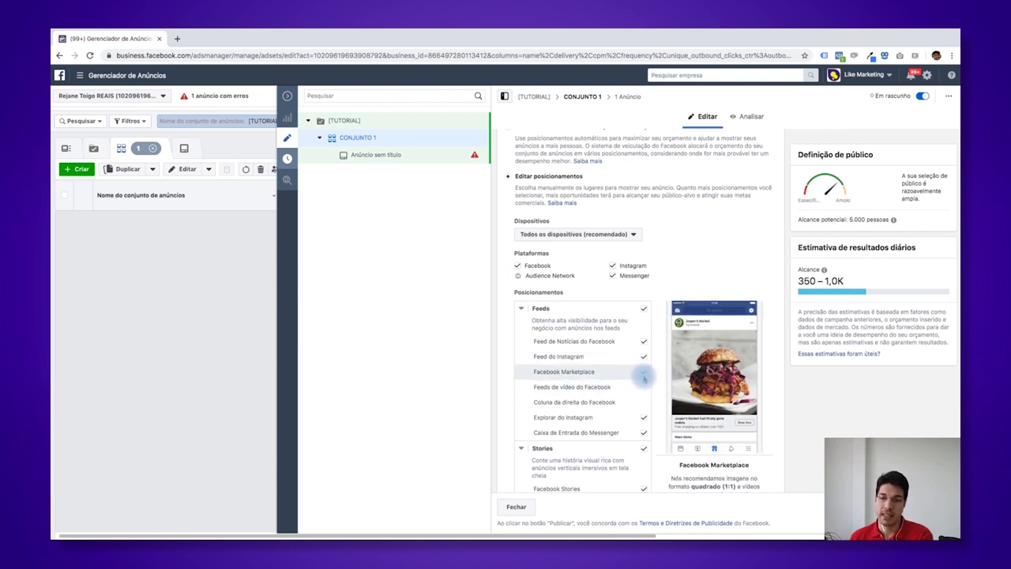
scroll(632, 378, "down", 1)
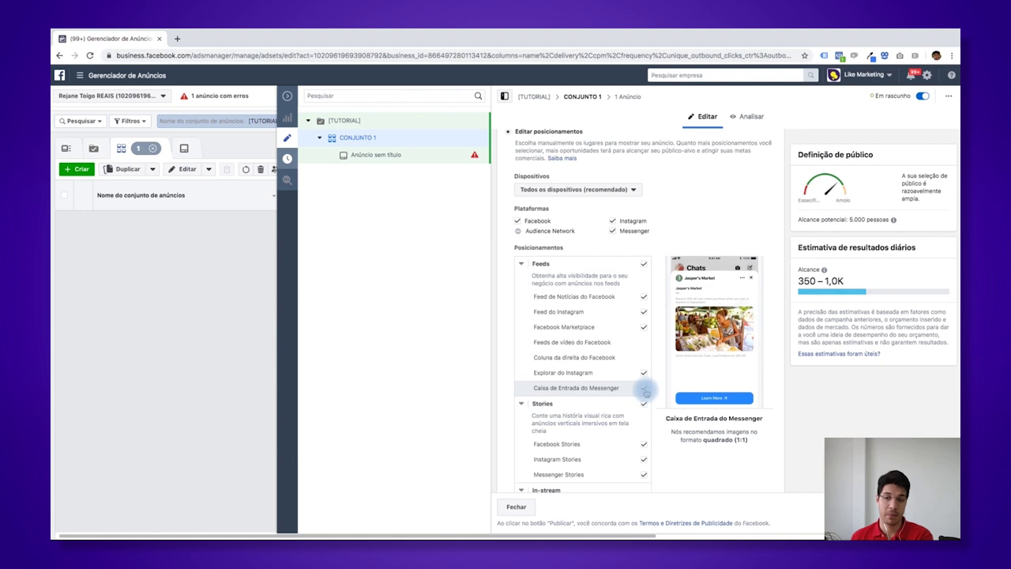
scroll(634, 413, "down", 1)
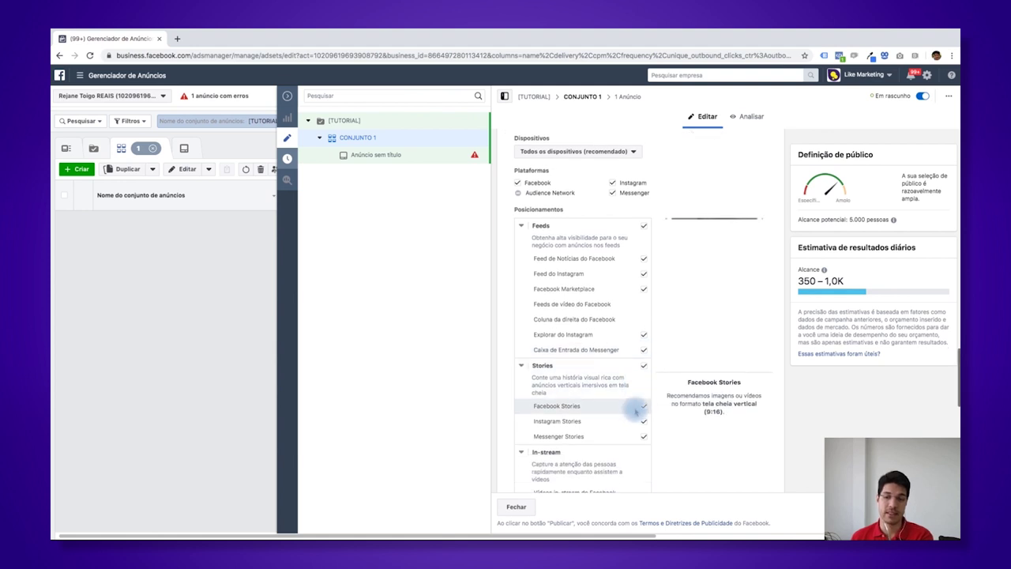
scroll(586, 418, "down", 4)
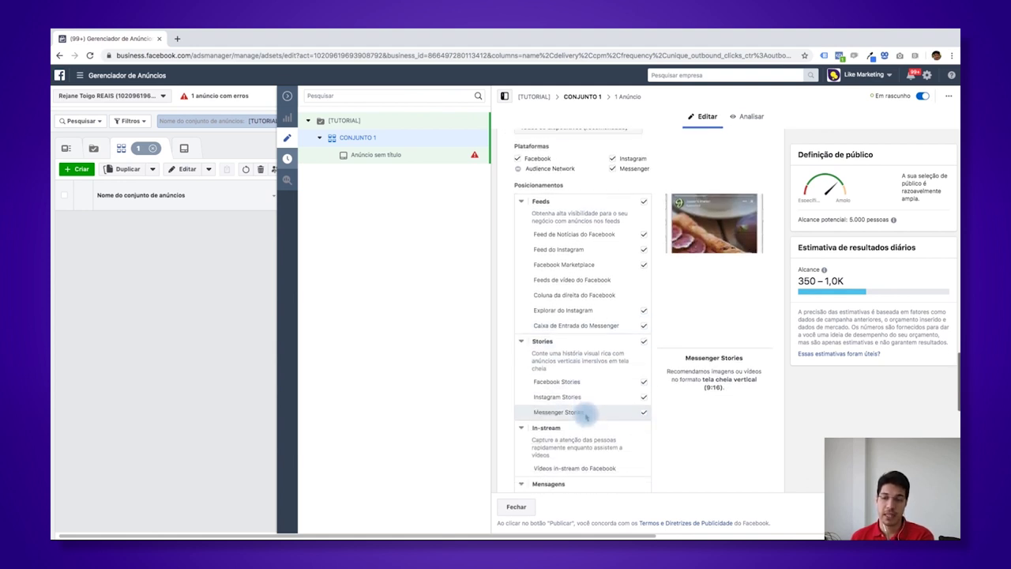
scroll(640, 405, "down", 3)
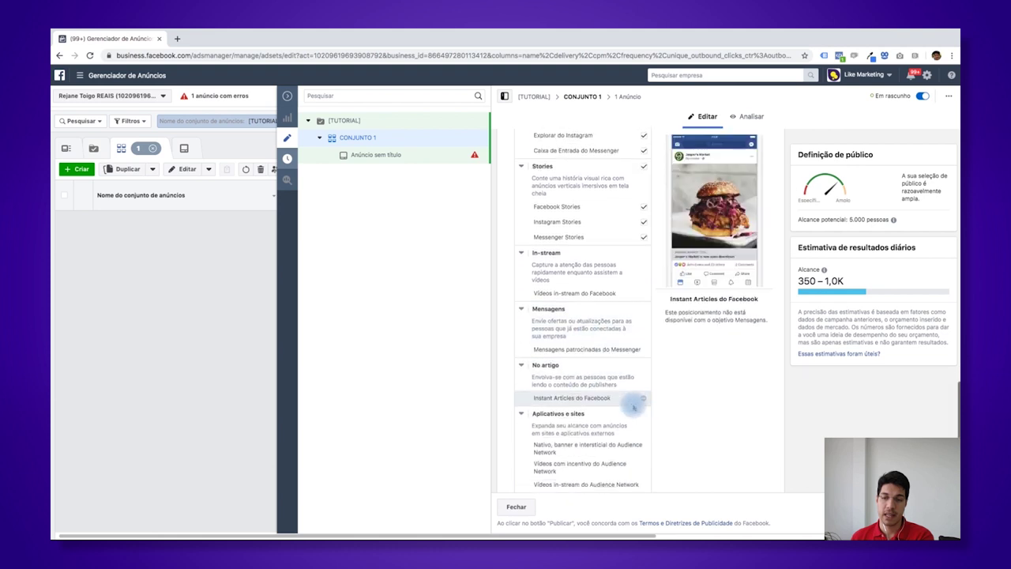
scroll(636, 407, "up", 6)
scroll(634, 408, "up", 3)
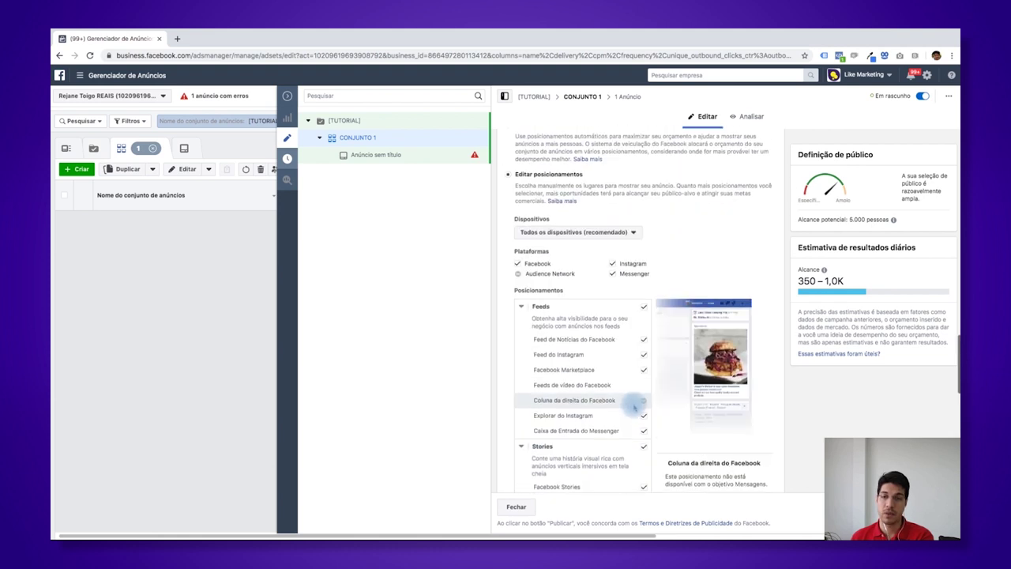
left_click(518, 273)
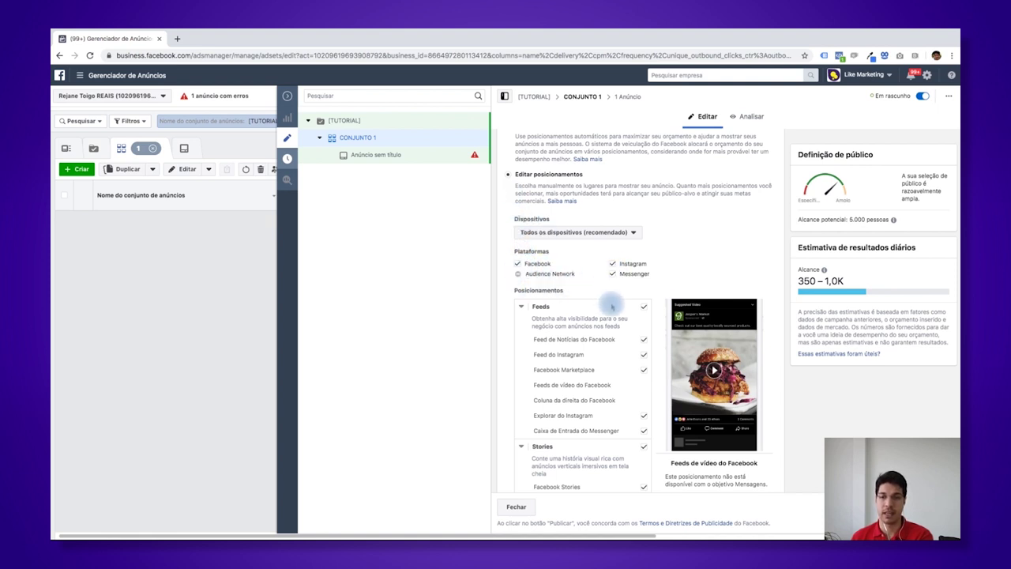
scroll(644, 387, "down", 1)
scroll(644, 387, "down", 4)
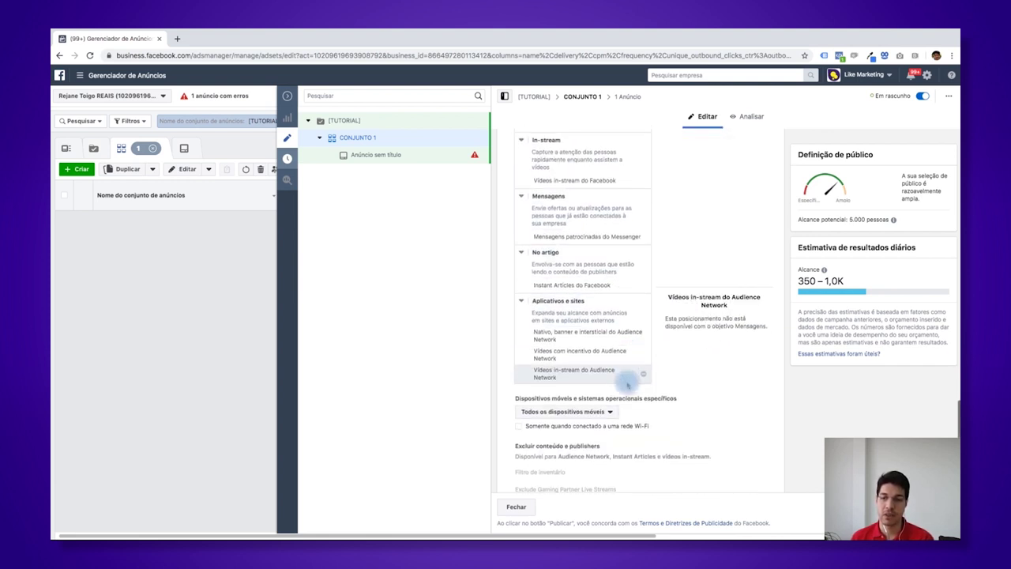
scroll(644, 391, "down", 1)
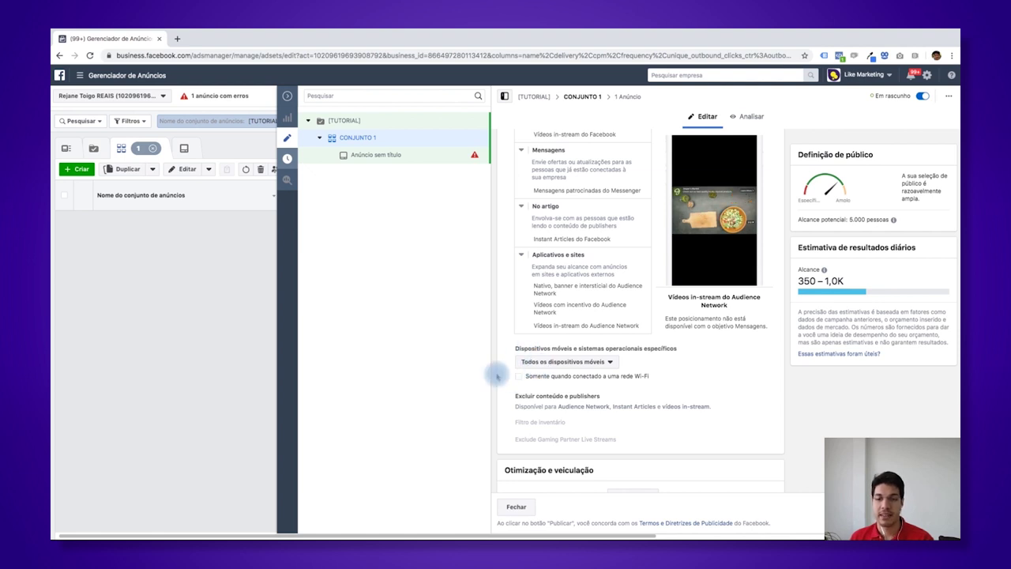
left_click(551, 363)
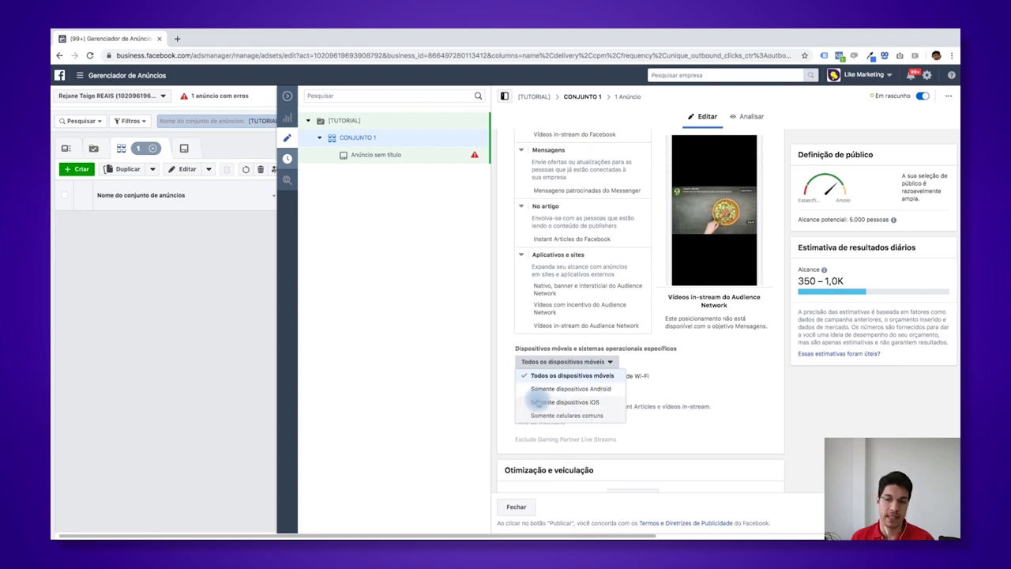
left_click(666, 384)
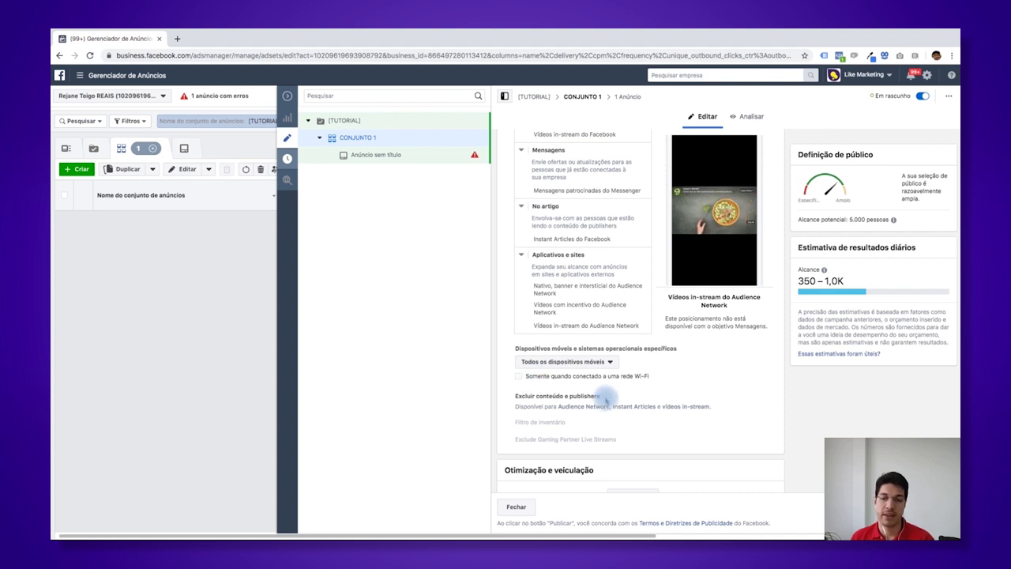
scroll(607, 390, "down", 3)
scroll(614, 401, "down", 1)
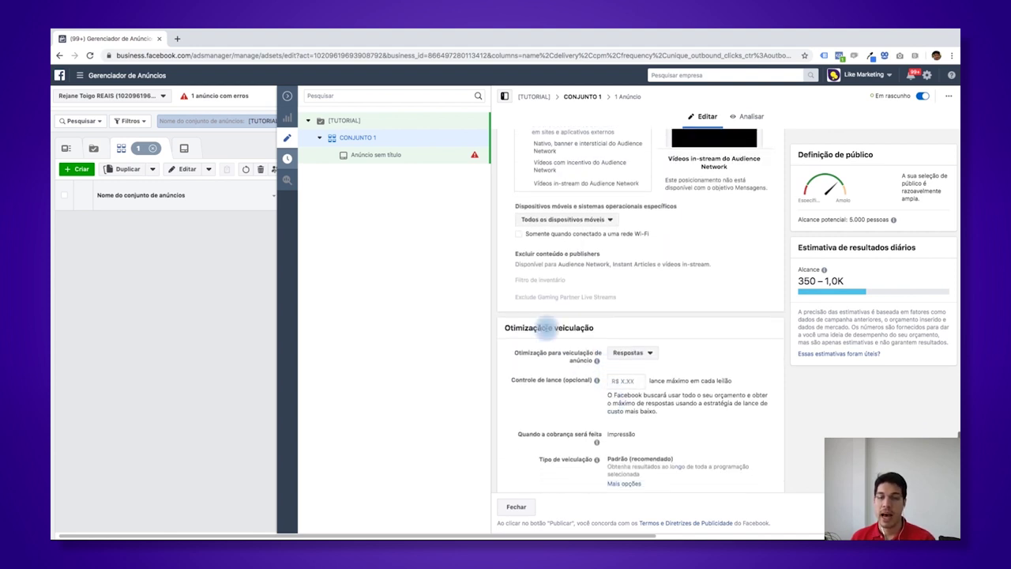
left_click(650, 358)
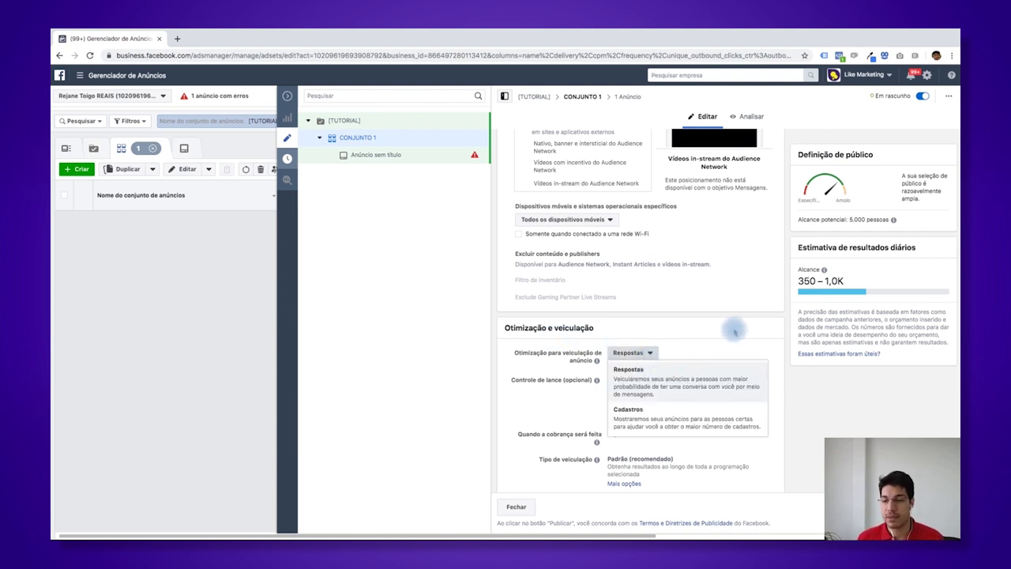
left_click(733, 332)
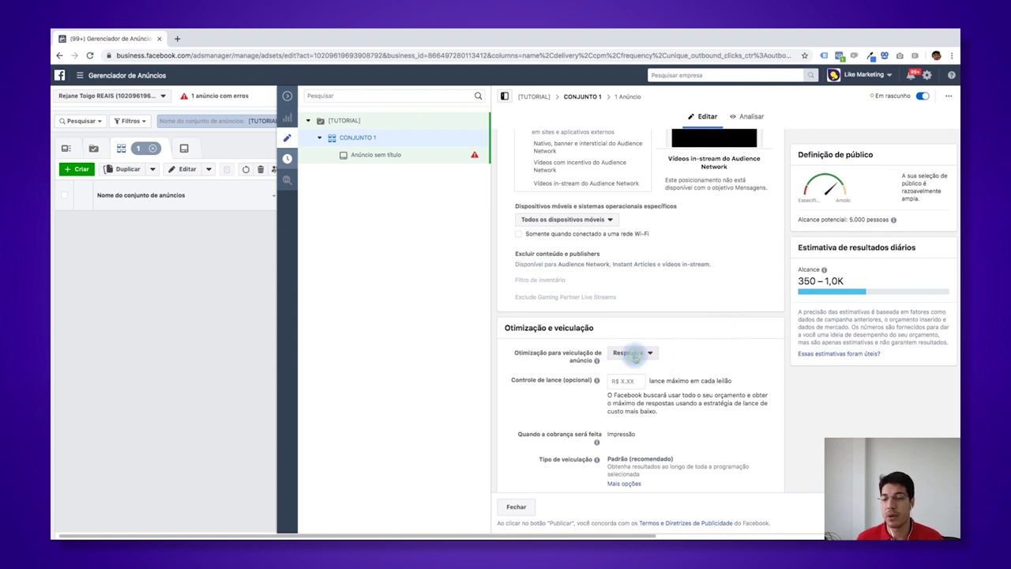
left_click(636, 357)
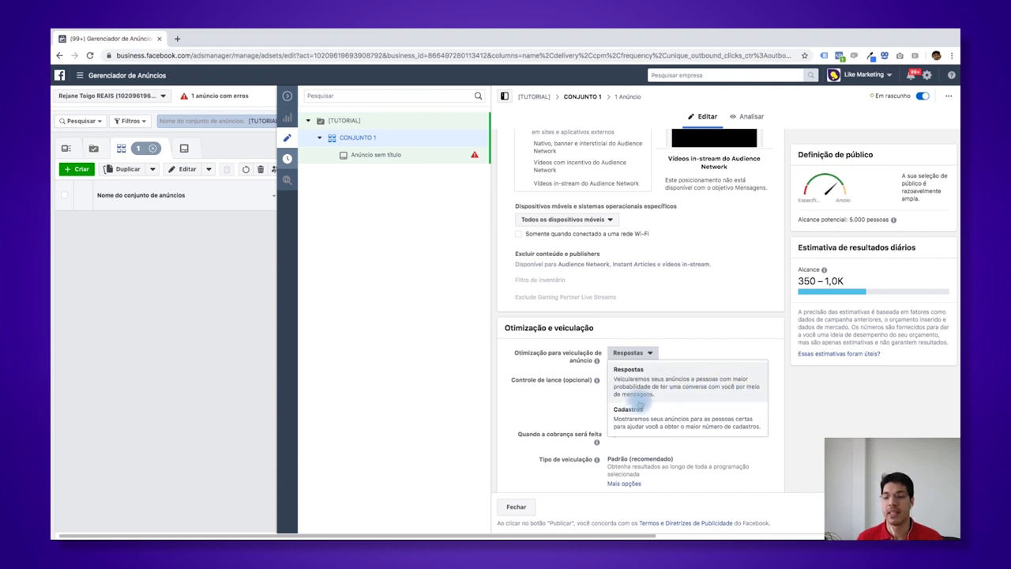
left_click(657, 351)
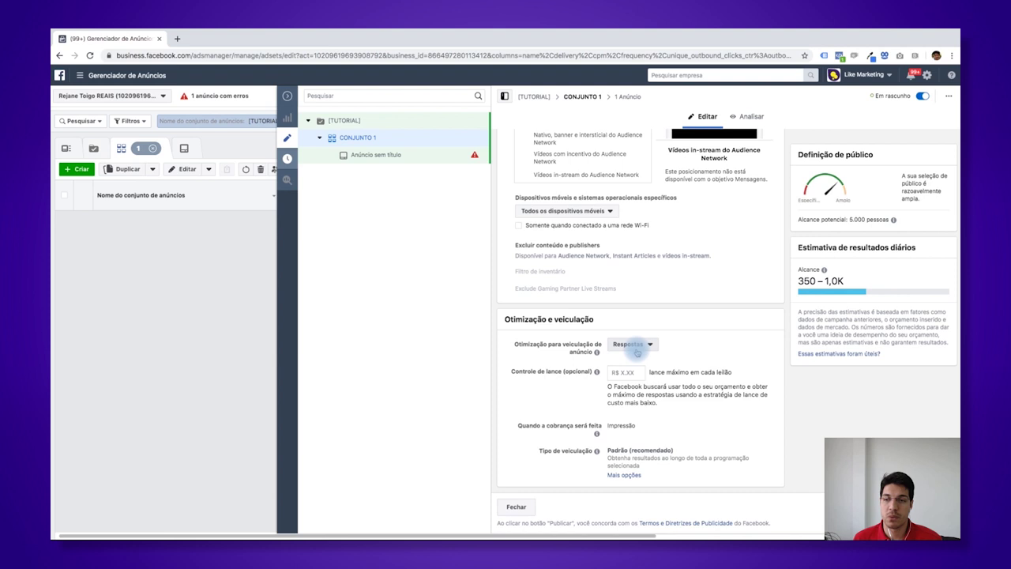
- Review the ad set form, then bring up the ad 'Anúncio sem título' in the editor
scroll(636, 352, "up", 2)
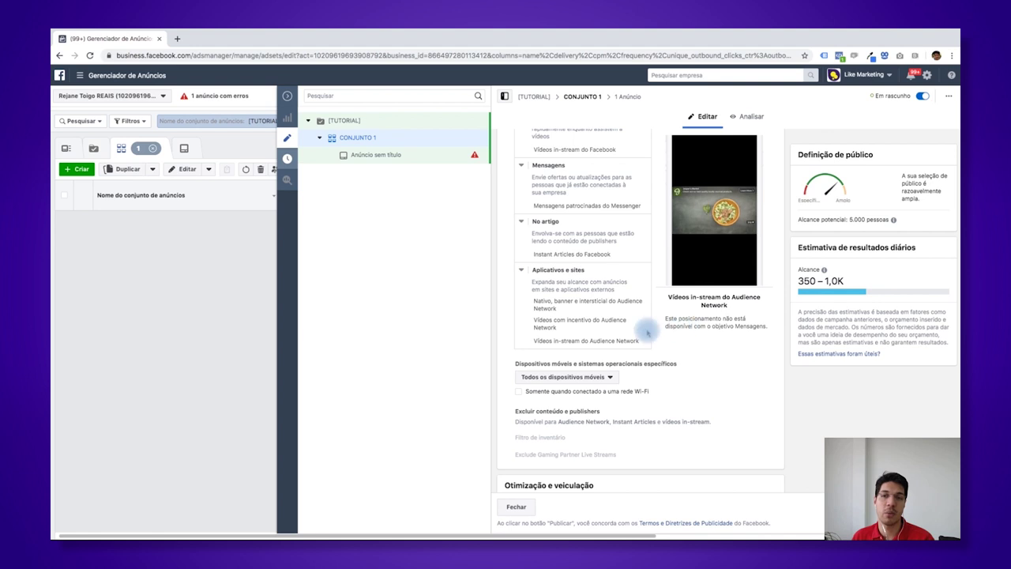
scroll(527, 288, "up", 5)
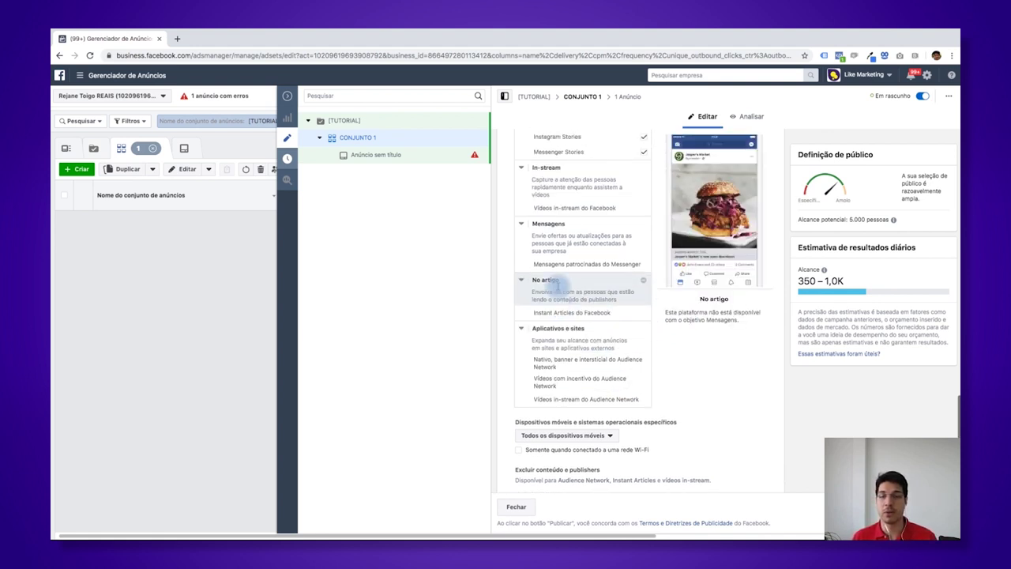
scroll(555, 286, "up", 10)
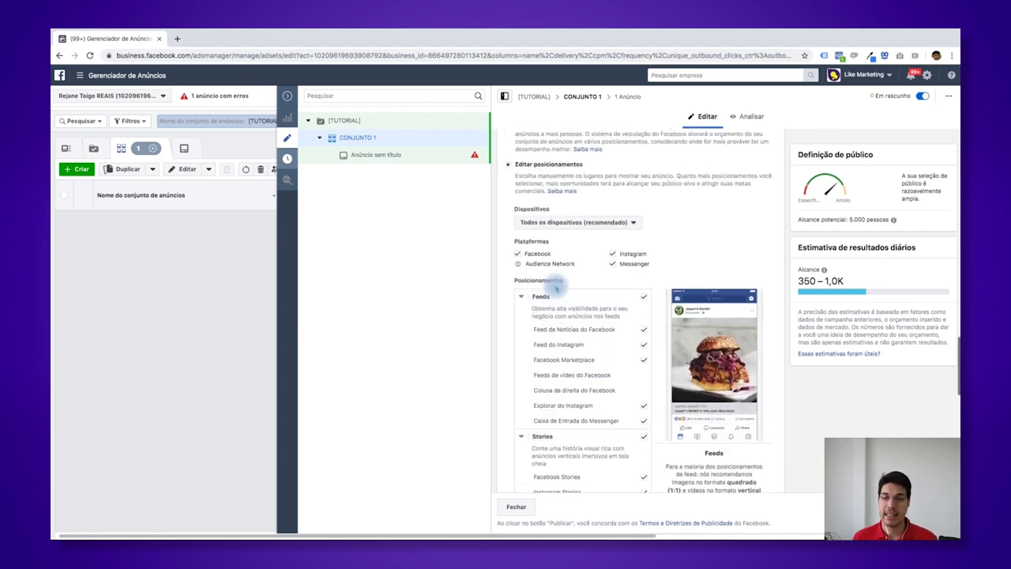
scroll(555, 289, "up", 1)
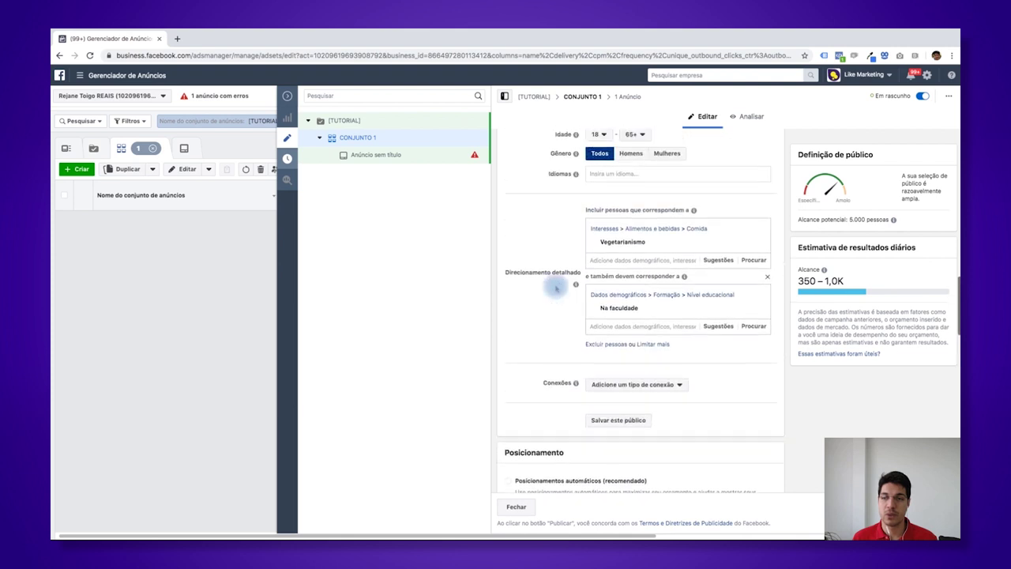
scroll(614, 221, "up", 3)
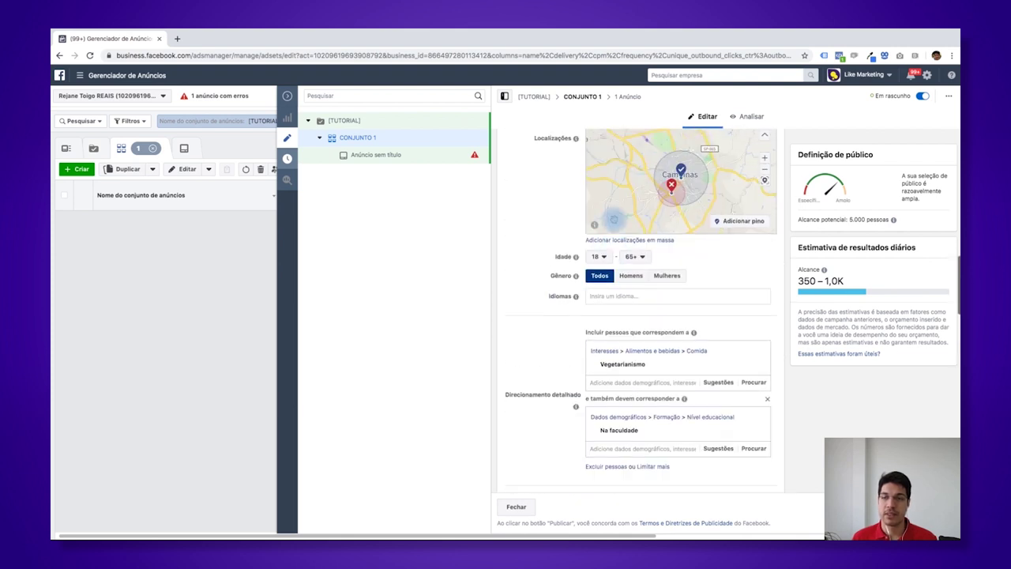
scroll(668, 169, "up", 3)
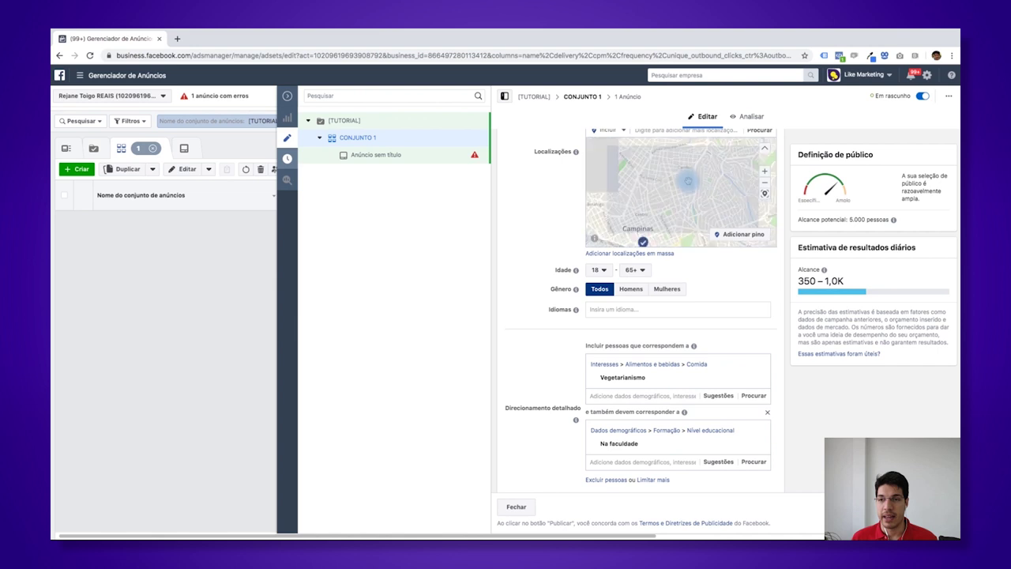
scroll(687, 181, "down", 3)
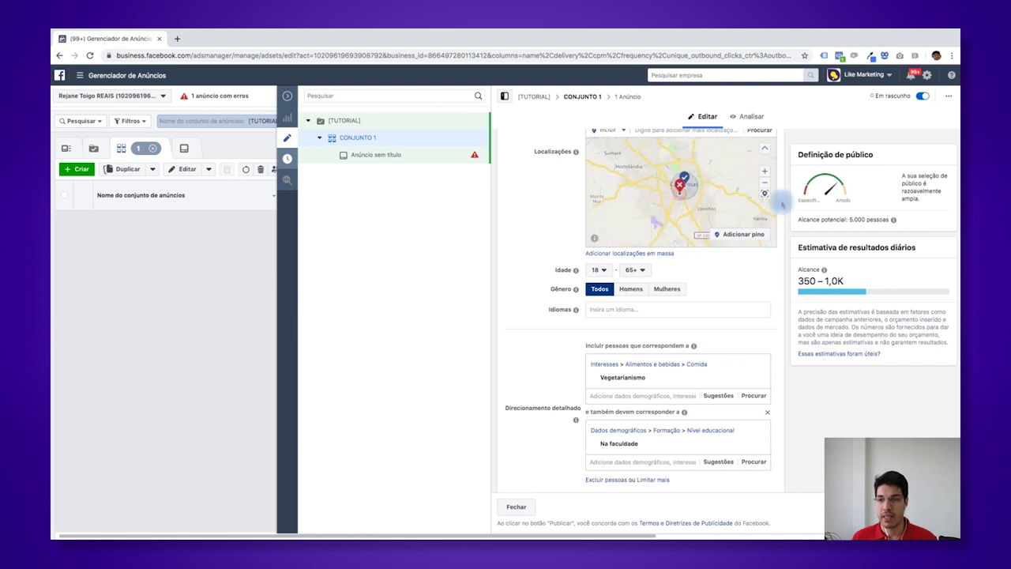
scroll(783, 250, "up", 4)
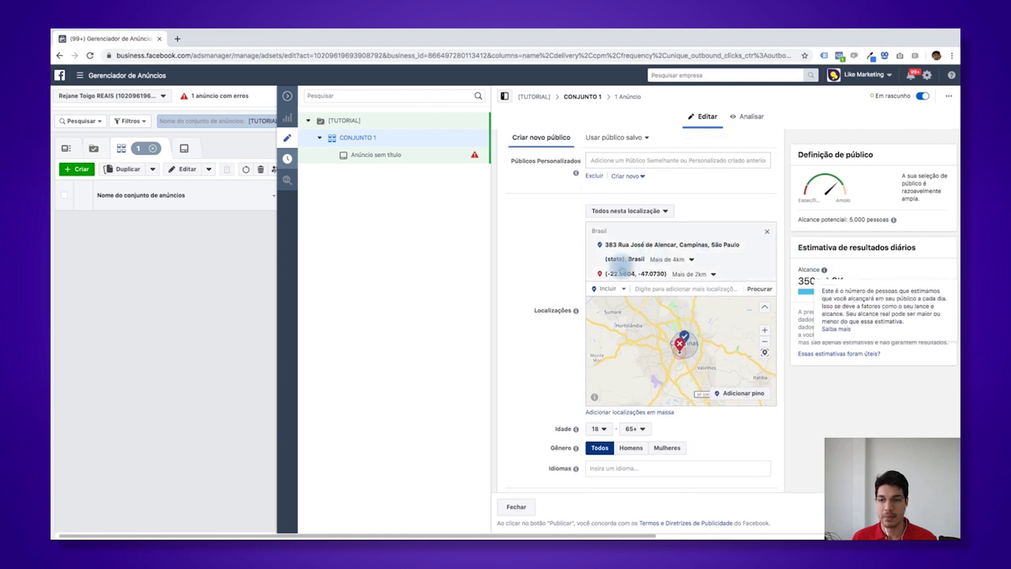
scroll(809, 376, "down", 2)
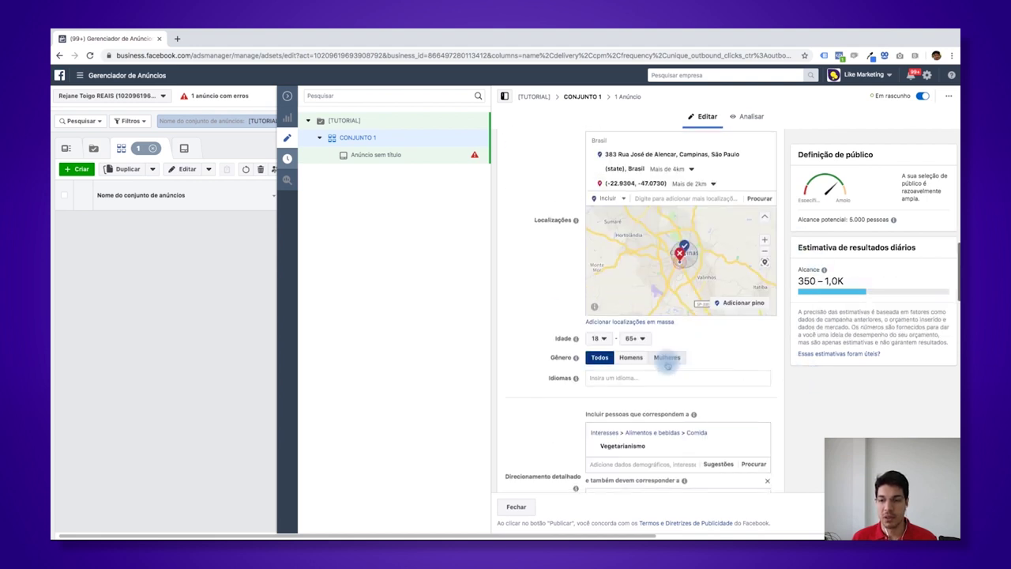
scroll(695, 331, "down", 2)
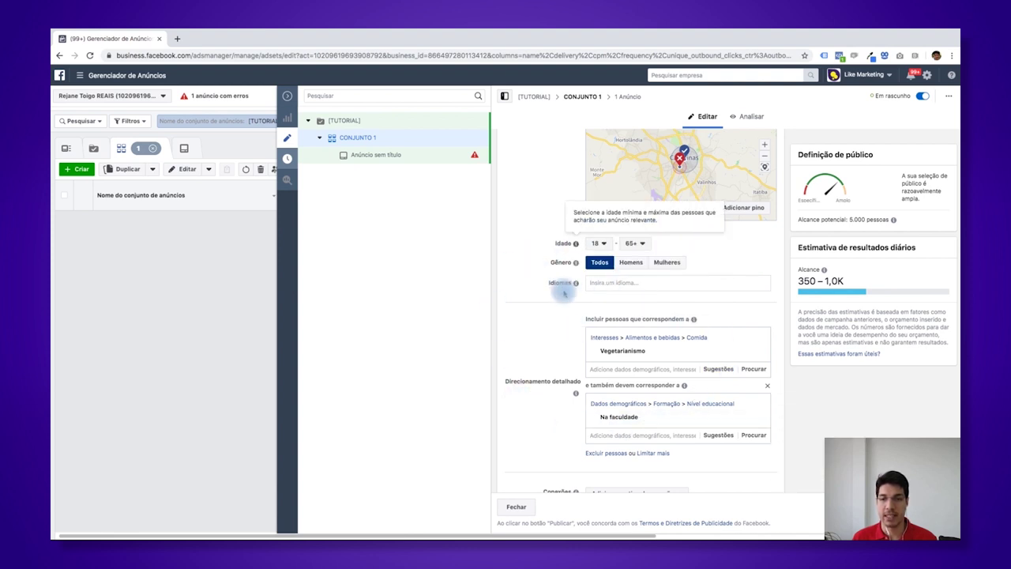
scroll(790, 261, "up", 8)
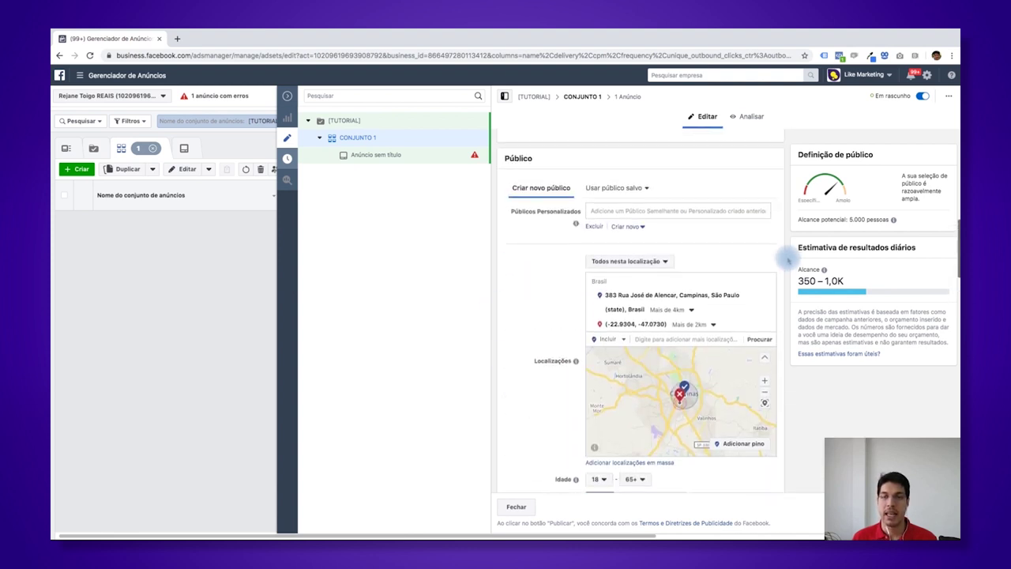
scroll(786, 261, "up", 3)
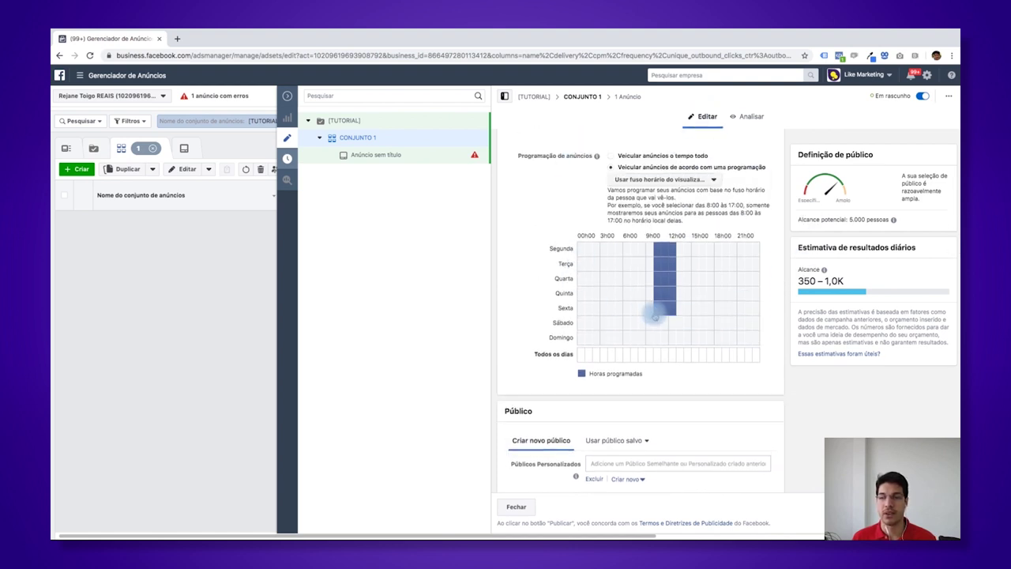
scroll(652, 312, "down", 1)
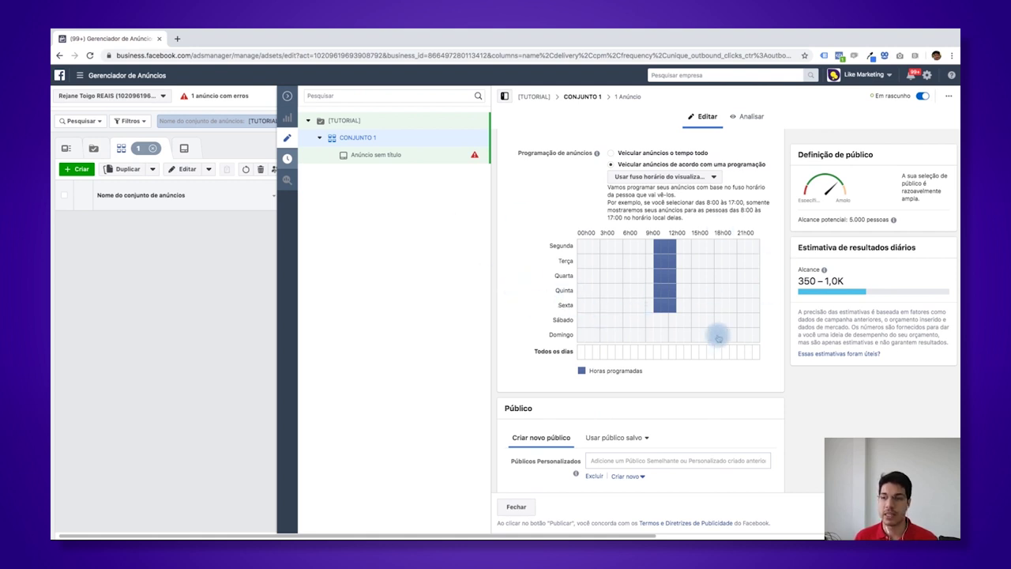
scroll(770, 331, "down", 10)
scroll(758, 328, "down", 10)
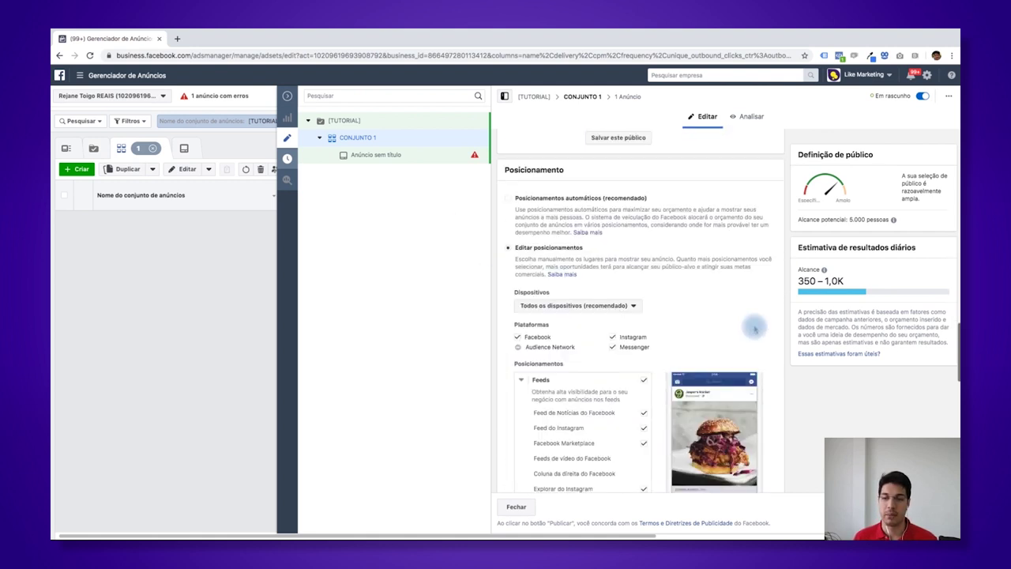
left_click(381, 157)
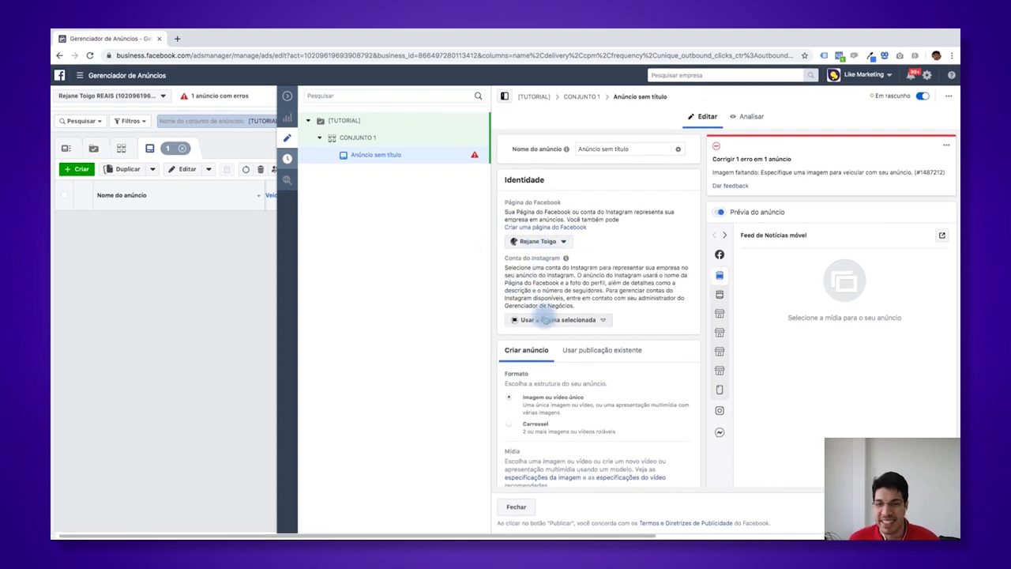
- Change Conta do Instagram from 'Usar a Página selecionada' to the linked Instagram account
left_click(545, 321)
left_click(554, 350)
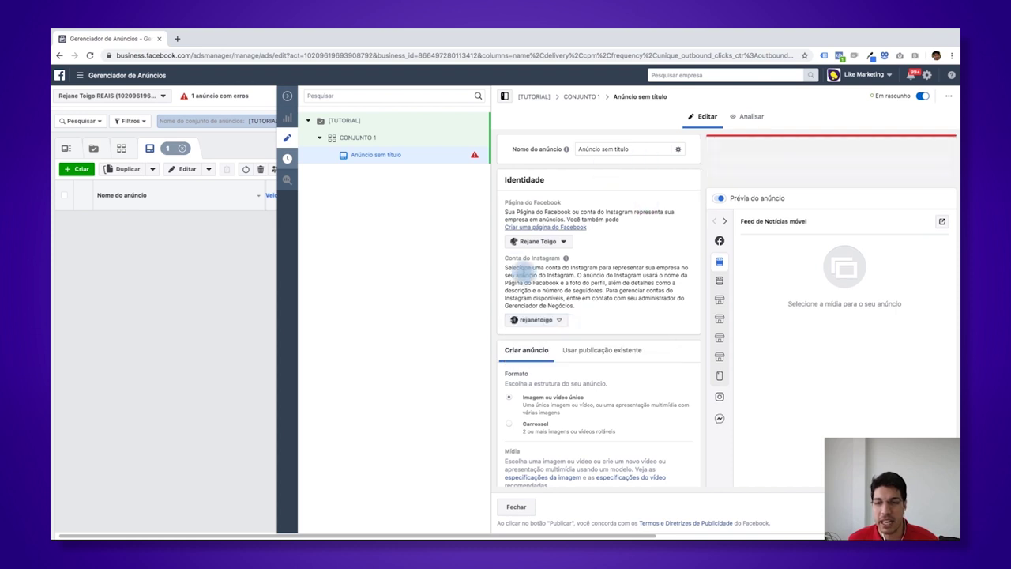
scroll(541, 315, "down", 5)
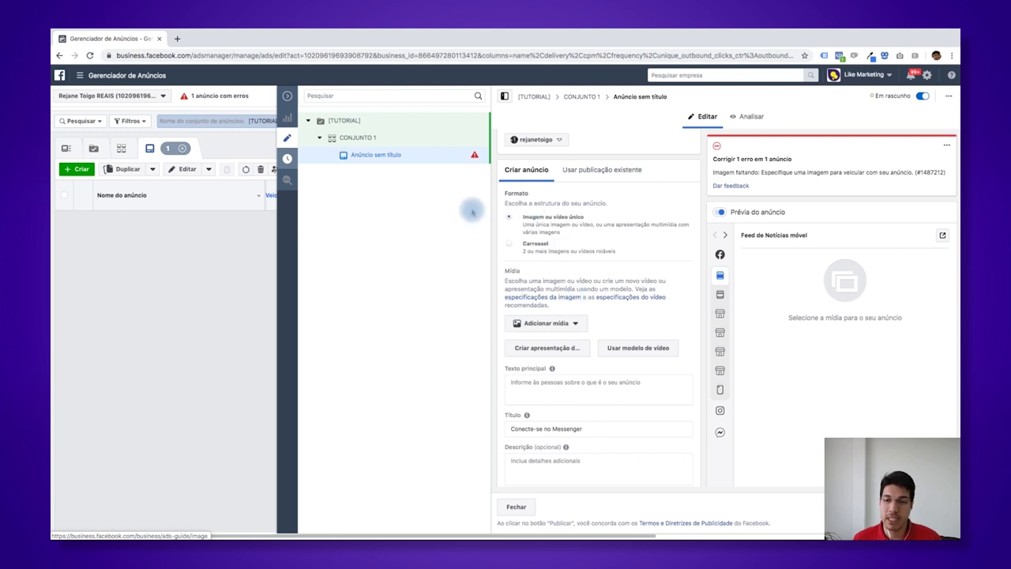
- Switch the ad to Carrossel format, adding cards and removing extras to leave four
left_click(510, 247)
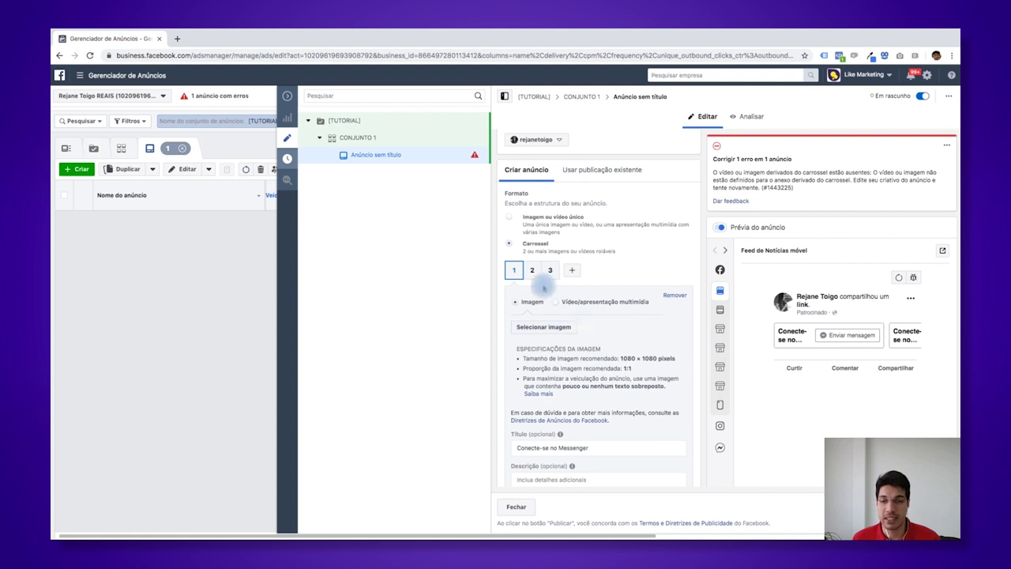
left_click(571, 271)
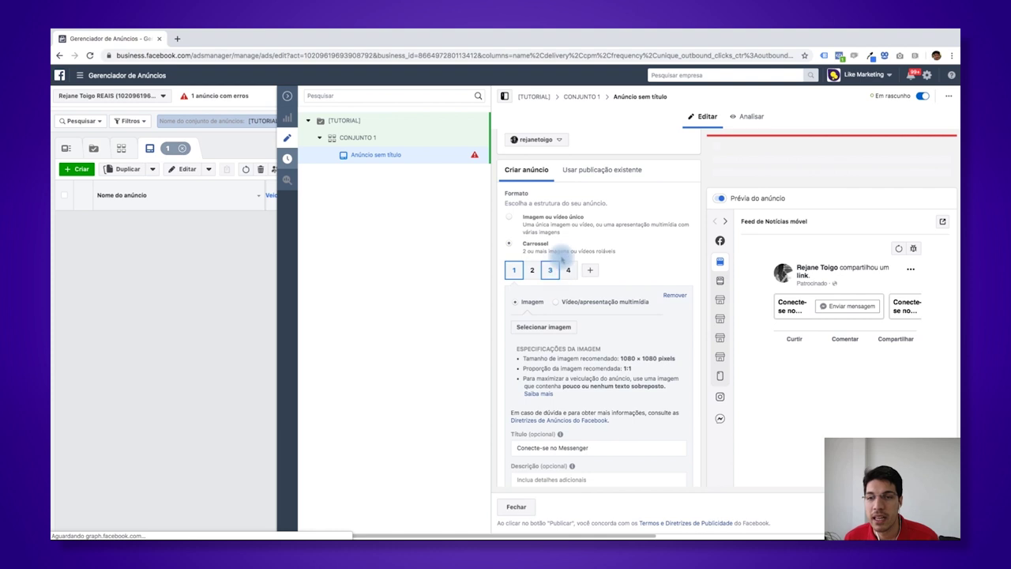
scroll(580, 269, "up", 3)
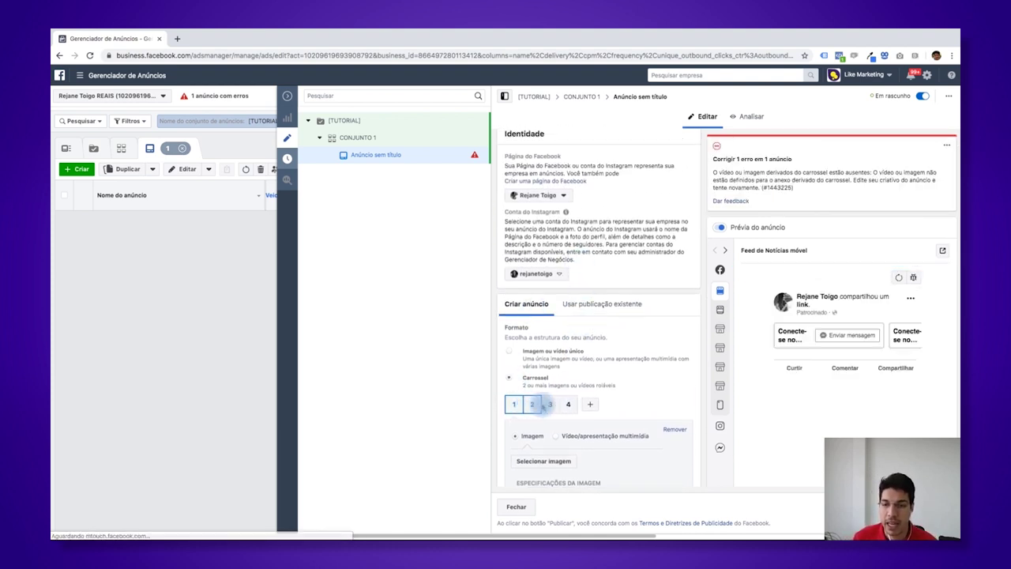
left_click(588, 405)
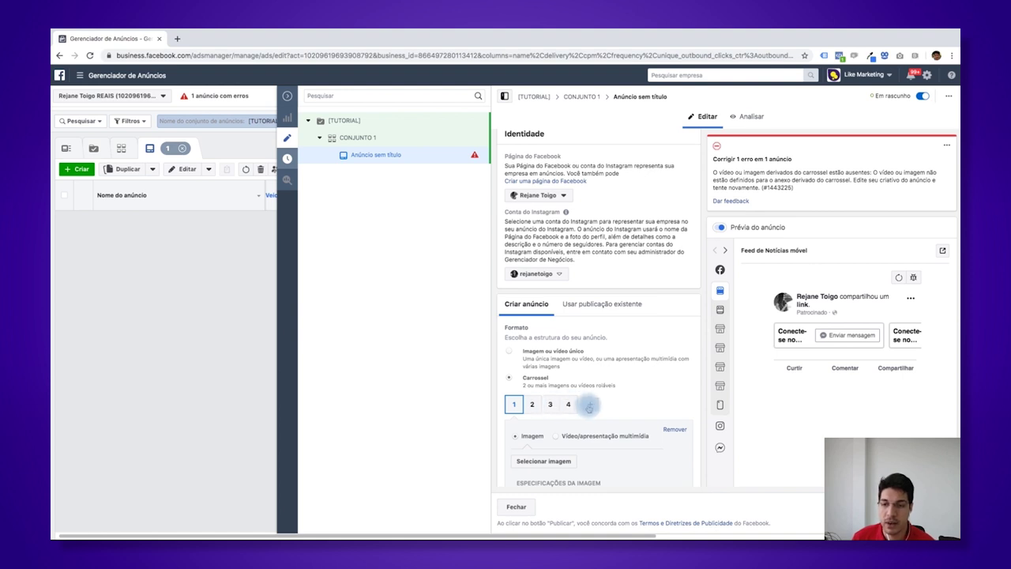
left_click(592, 406)
left_click(606, 406)
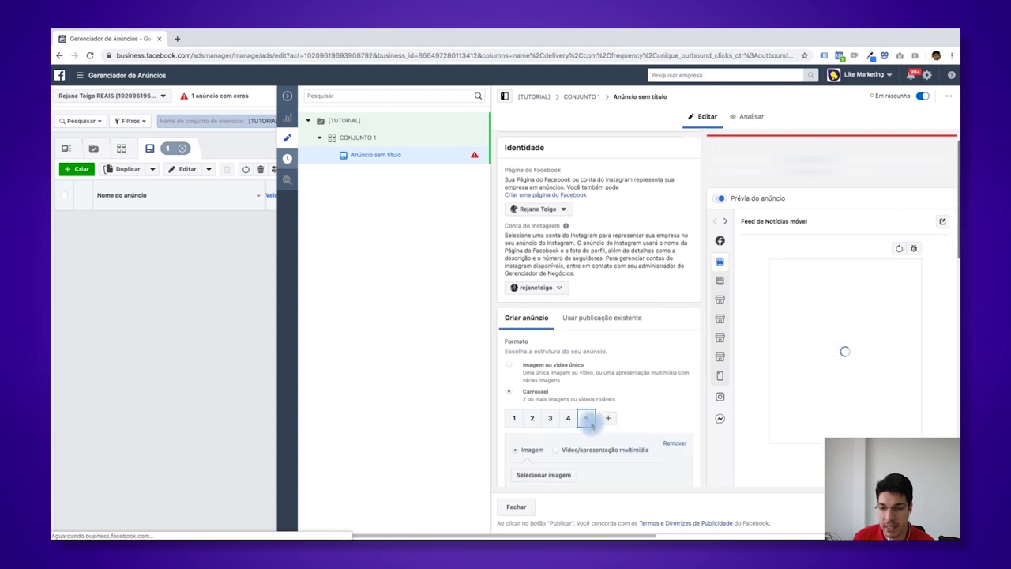
left_click(676, 444)
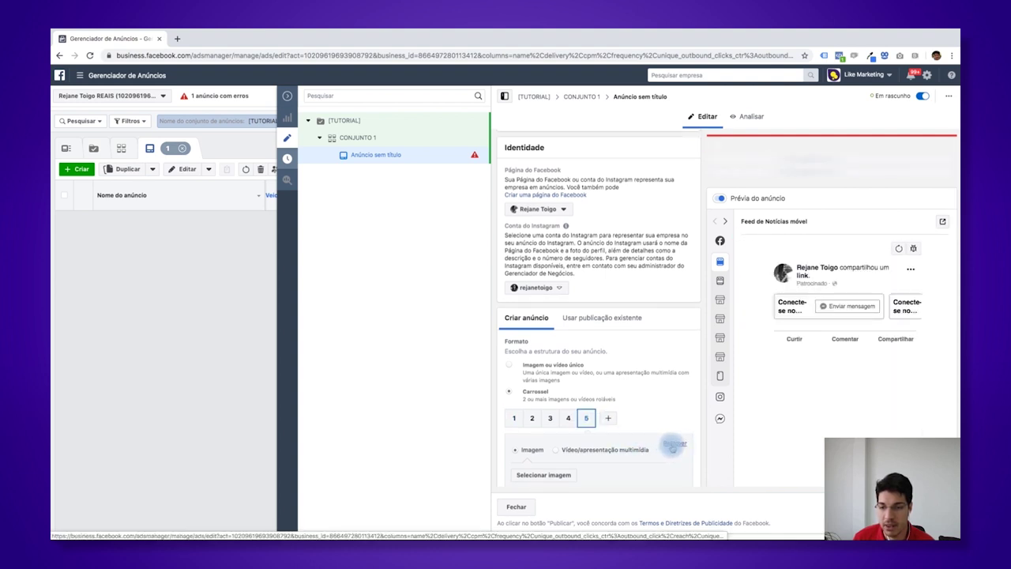
left_click(673, 444)
- Drag the fourth carousel card into the second position to reorder the cards
scroll(628, 435, "down", 2)
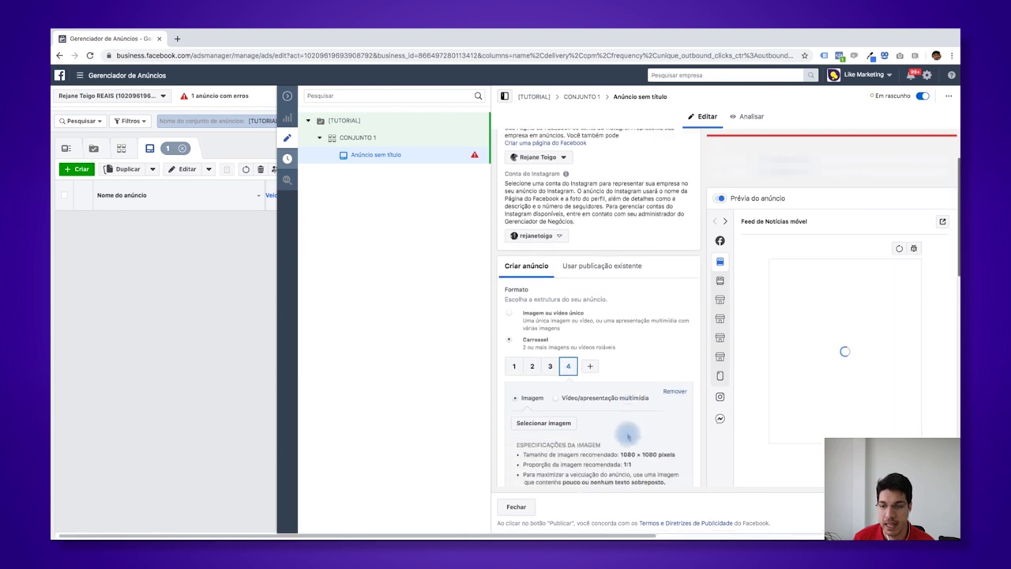
left_click(532, 360)
left_click_drag(572, 359, 512, 361)
left_click_drag(568, 383, 513, 386)
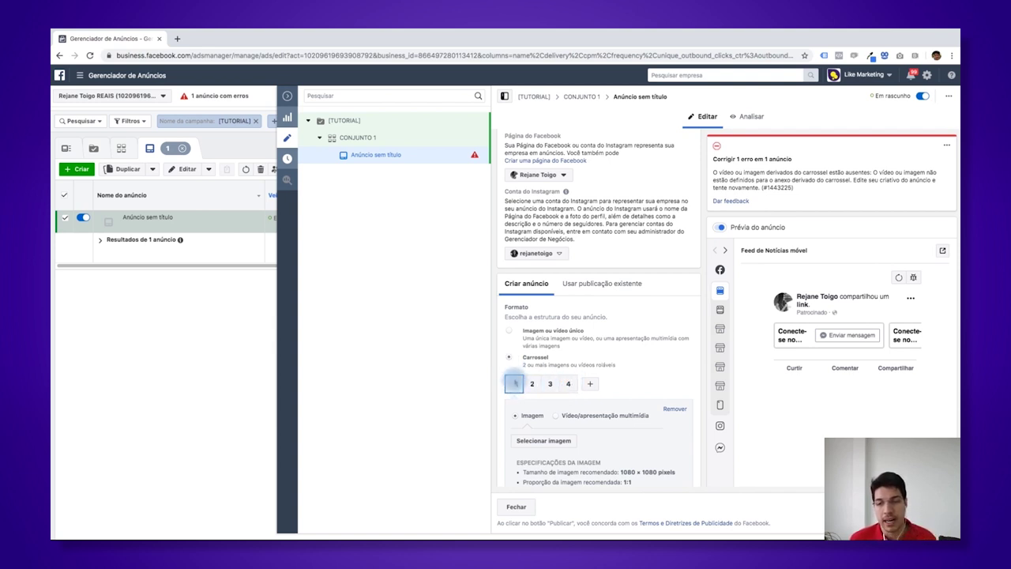
scroll(553, 414, "down", 2)
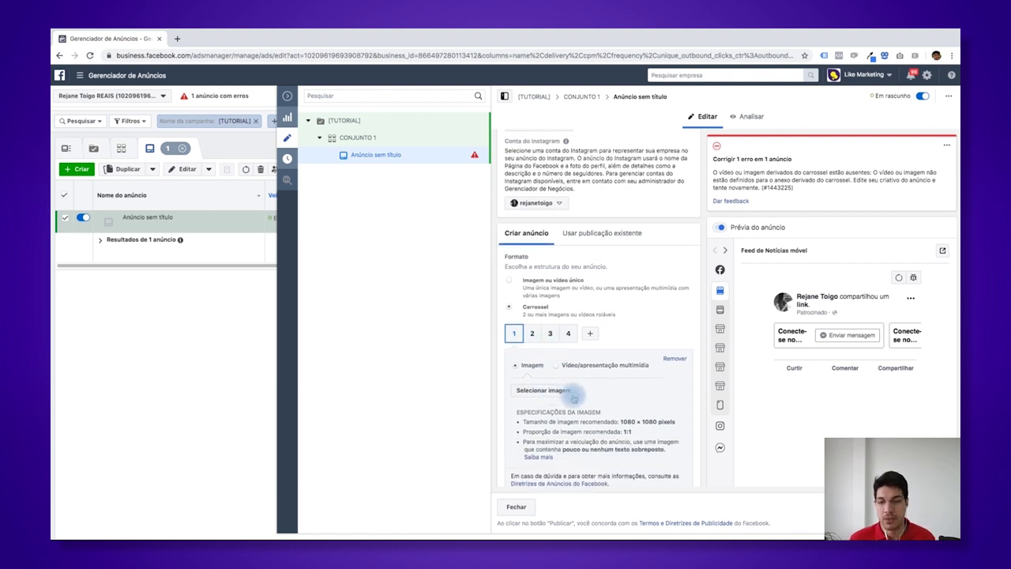
- Assign PRATO 3.jpg from the image library to carousel card 1
left_click(557, 391)
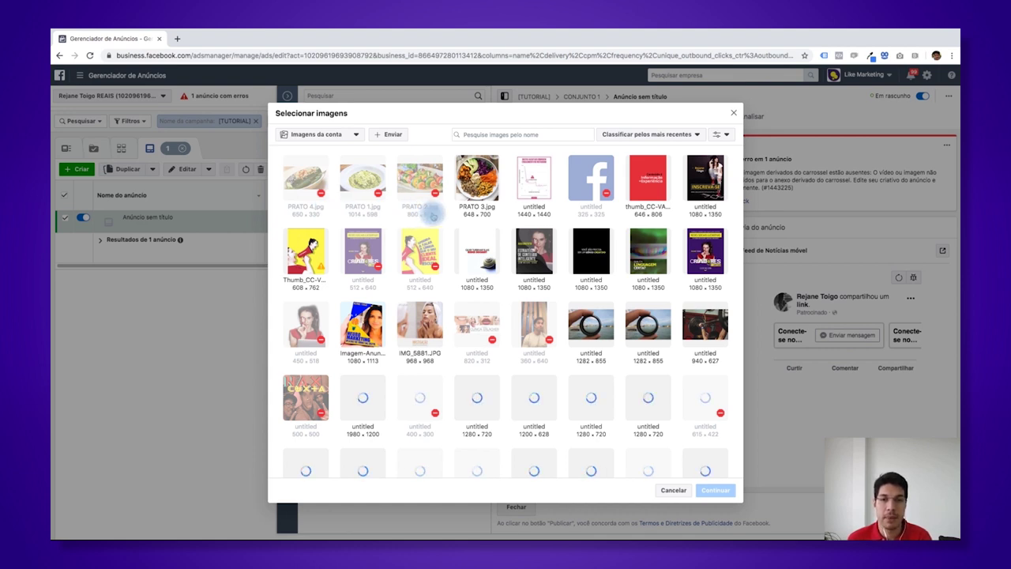
left_click(476, 186)
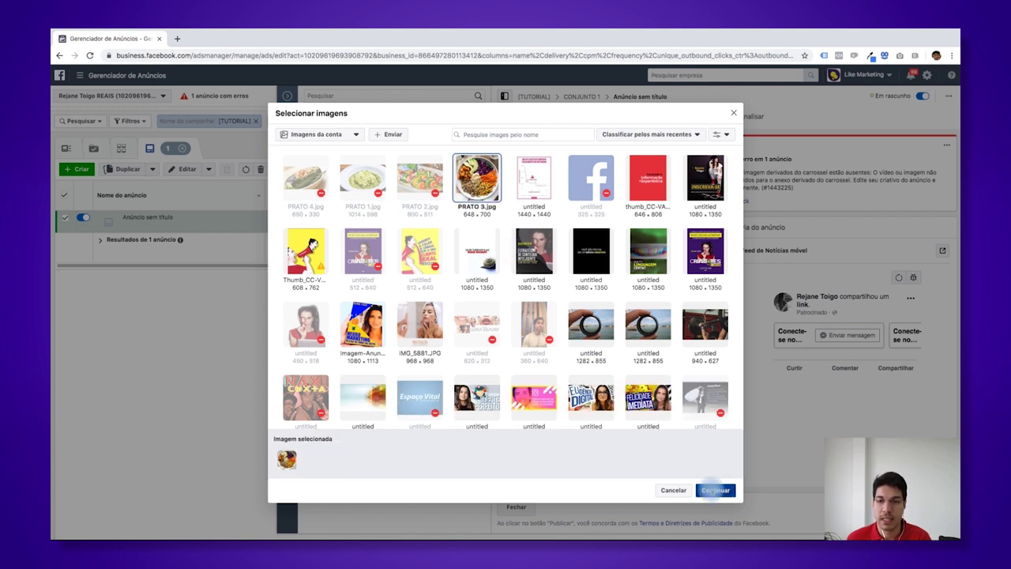
left_click(715, 490)
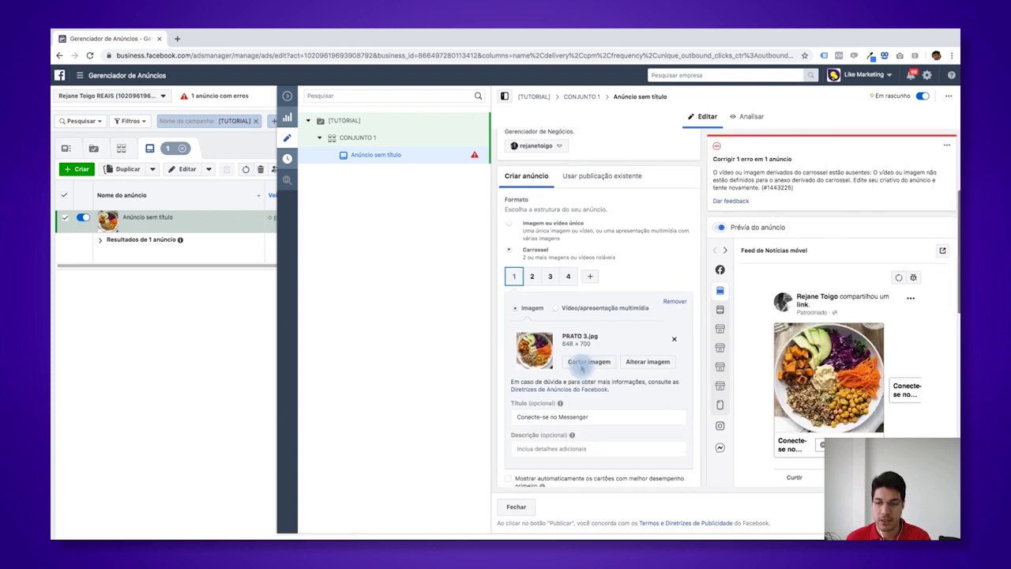
- Follow the 'Diretrizes de Anúncios do Facebook' link and switch to the new guide tab
scroll(596, 360, "down", 1)
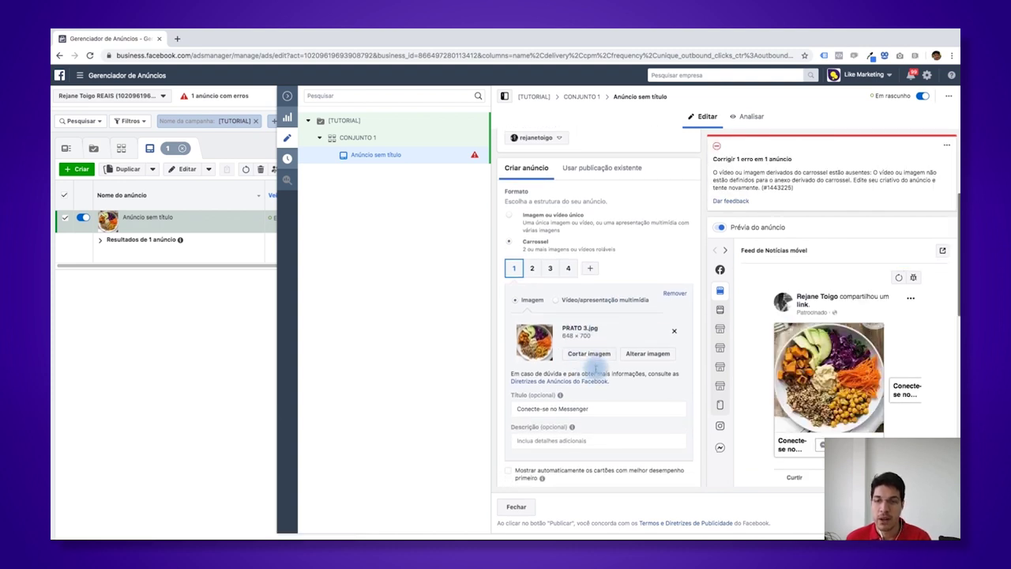
scroll(596, 371, "down", 2)
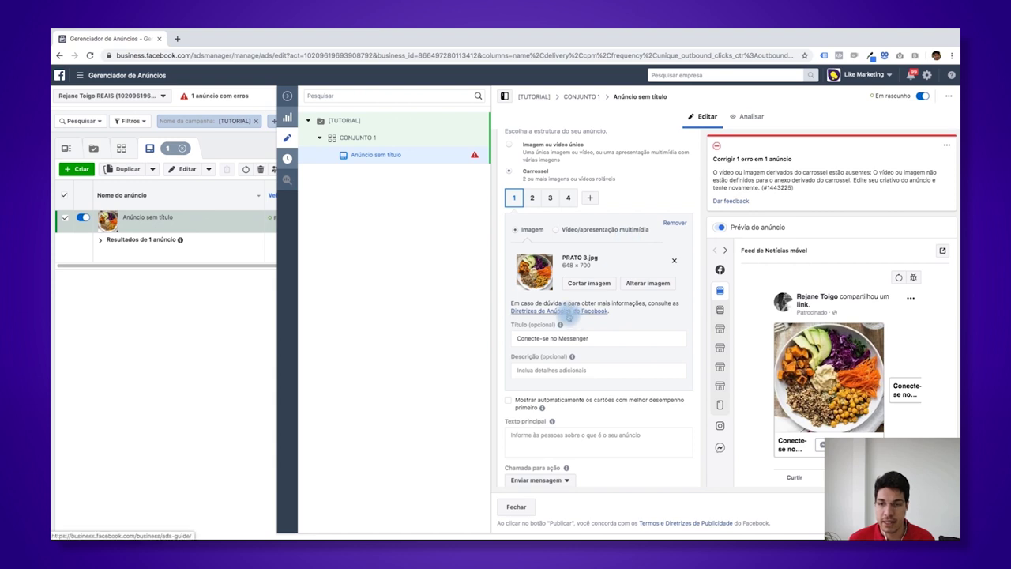
left_click(571, 315)
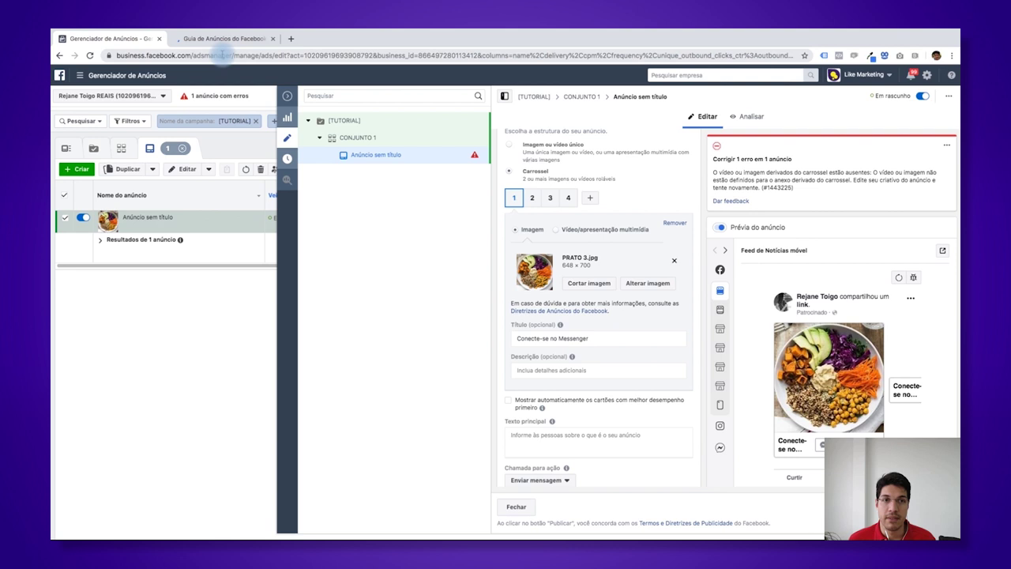
left_click(221, 38)
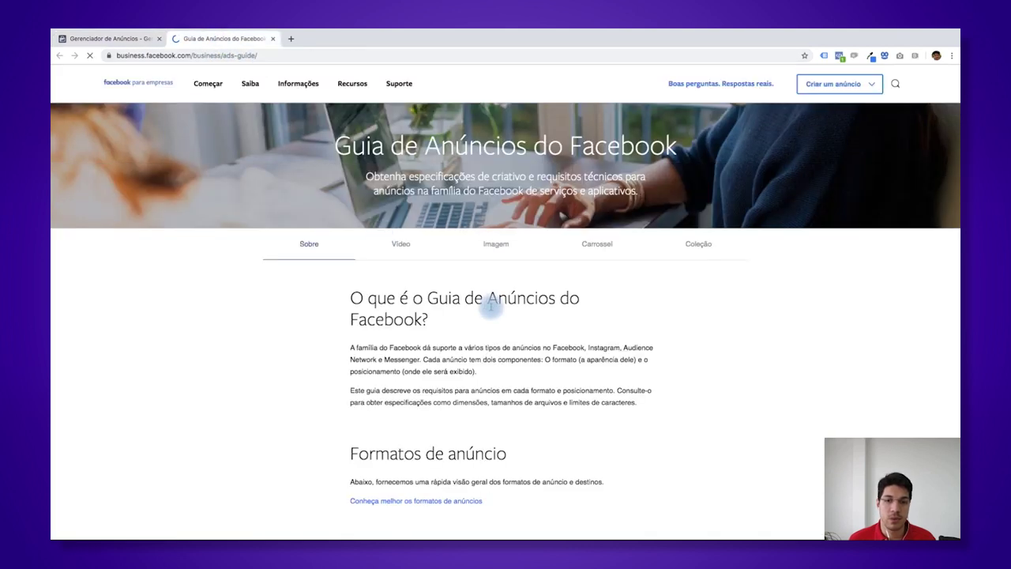
- Browse the guide's image ad specs, filtering by the Mensagens objective
left_click(494, 247)
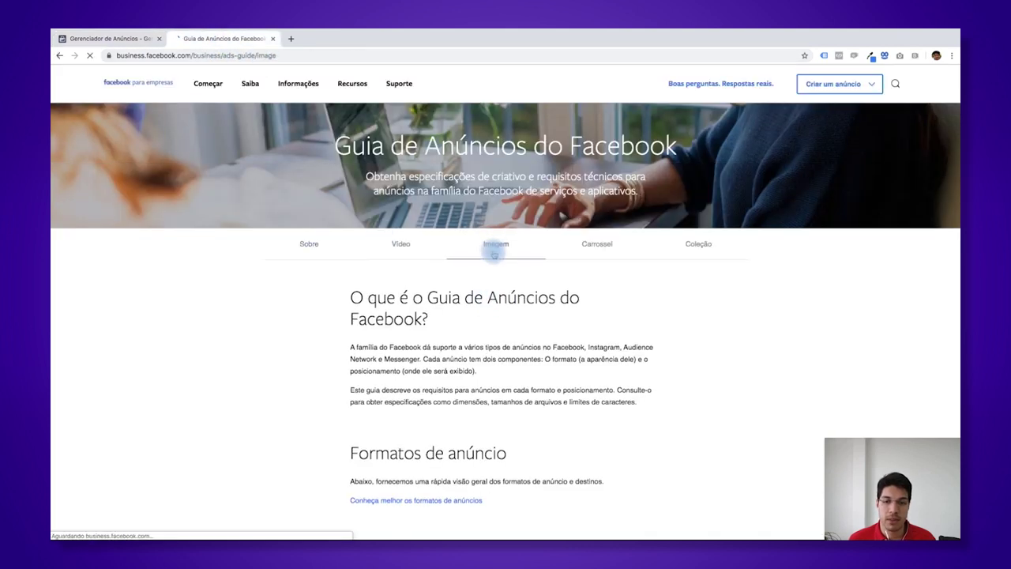
left_click(572, 332)
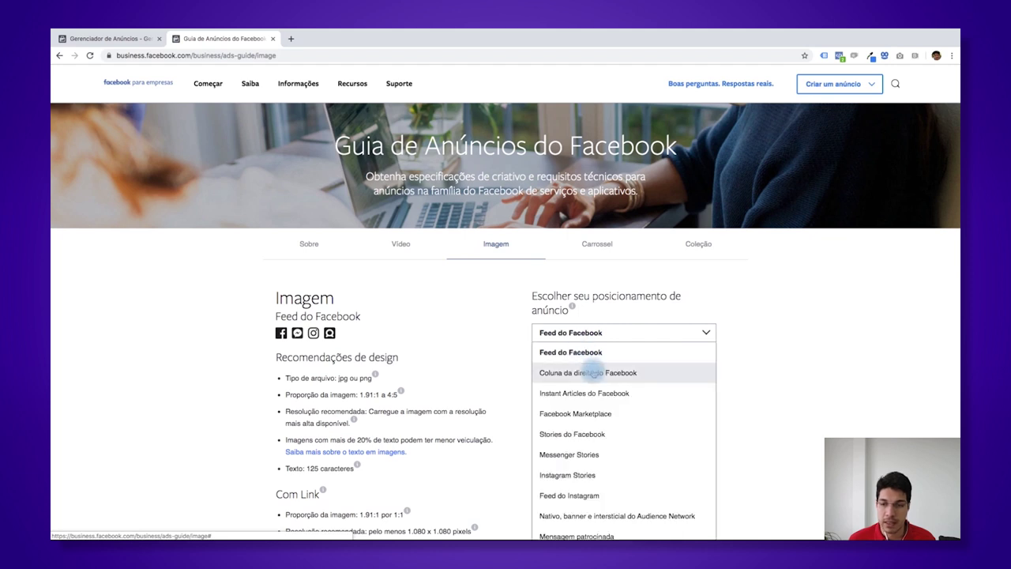
scroll(593, 372, "down", 2)
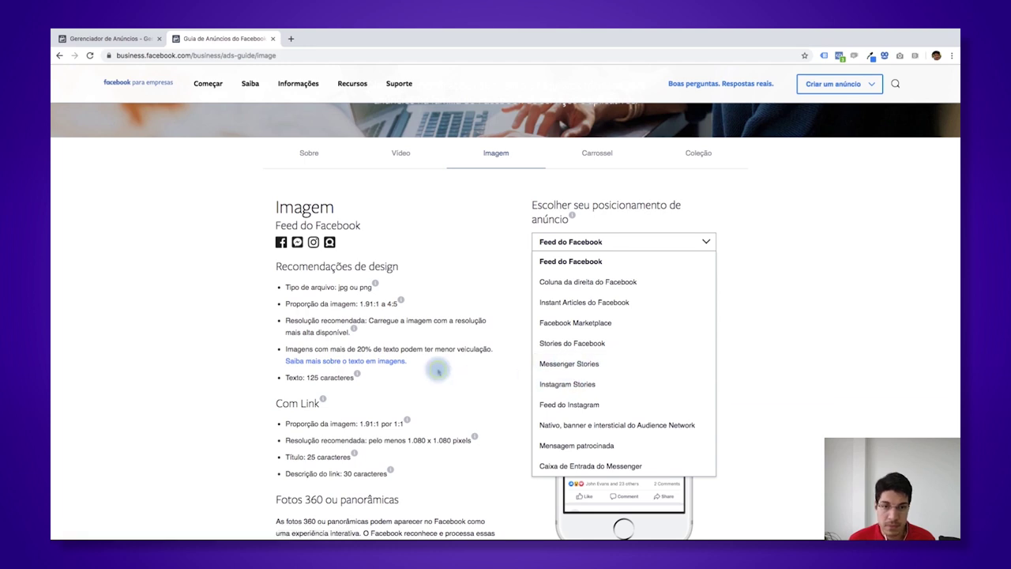
left_click(438, 372)
scroll(439, 371, "down", 9)
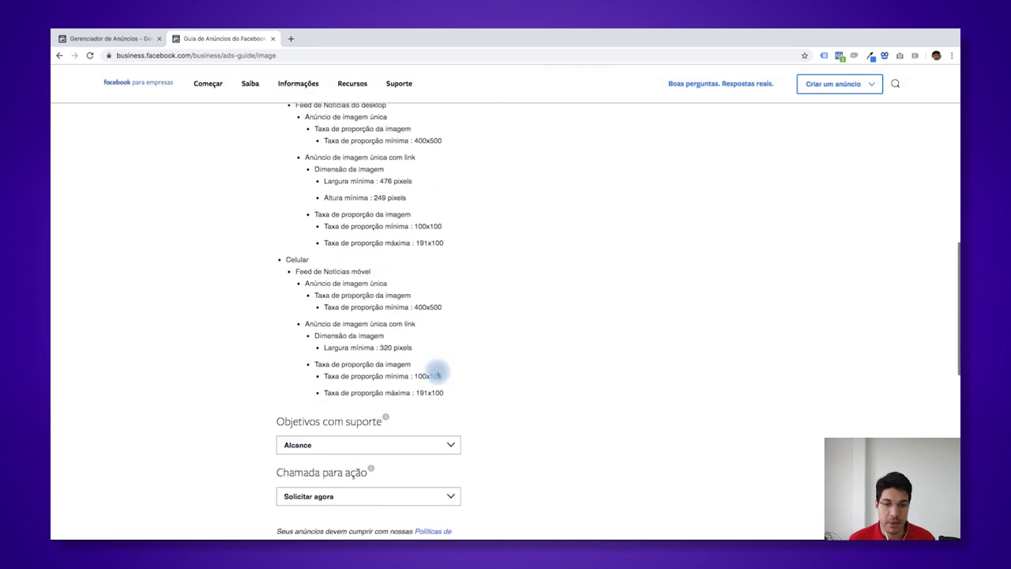
scroll(436, 370, "down", 3)
left_click(375, 231)
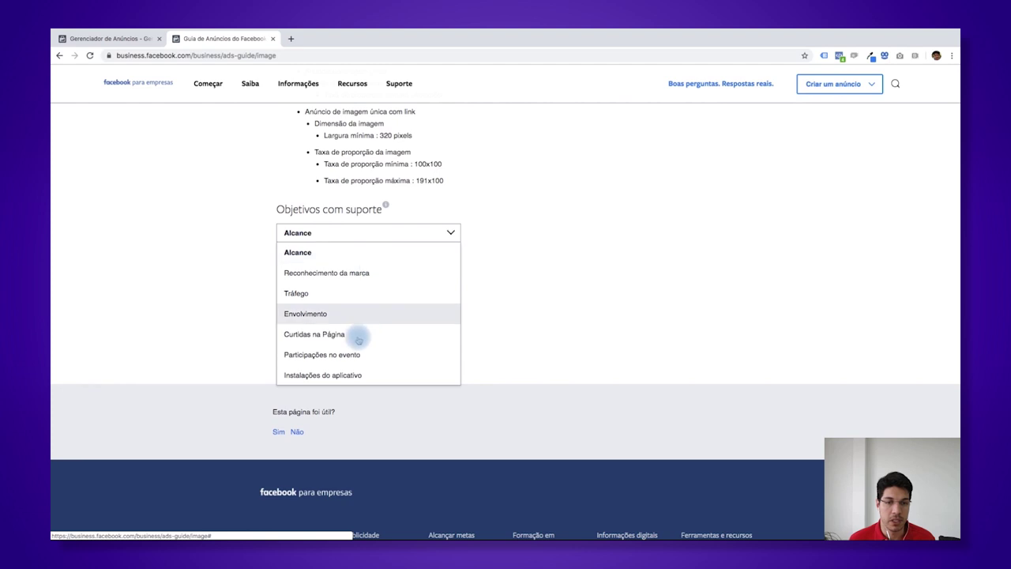
scroll(357, 355, "down", 3)
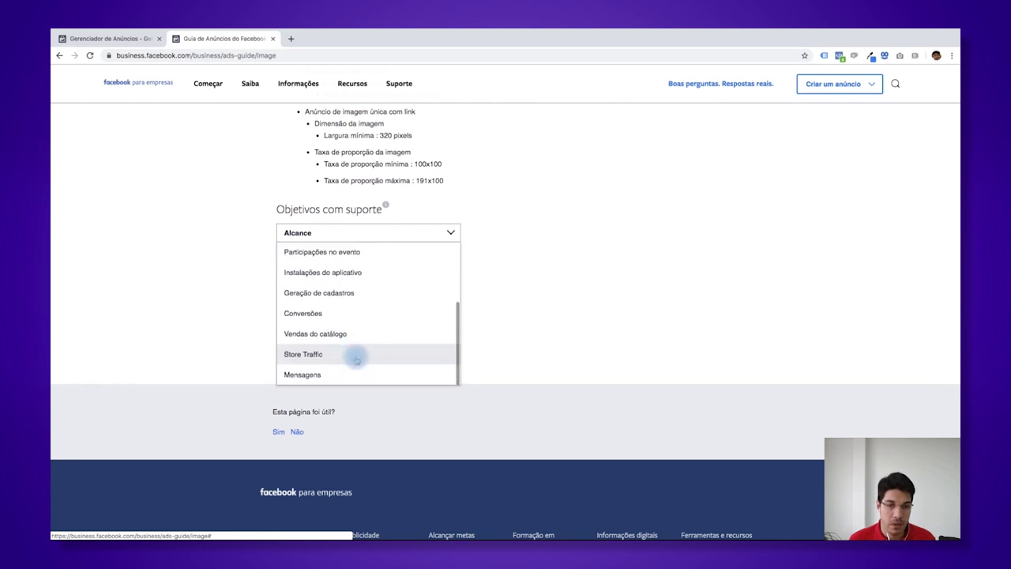
left_click(341, 372)
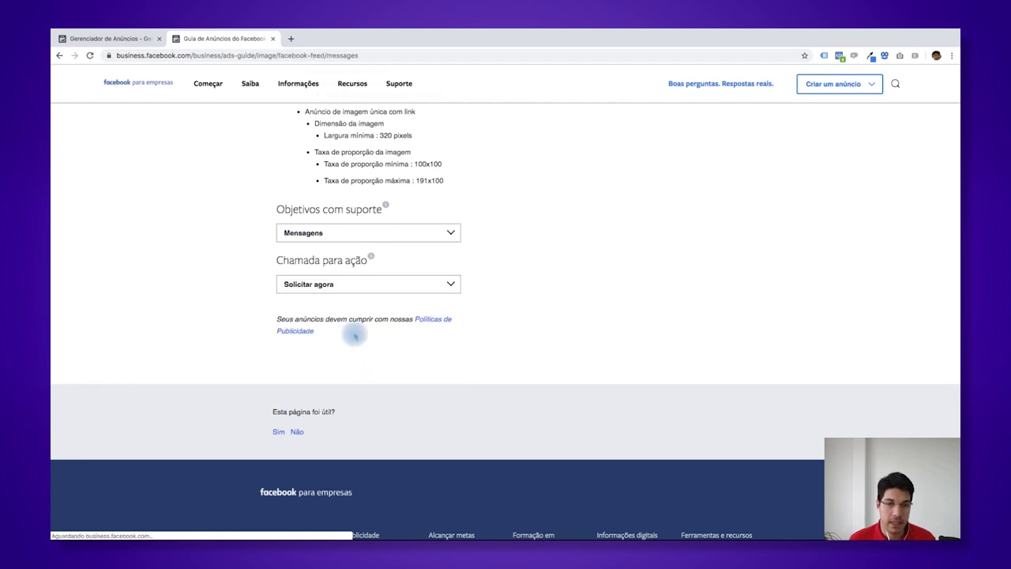
left_click(363, 284)
left_click(584, 217)
- Highlight the recommended 1.080 x 1.080 resolution, then return to the Gerenciador de Anúncios tab
scroll(580, 237, "up", 1)
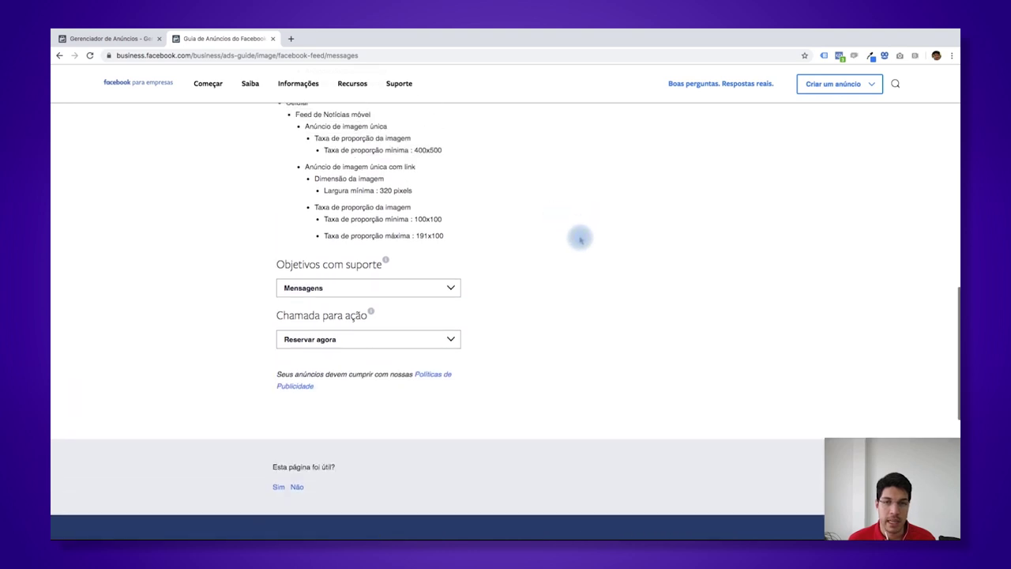
scroll(580, 237, "up", 5)
scroll(579, 248, "up", 4)
scroll(450, 234, "up", 3)
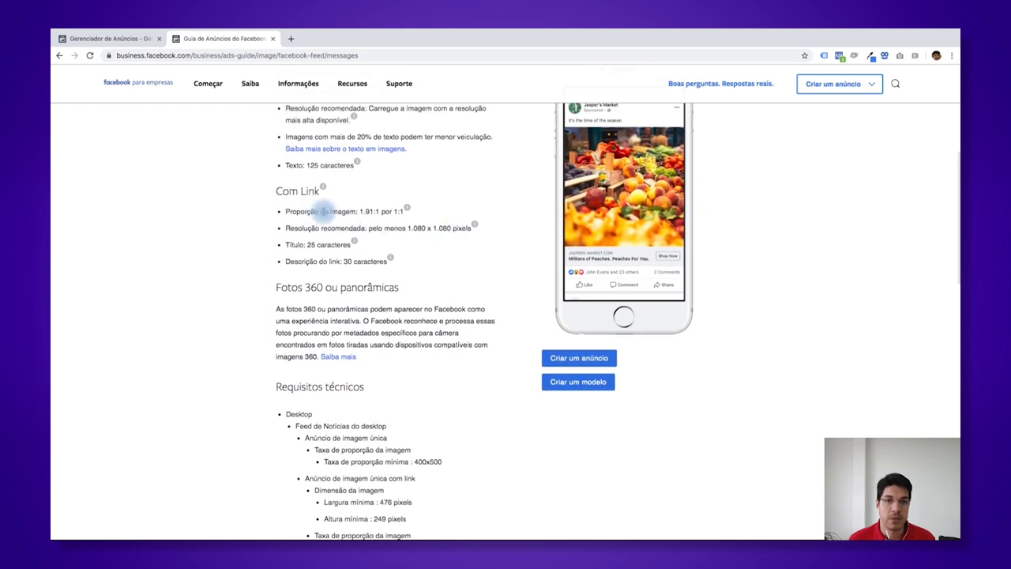
scroll(367, 210, "down", 1)
left_click_drag(363, 218, 286, 218)
left_click(401, 200)
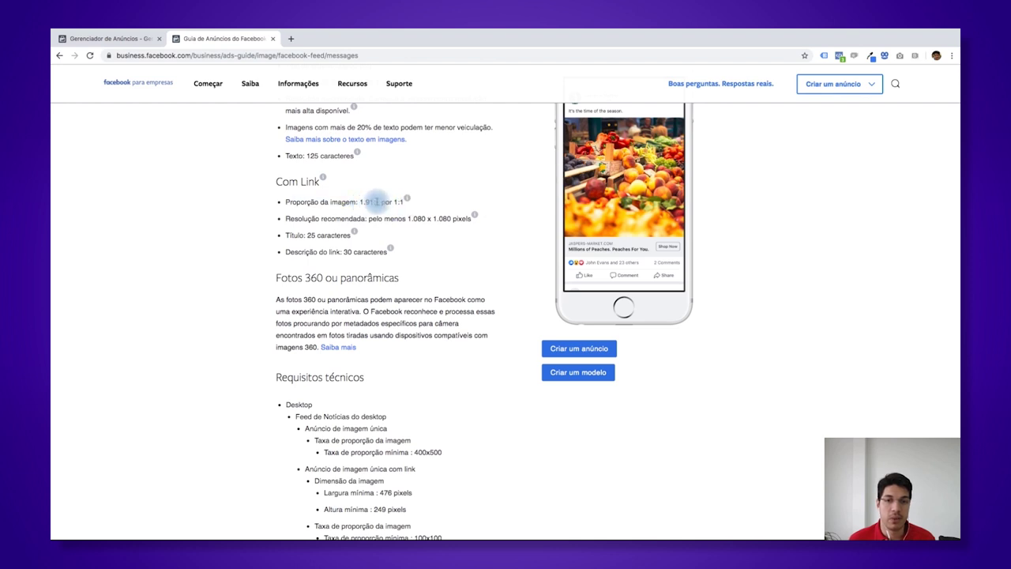
left_click_drag(408, 219, 450, 218)
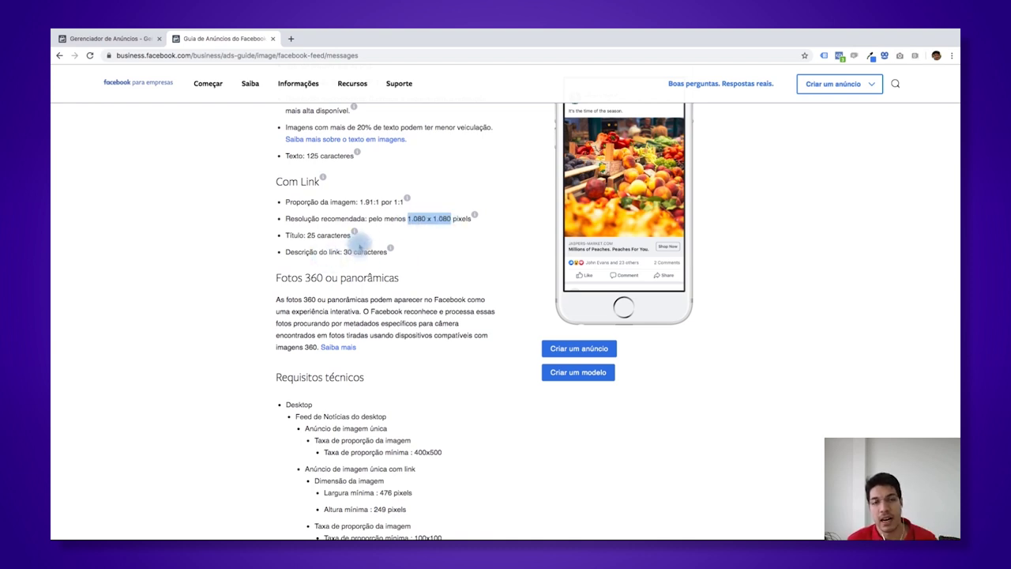
left_click(146, 38)
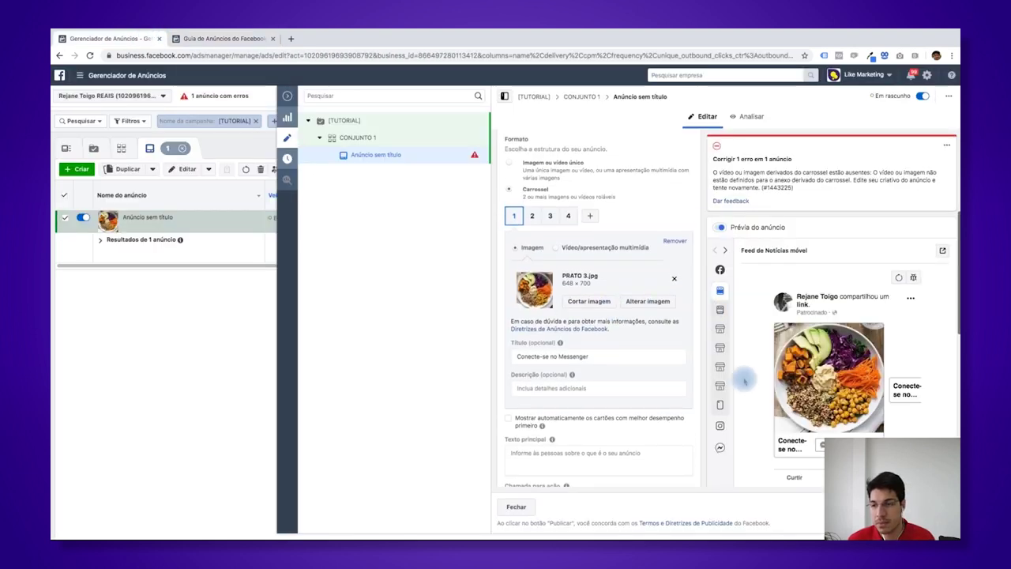
- Clear card 1's old headline and retype it as 'SALADA MISTA'
left_click_drag(589, 356, 518, 357)
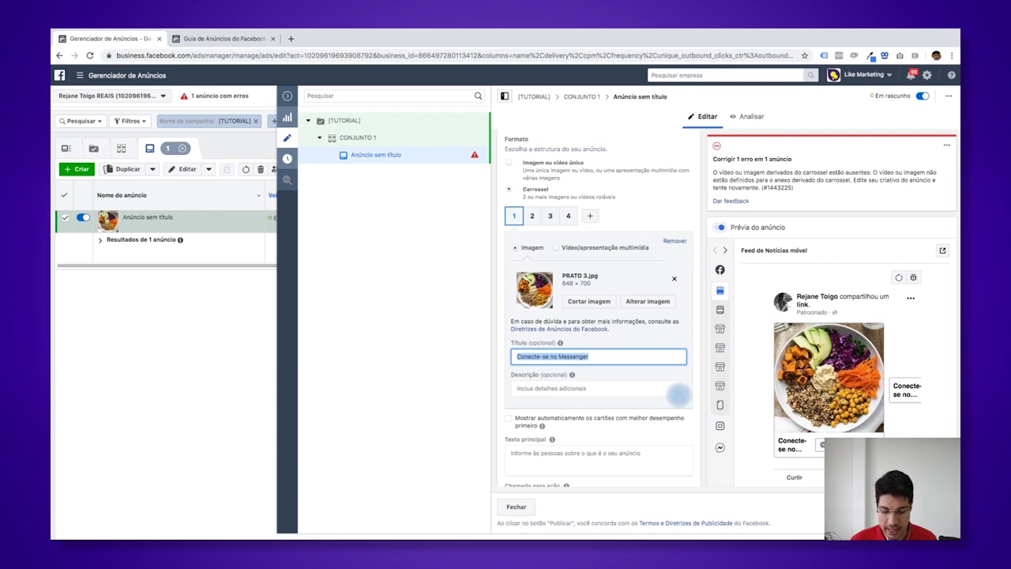
type("STA")
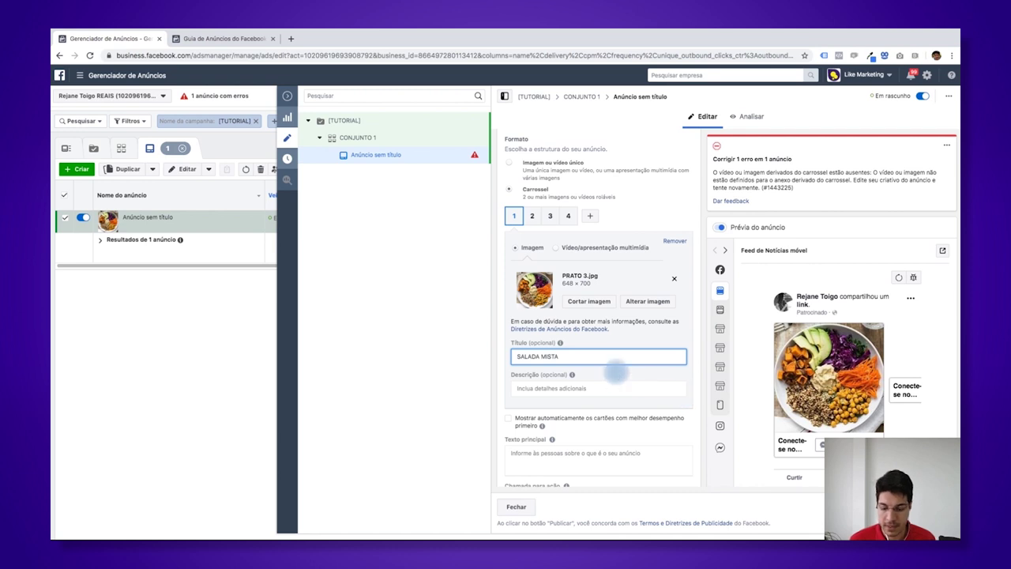
type(" - PE")
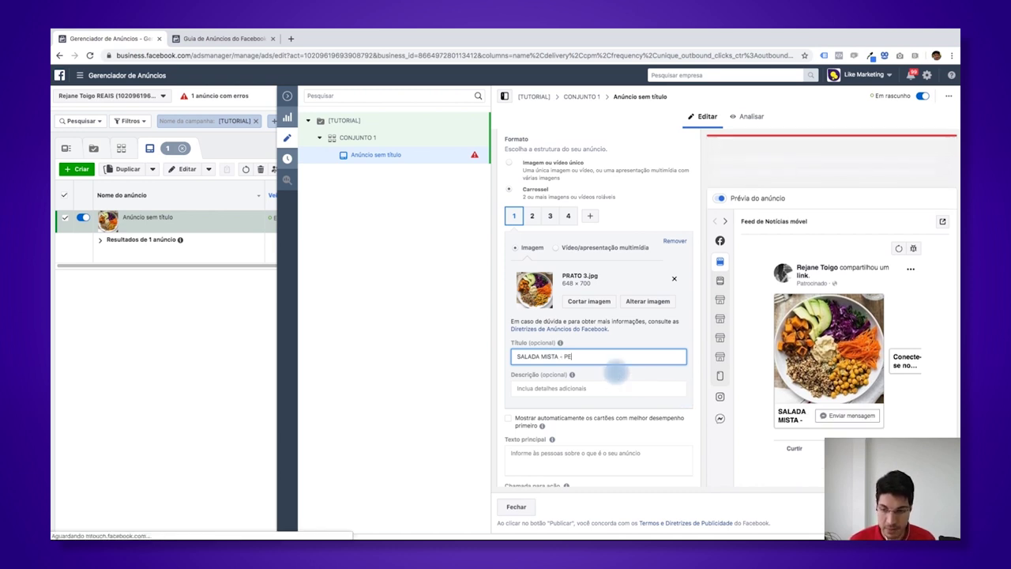
type("ÇA AGORA")
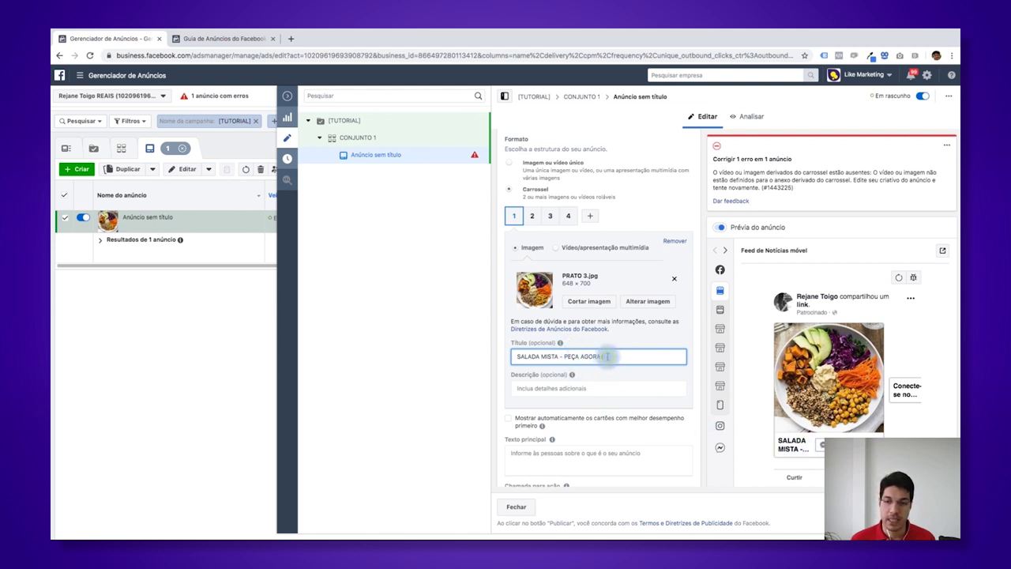
left_click_drag(606, 356, 515, 353)
key("BackSpace")
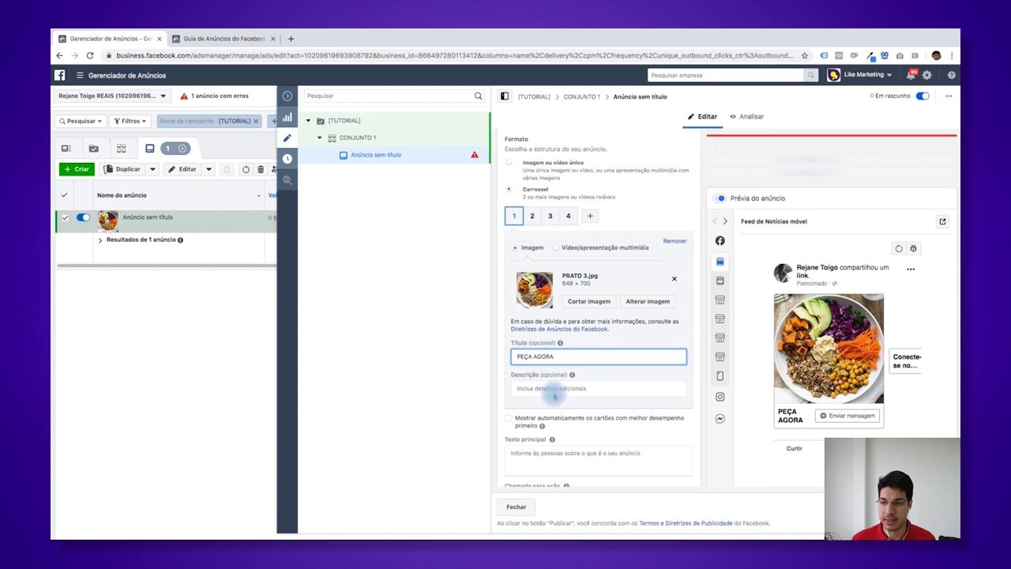
left_click_drag(555, 356, 513, 356)
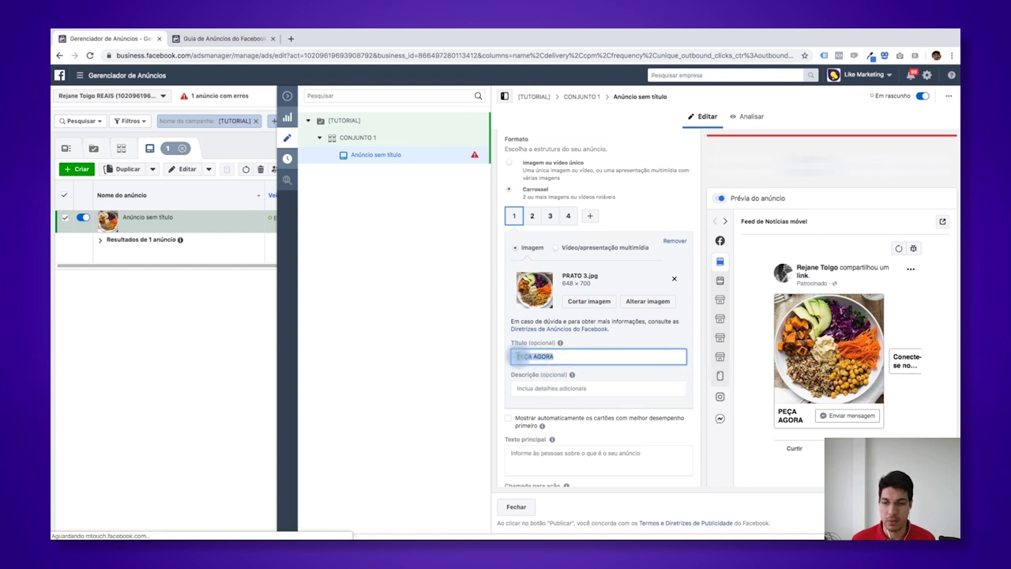
type("SALA")
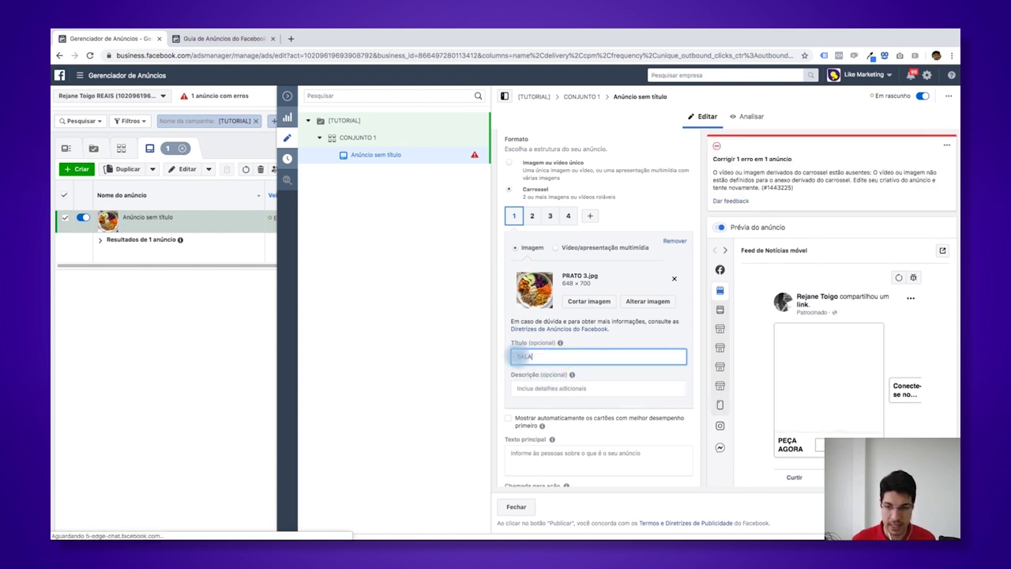
type("DA MISTA")
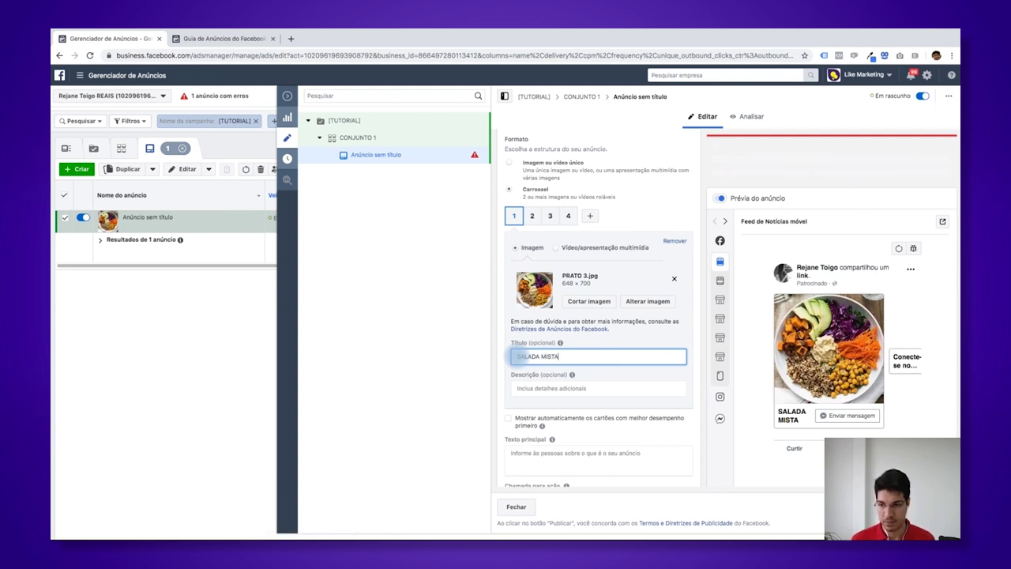
- Give the second carousel card the PRATO 3.jpg image
left_click(534, 216)
left_click(545, 273)
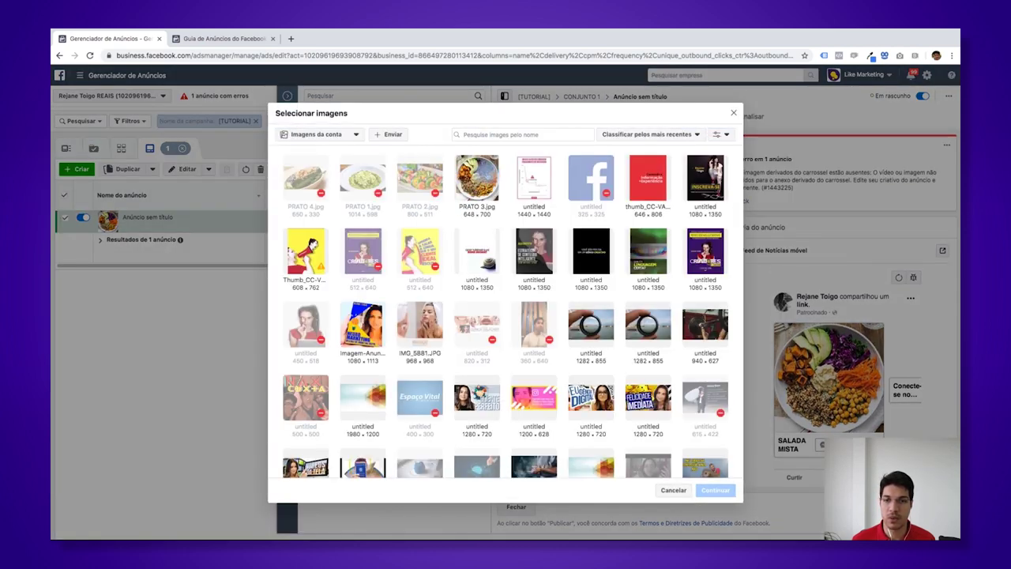
left_click(481, 180)
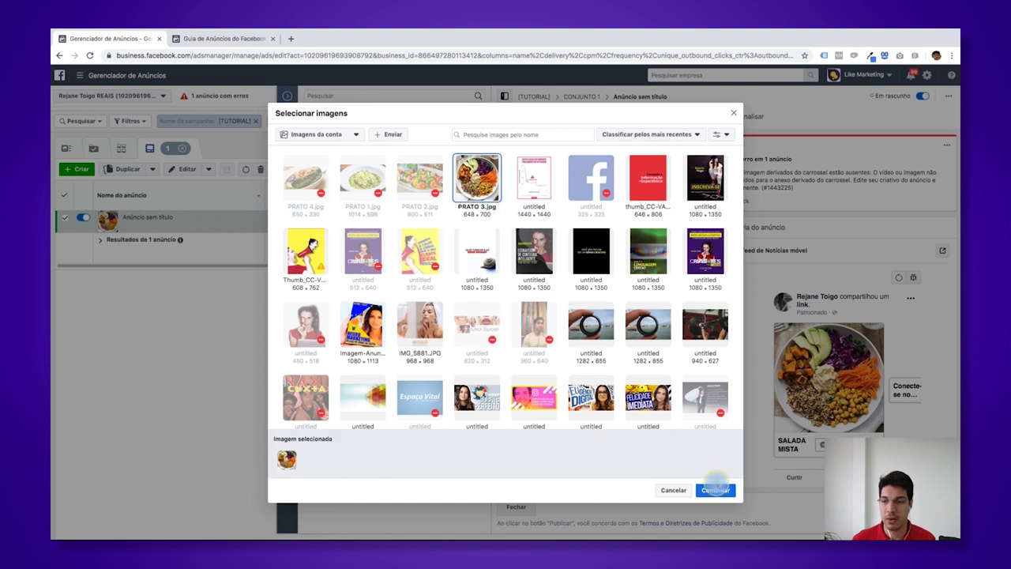
left_click(715, 489)
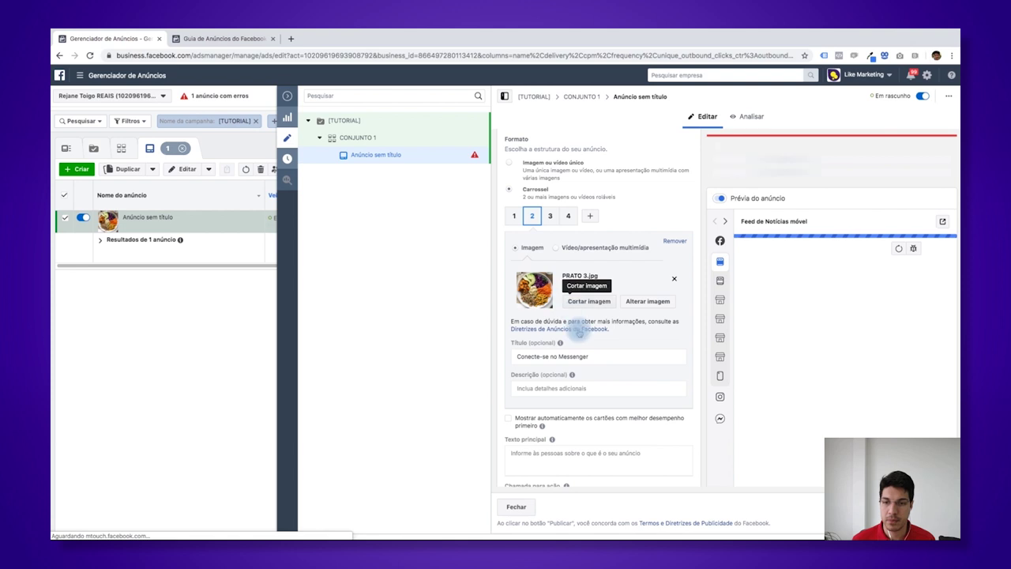
- Replace card 2's default headline with 'MISTO DE GRÃO'
triple_click(598, 356)
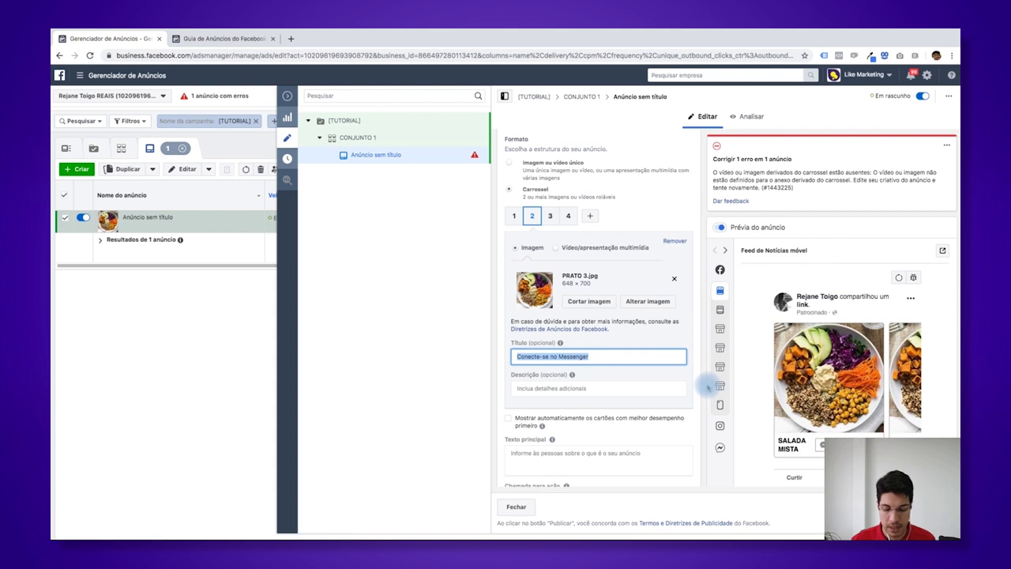
type("MI")
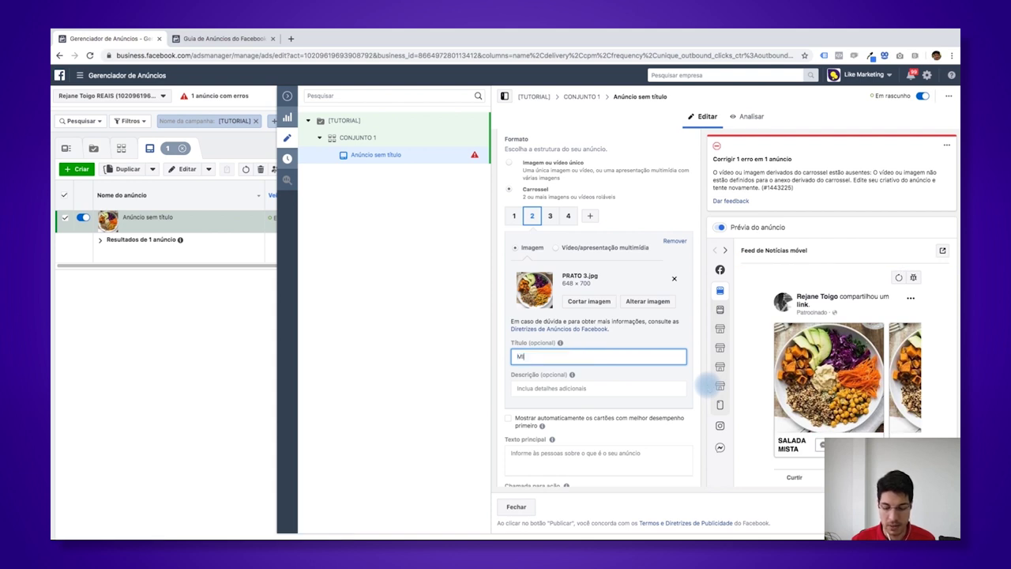
type("STO DE GRÃO")
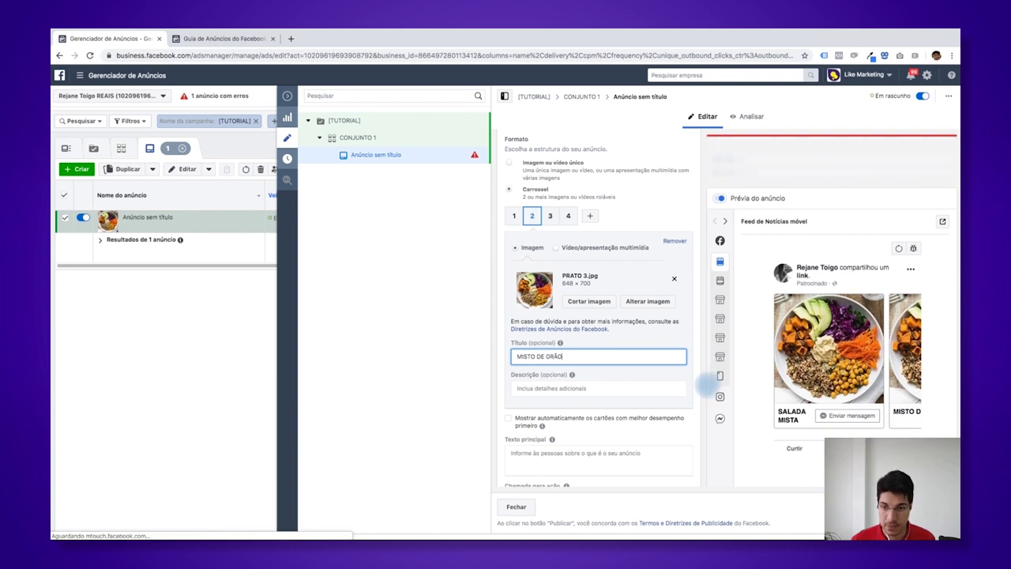
left_click(550, 217)
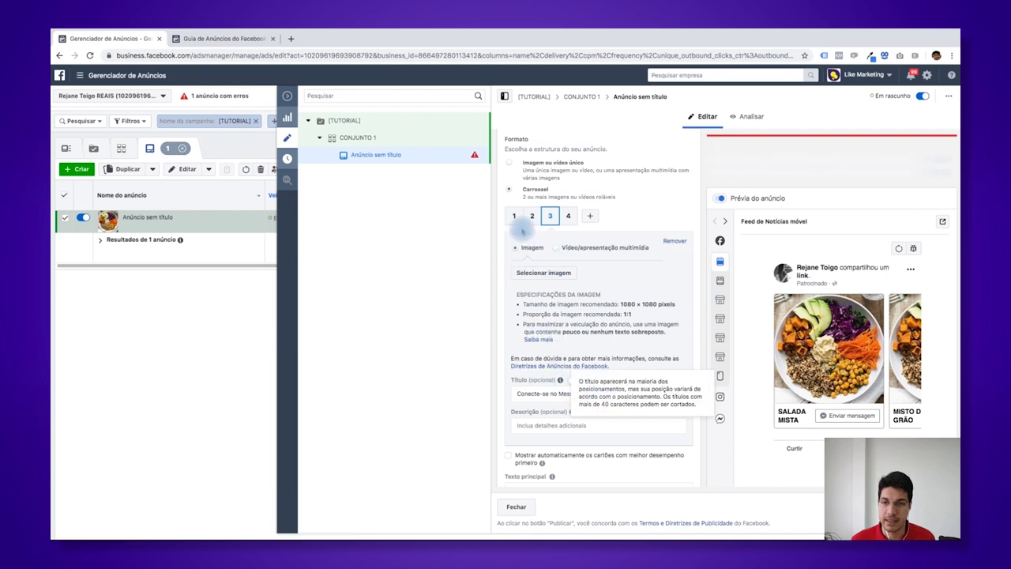
- Set card 3 to PRATO 3.jpg with the headline 'LASANHA VEGANA'
left_click(557, 272)
left_click(713, 492)
left_click_drag(593, 357, 520, 356)
type("LASANHA")
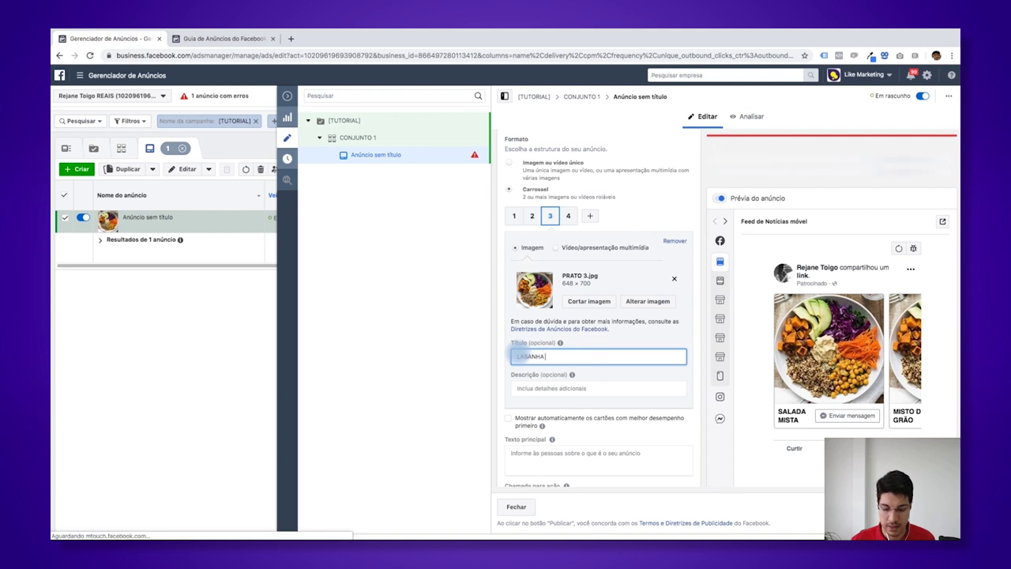
type("VEGANA")
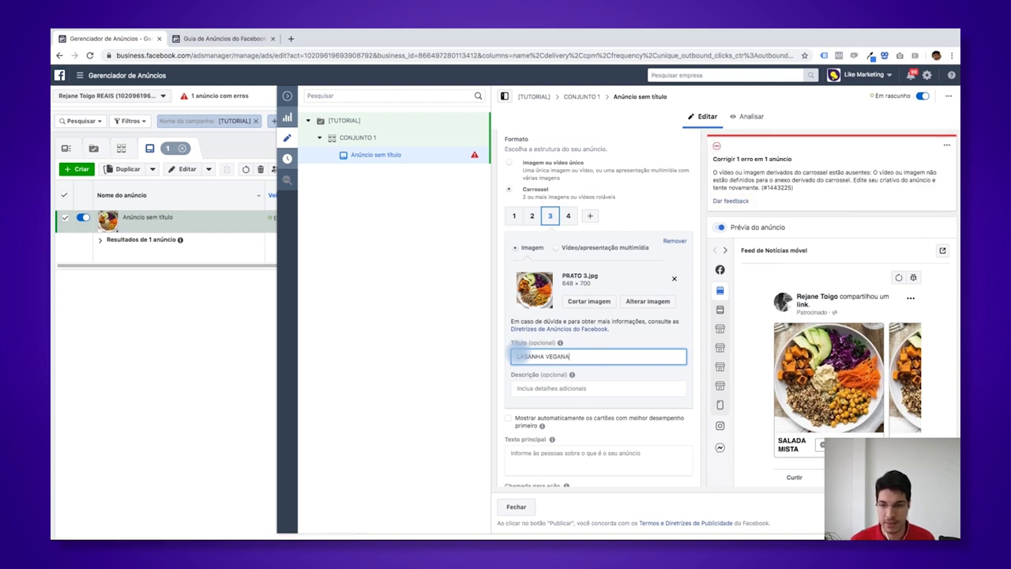
- Set card 4 to PRATO 3.jpg with the headline 'ROCAMBOLE DE QUEIJOS'
left_click(569, 219)
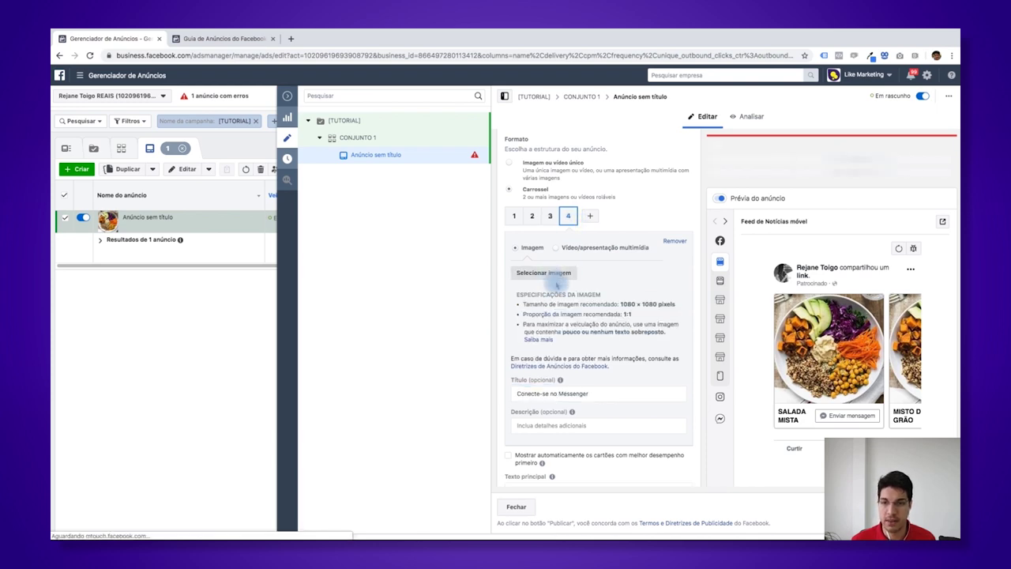
left_click(553, 274)
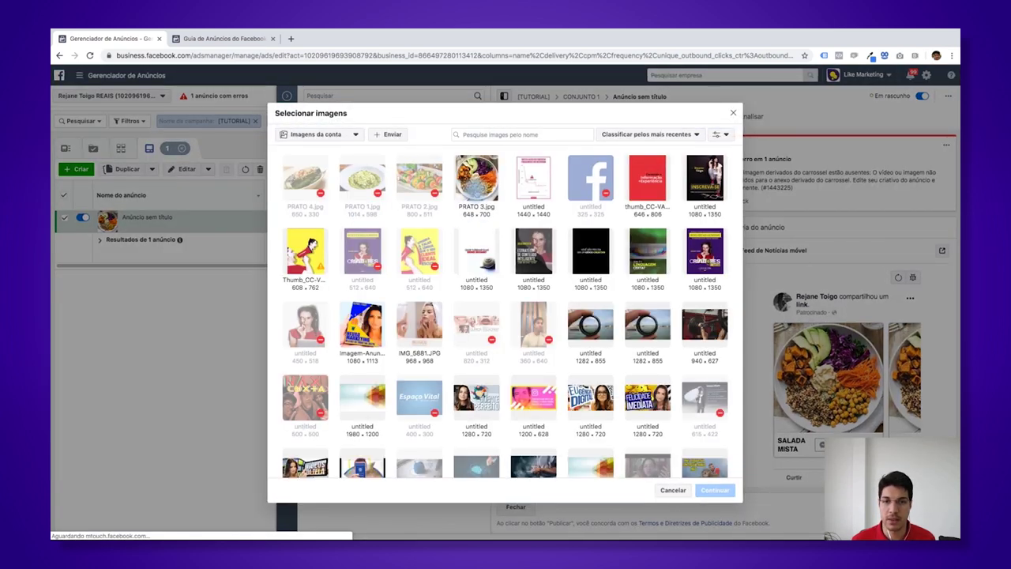
left_click(476, 181)
left_click(714, 488)
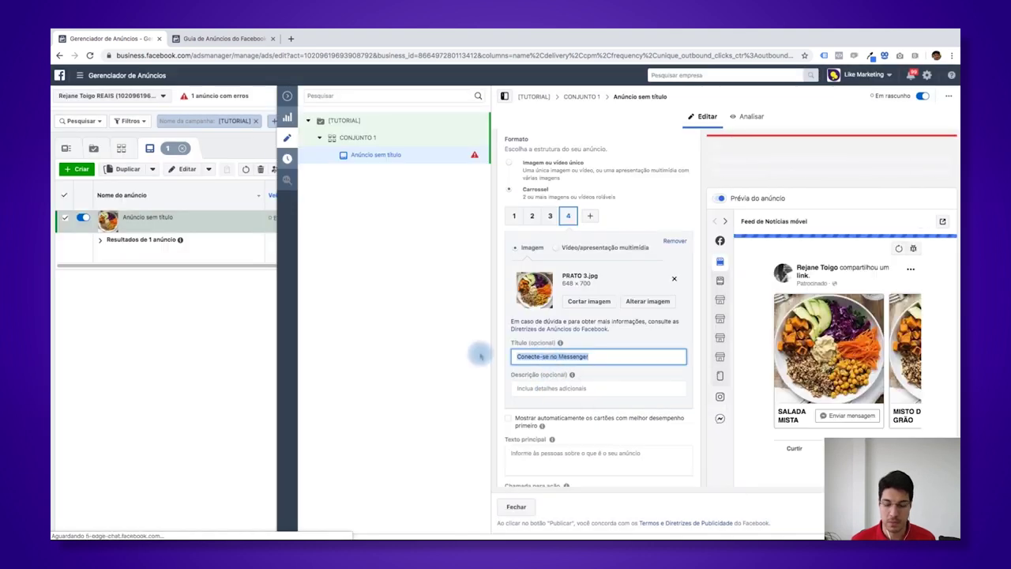
type("ROCAMBOLE DE")
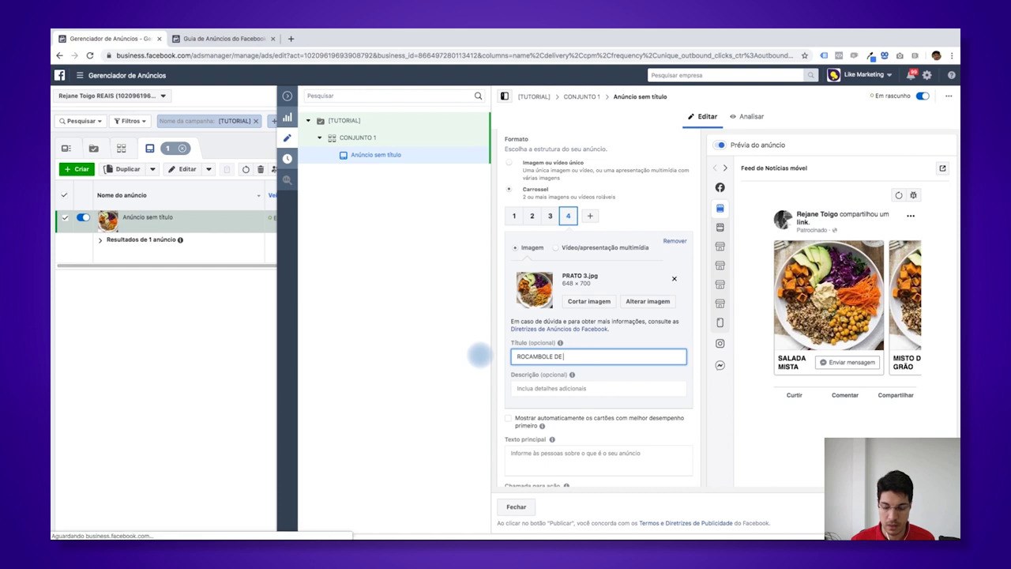
type(" QUEIJOS")
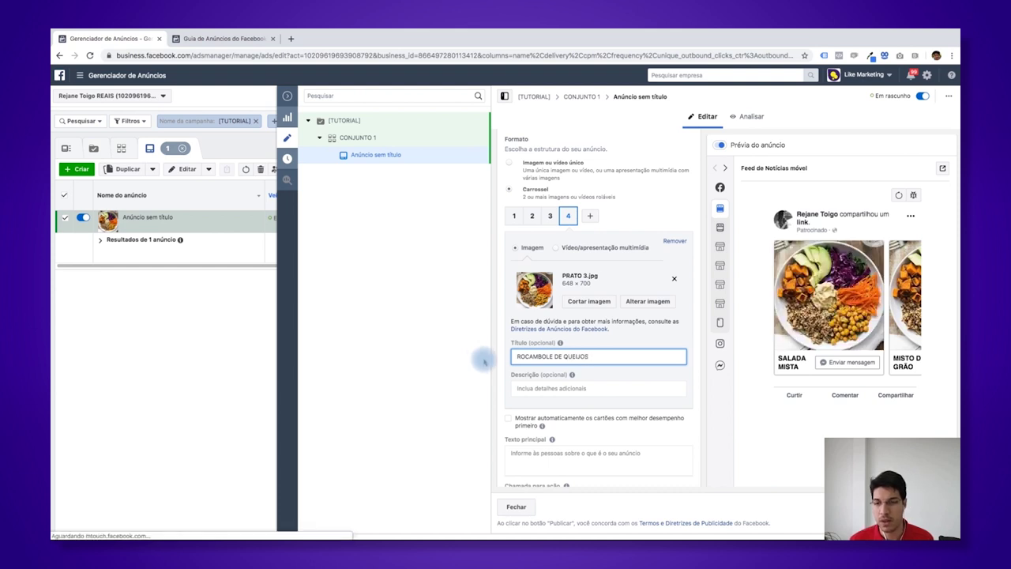
left_click(688, 357)
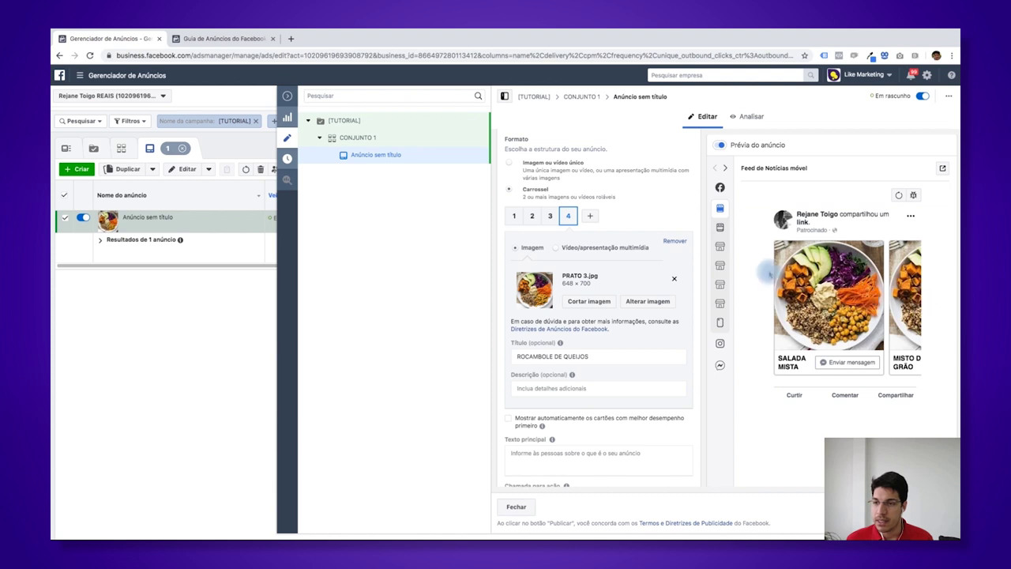
- Preview the ad in the desktop news feed, paging through all four carousel cards
left_click(748, 230)
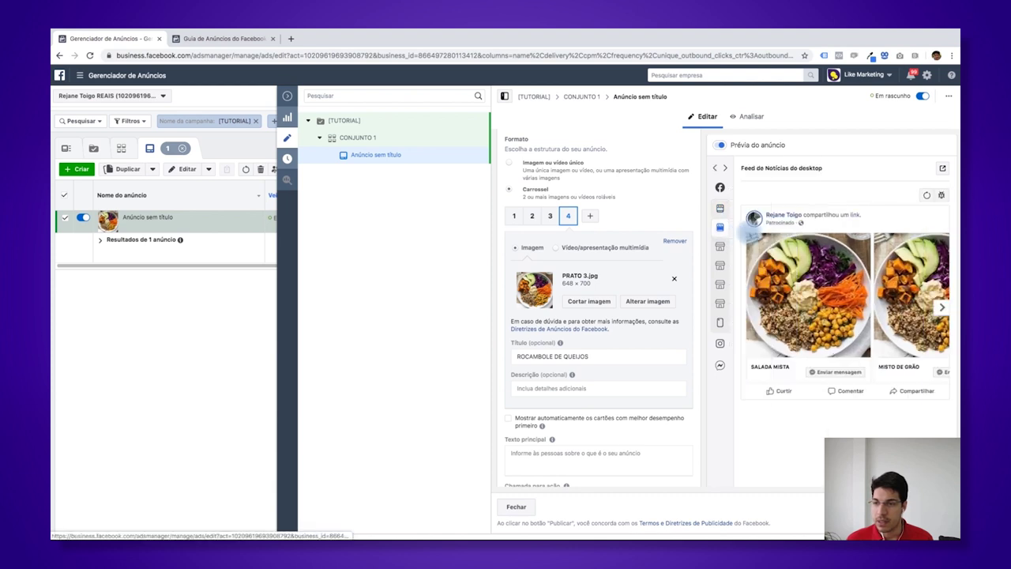
left_click(942, 309)
left_click(942, 308)
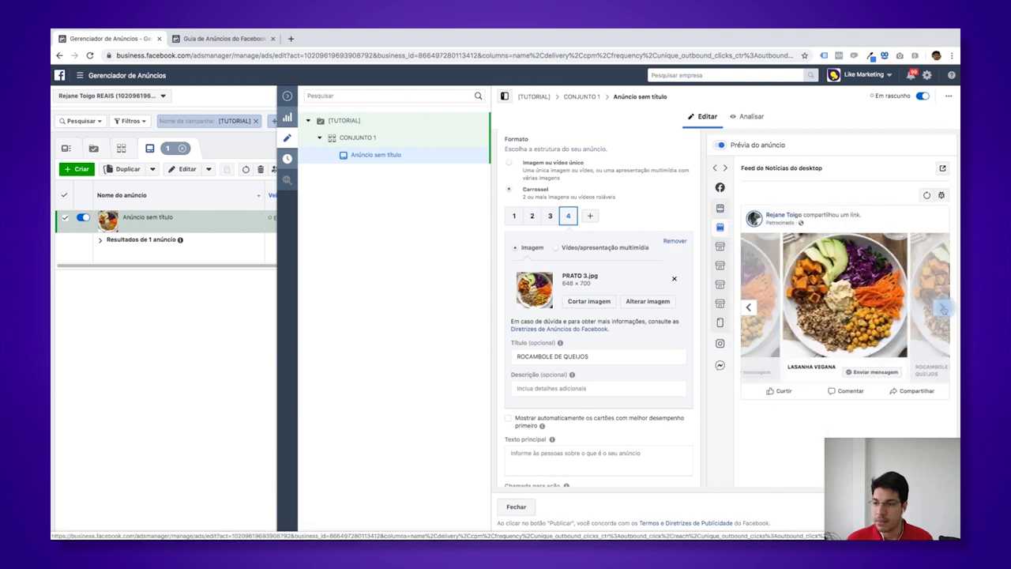
left_click(943, 308)
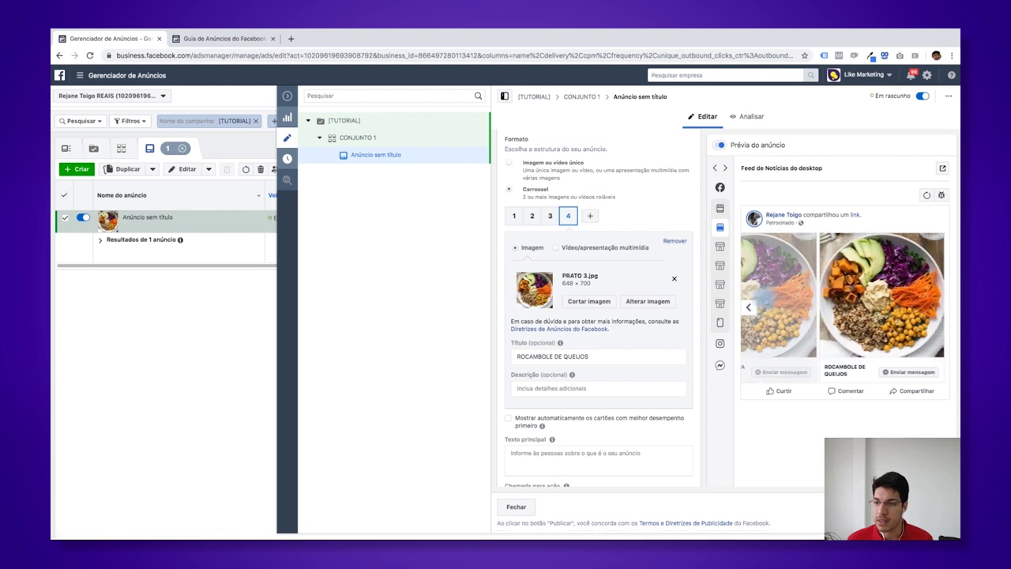
- Switch the ad preview to the Feed do Instagram placement
left_click(722, 208)
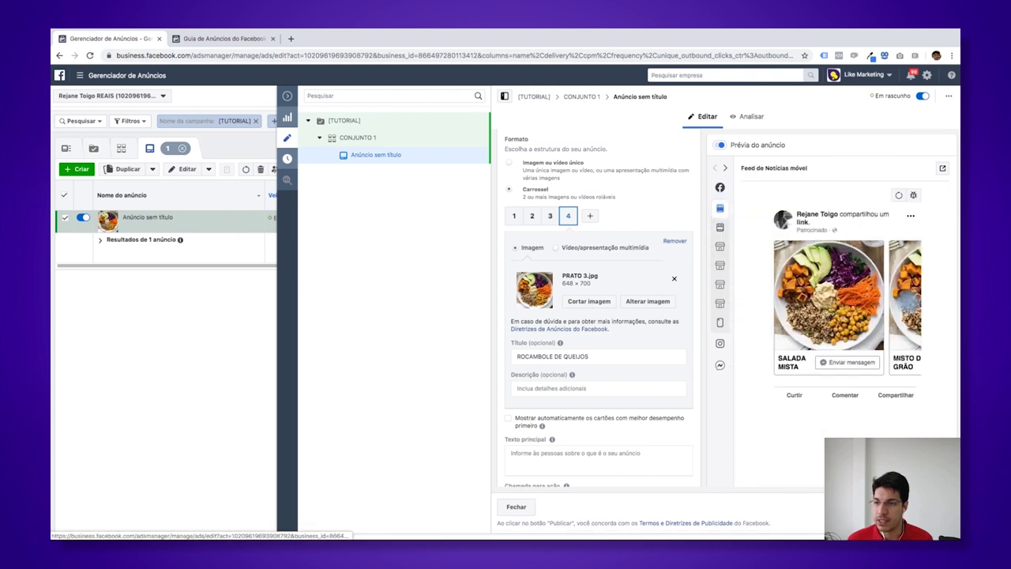
mouse_move(735, 302)
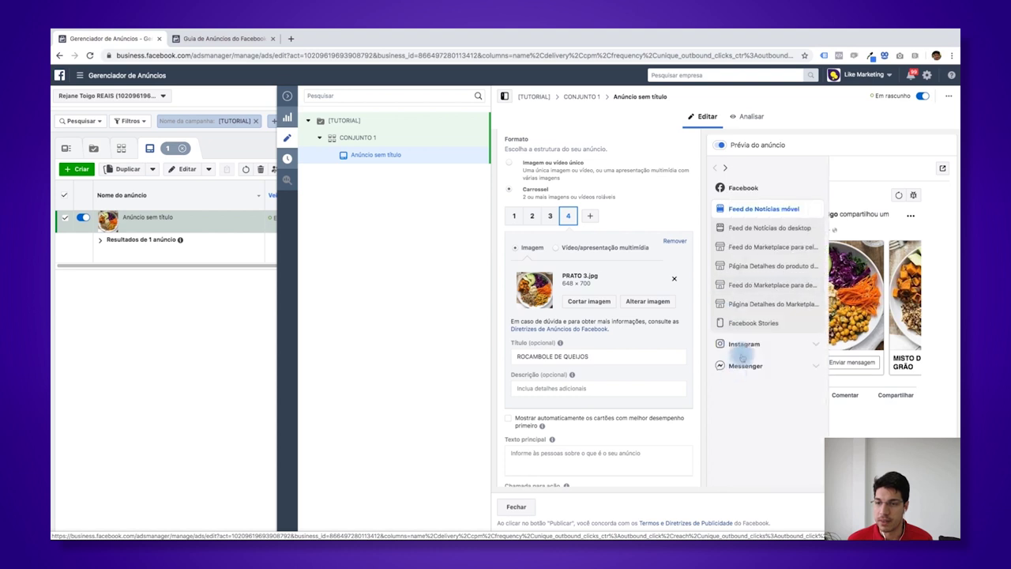
left_click(744, 345)
left_click(760, 362)
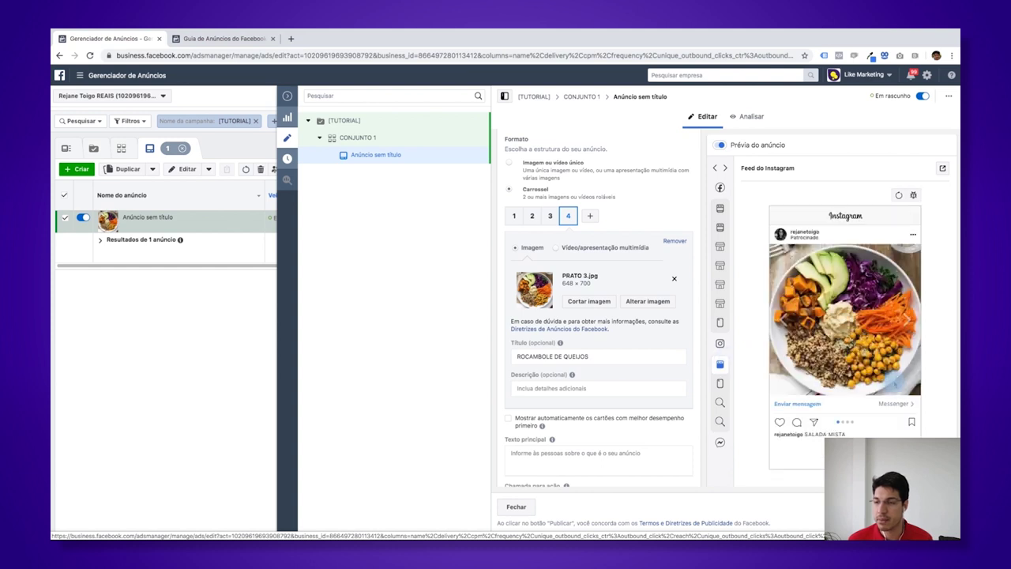
left_click(544, 356)
scroll(541, 354, "down", 2)
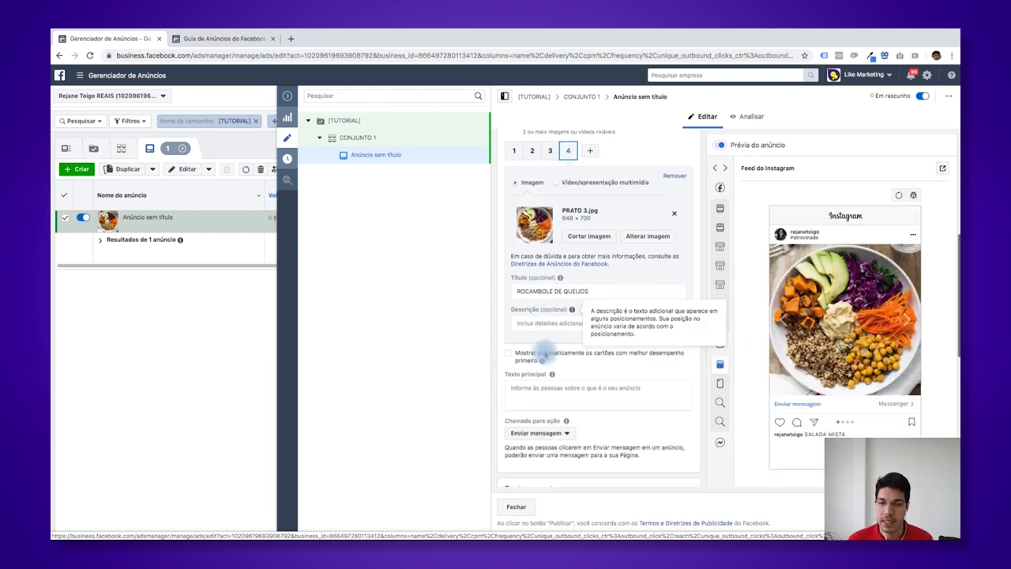
- Start the primary text with 'PEÇA AGORA MESMO O TEU ALMOÇO.'
left_click(561, 385)
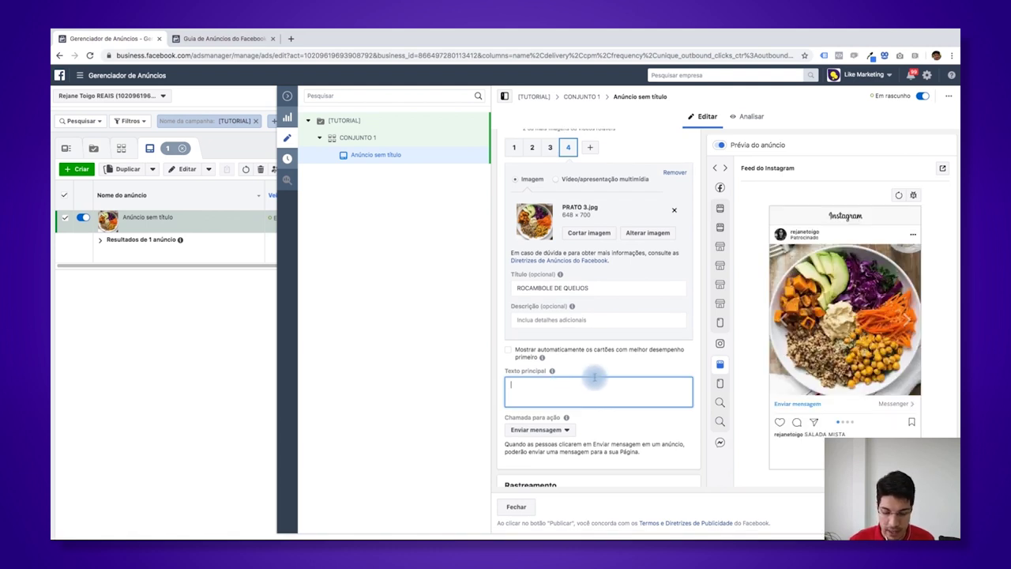
type("PEÇA AGORA MESMO O")
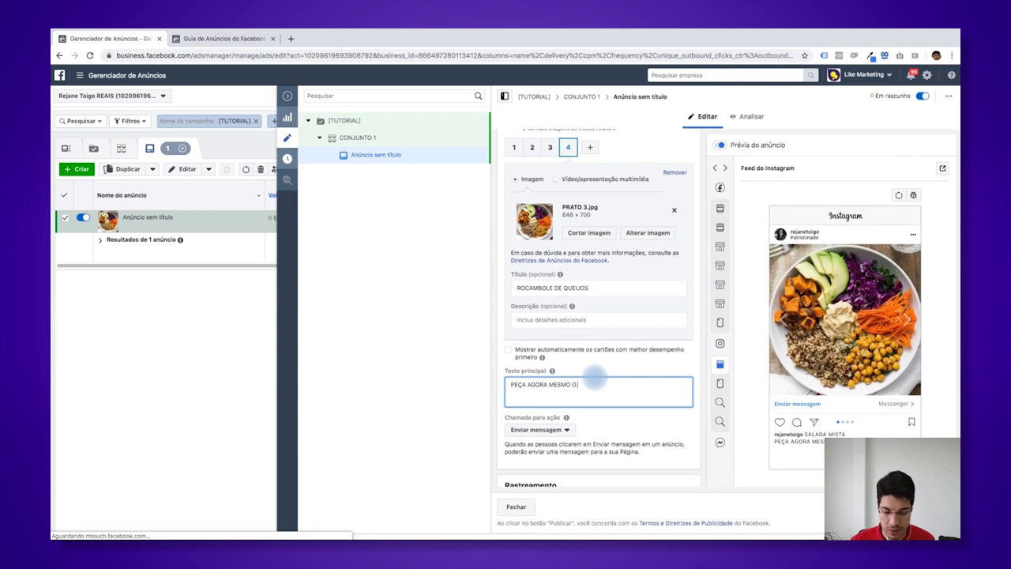
type("TEU ALMOÇO.")
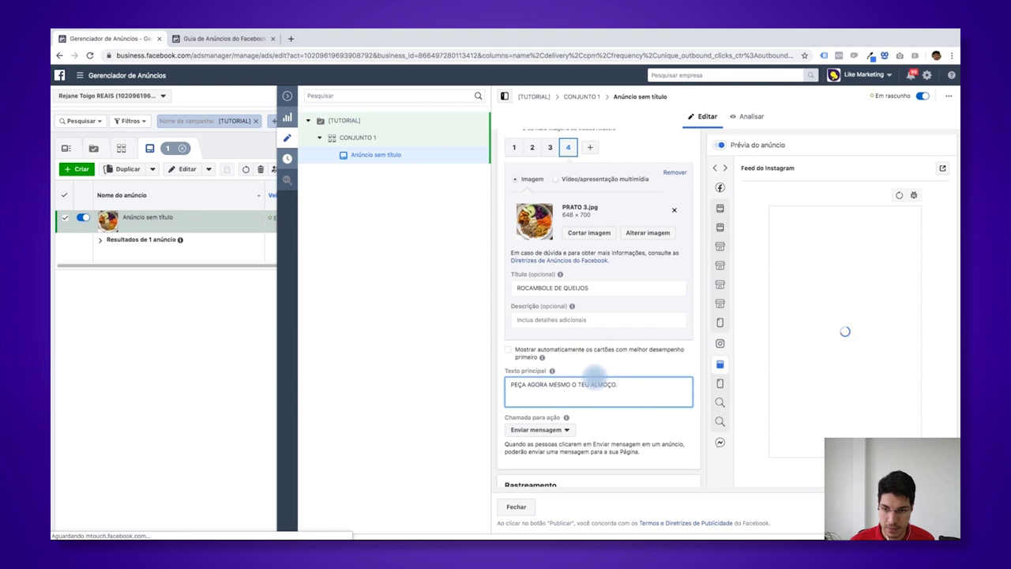
key("Return")
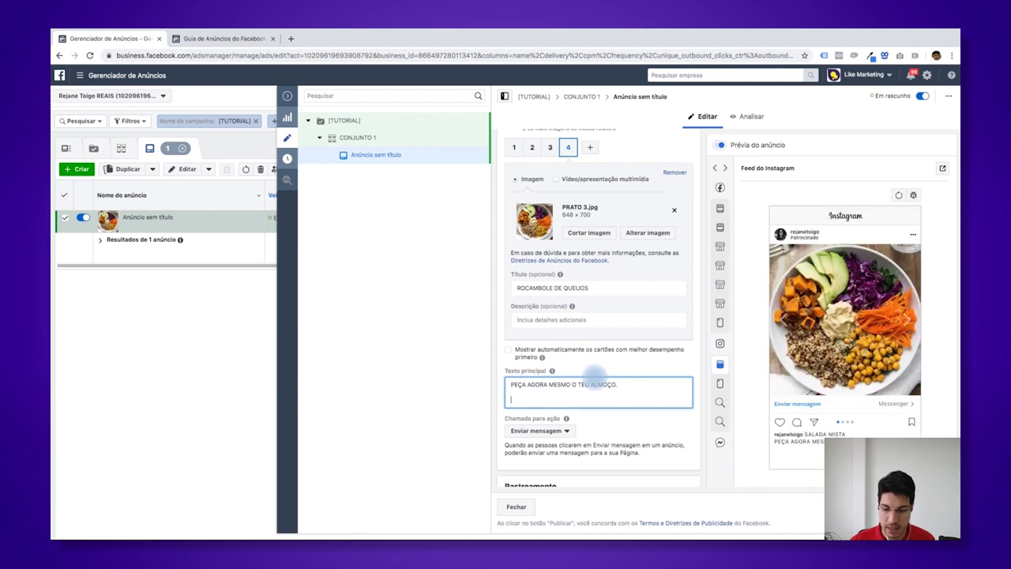
- Add a home-delivery line inviting a Messenger chat, fixing typos, then begin 'Clique no'
type("Entrega a dom")
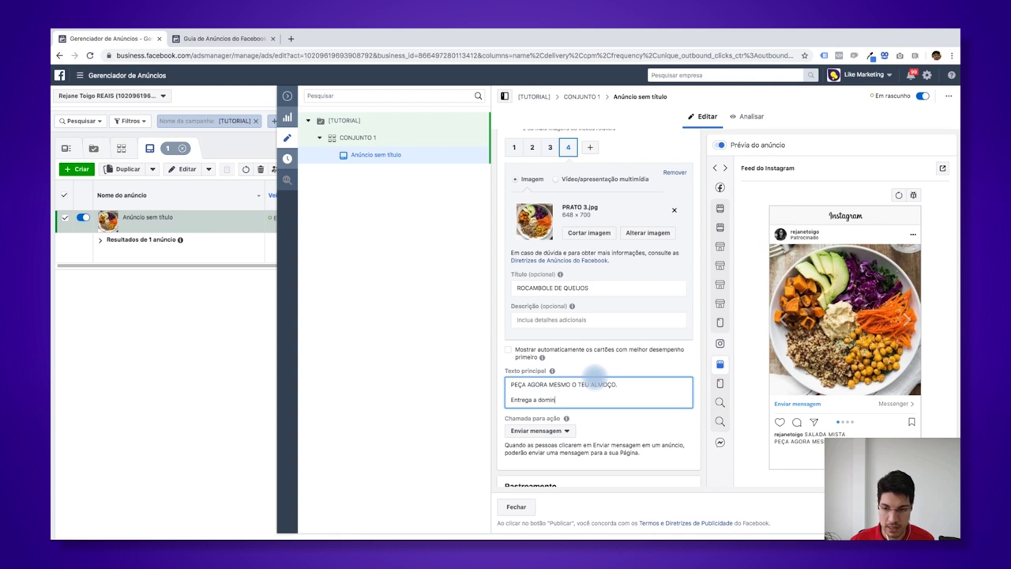
type("ic")
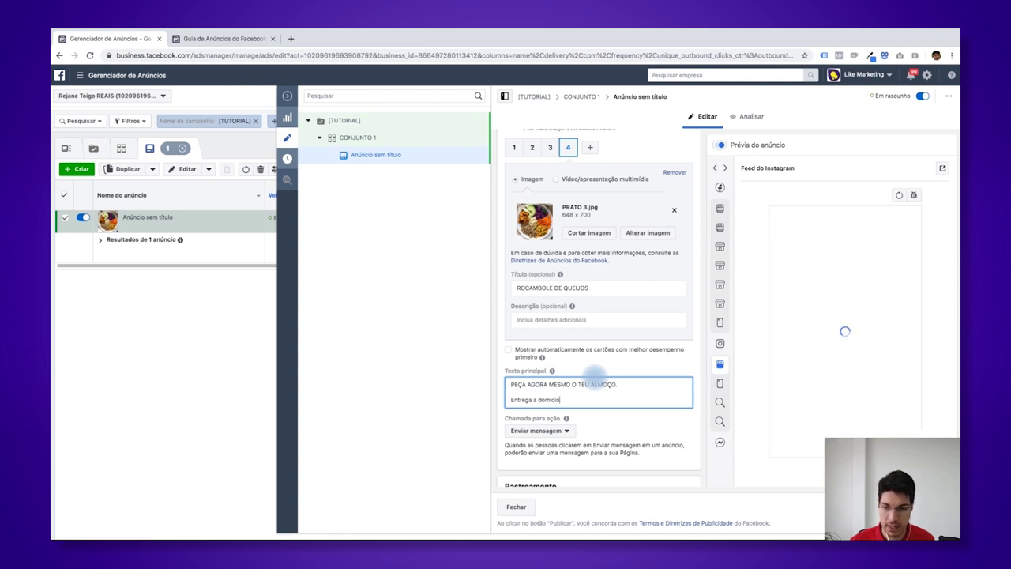
type("ilio. F")
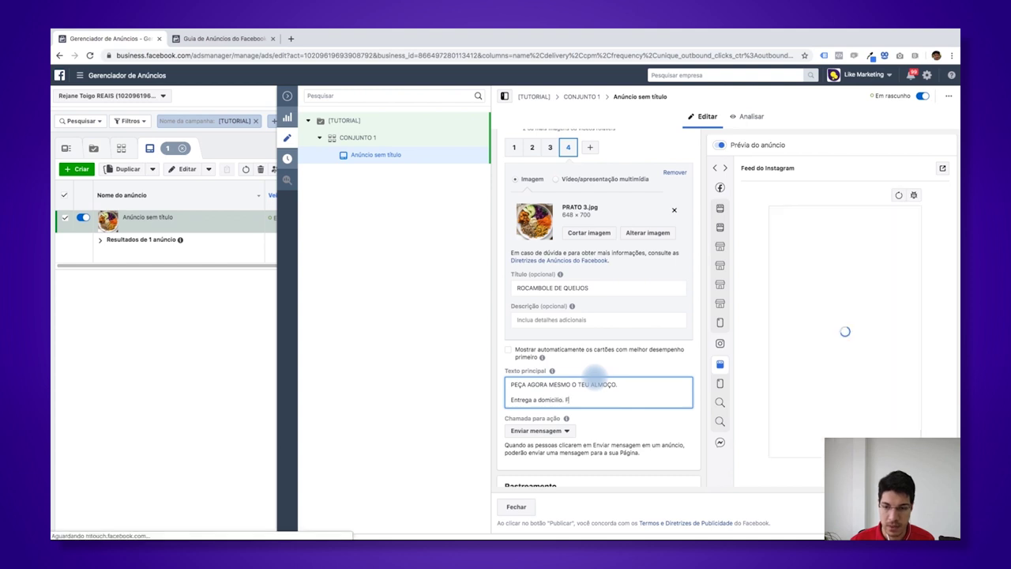
type("ale a")
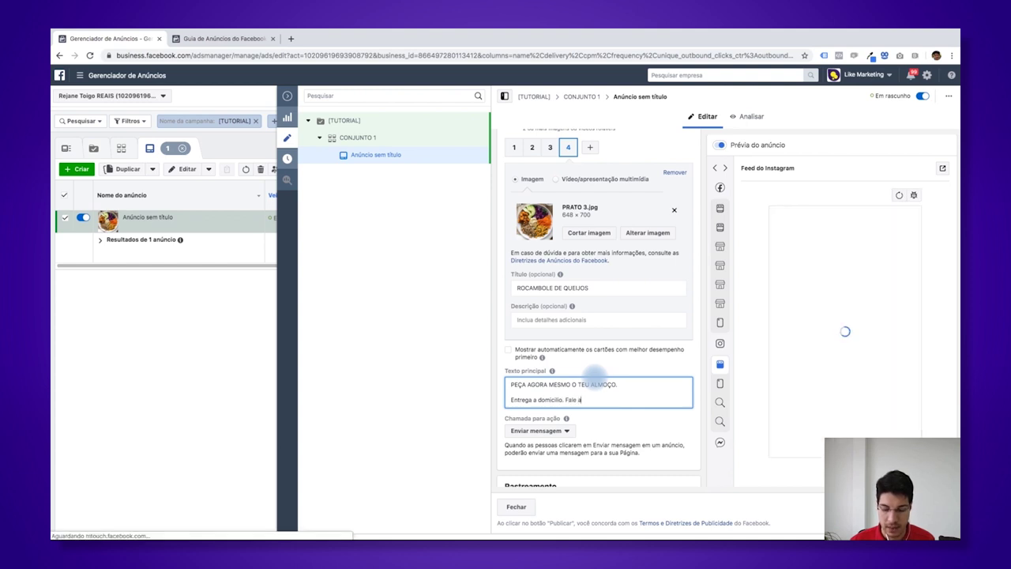
type("gora mesmo")
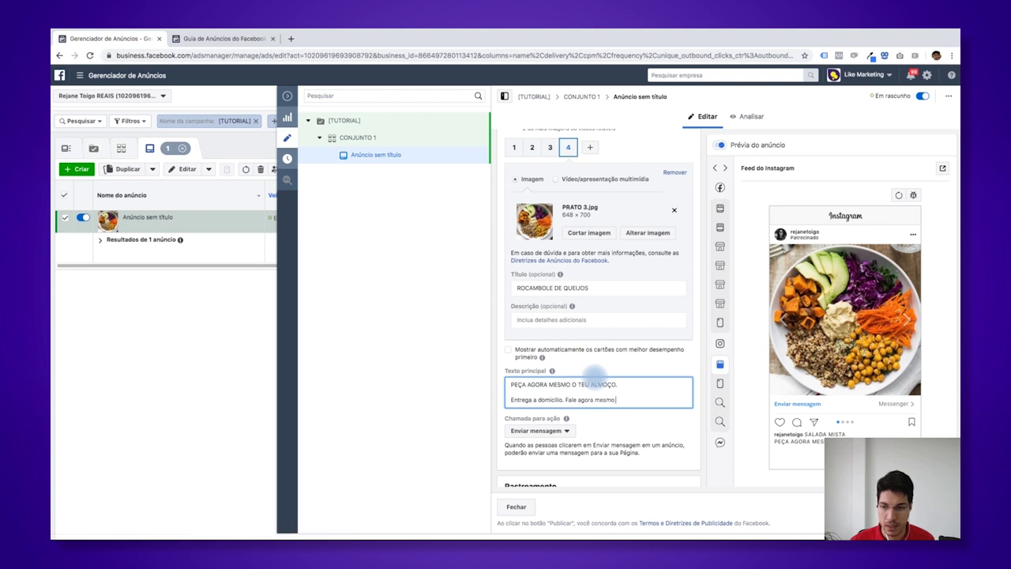
type(" conosco atr")
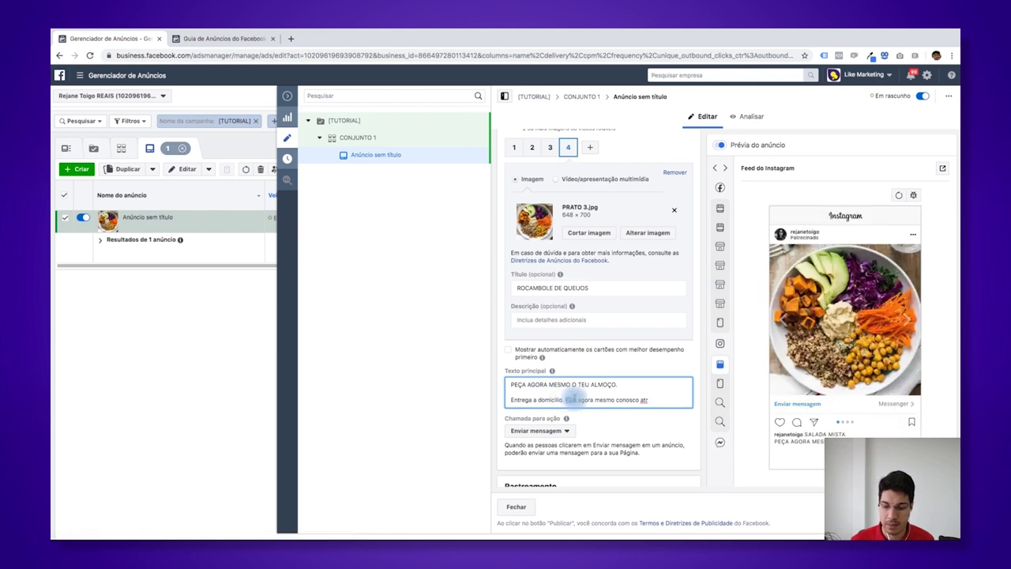
type("Peça a")
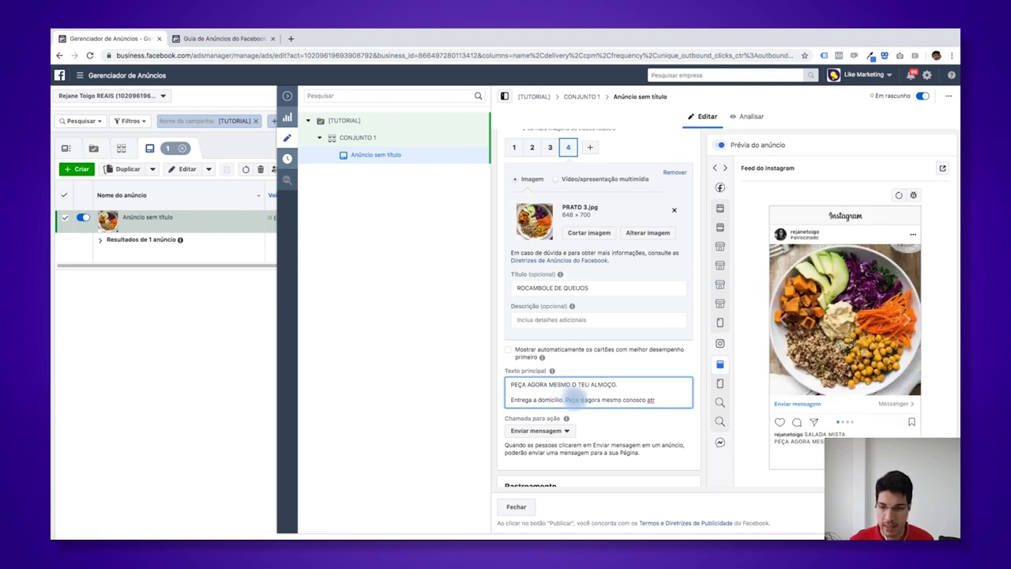
key("BackSpace")
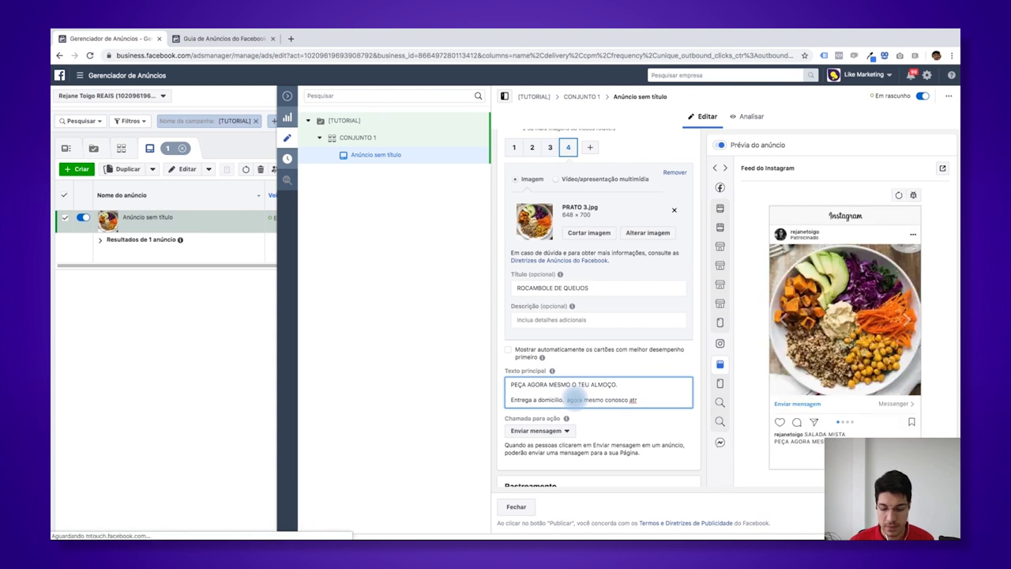
type("Fa")
type("ça")
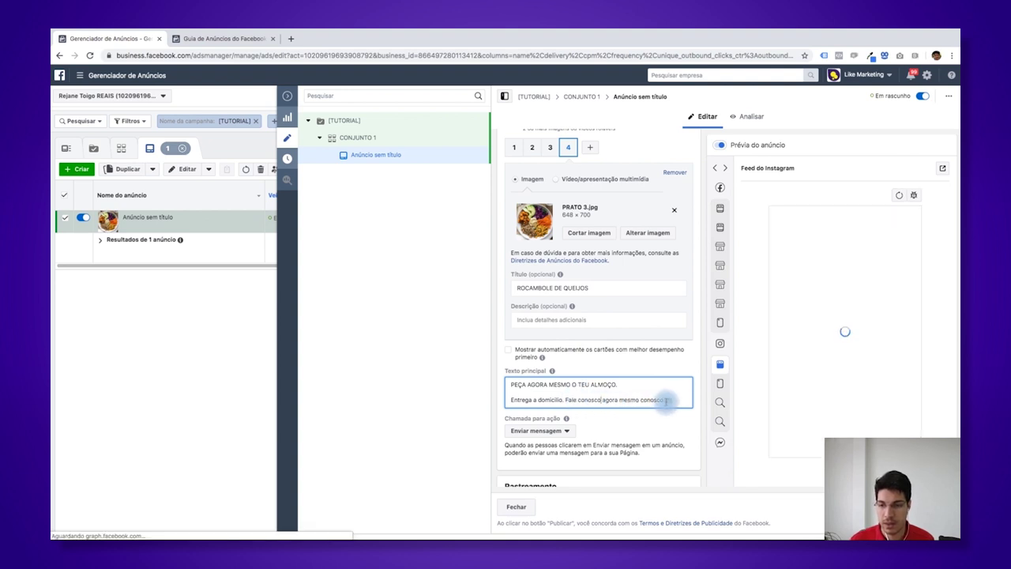
left_click_drag(670, 400, 600, 401)
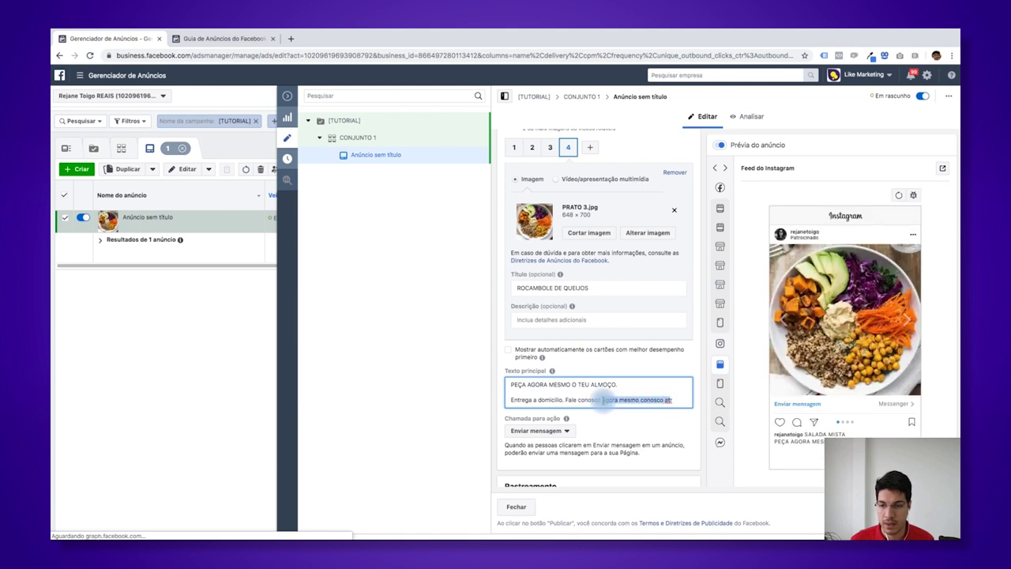
key("BackSpace")
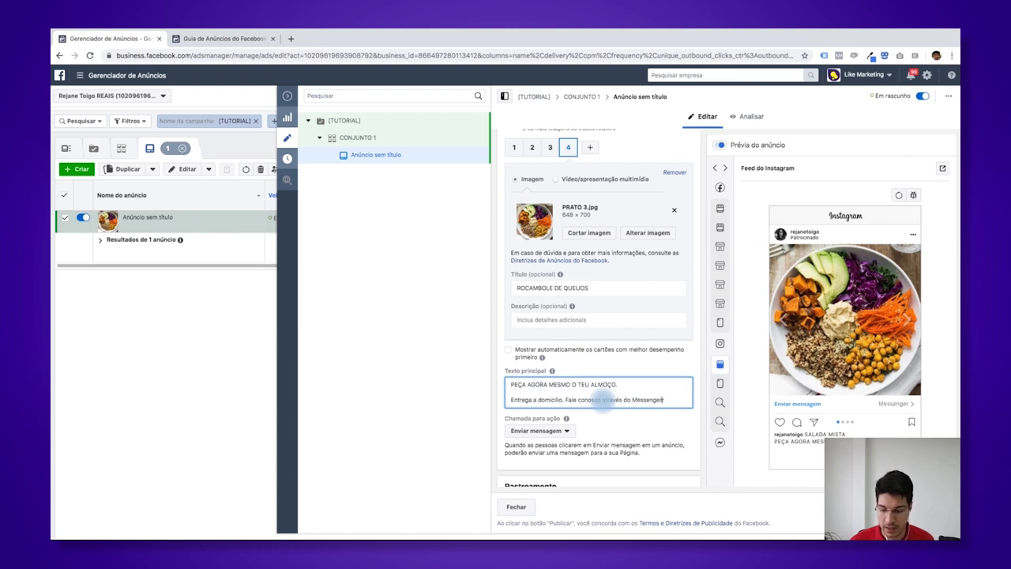
key("BackSpace")
type(". C")
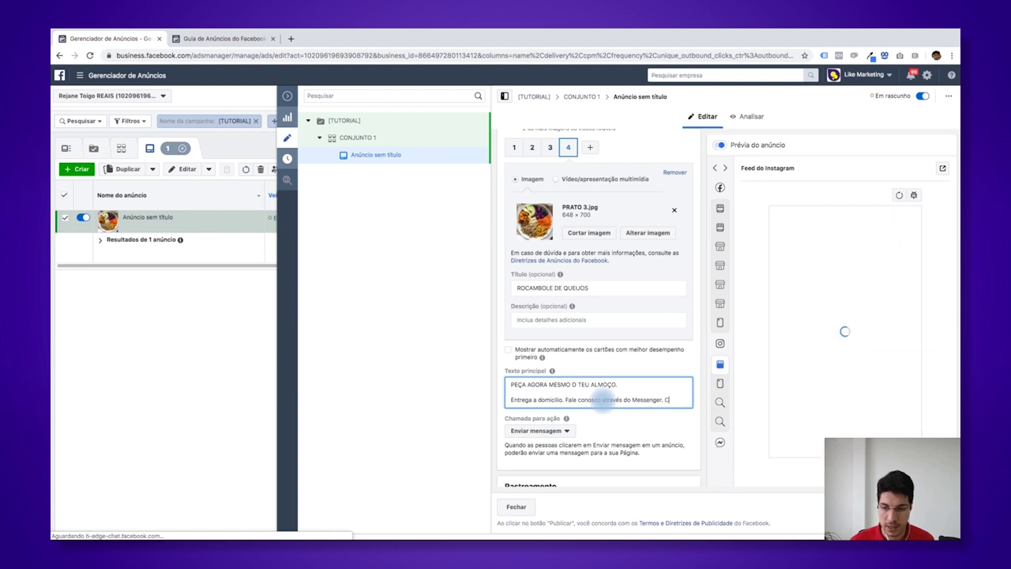
key("Return")
type("Clique no botão para falar")
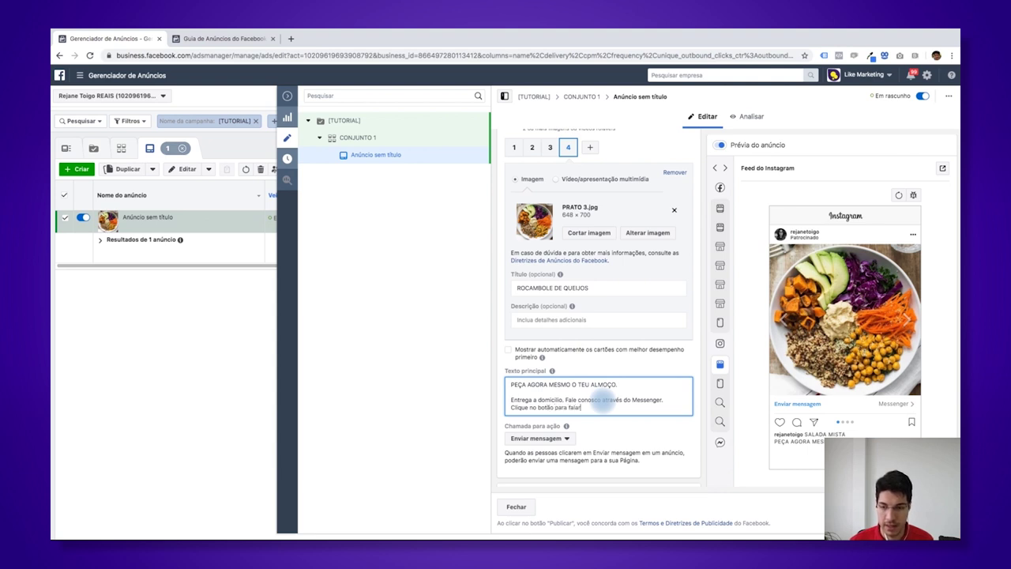
- Finish the primary text and switch the Chamada para ação from Enviar mensagem to Solicitar agora
type(".")
scroll(542, 425, "down", 1)
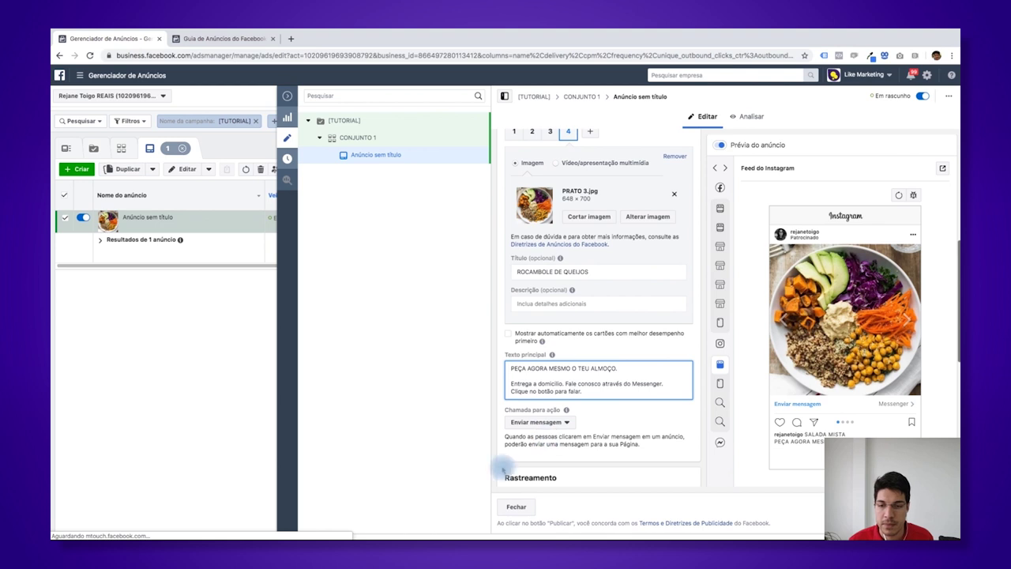
left_click(543, 421)
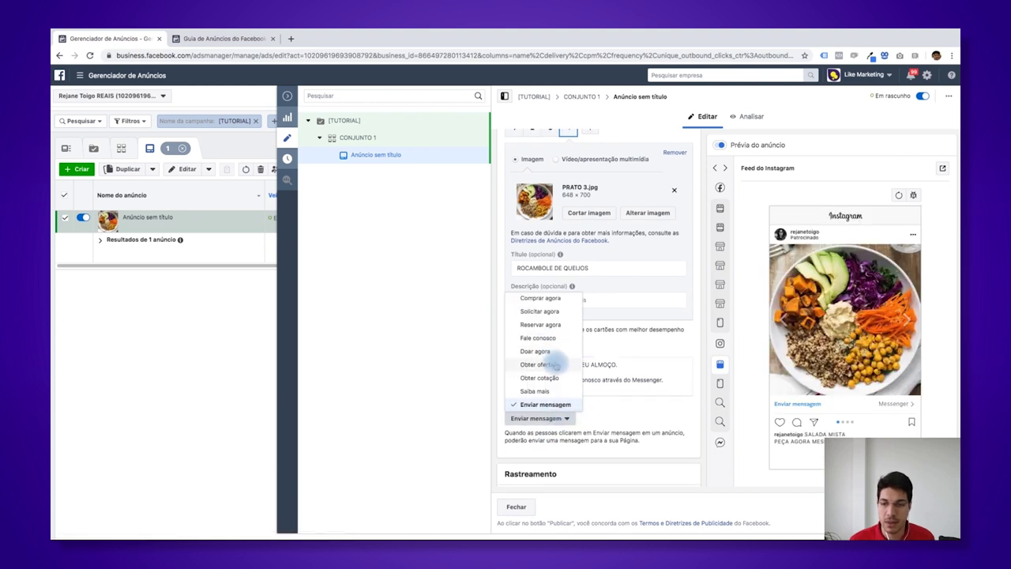
scroll(543, 343, "down", 1)
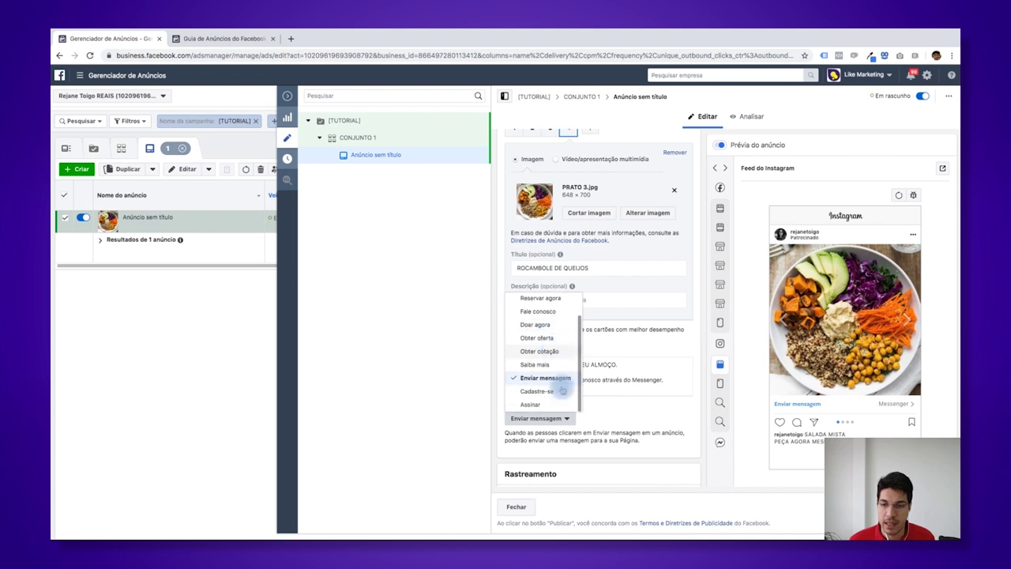
scroll(543, 347, "up", 1)
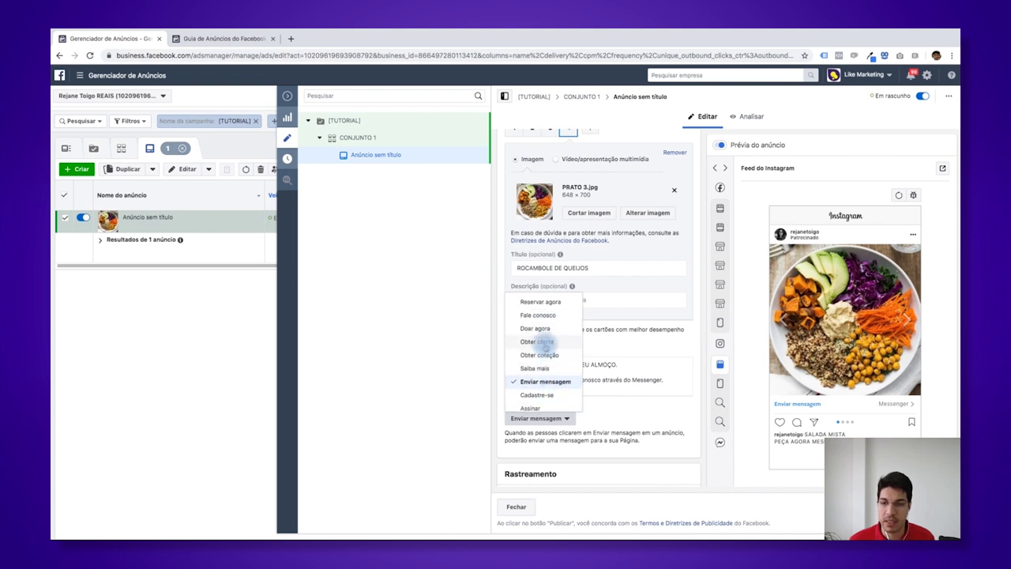
scroll(545, 348, "up", 1)
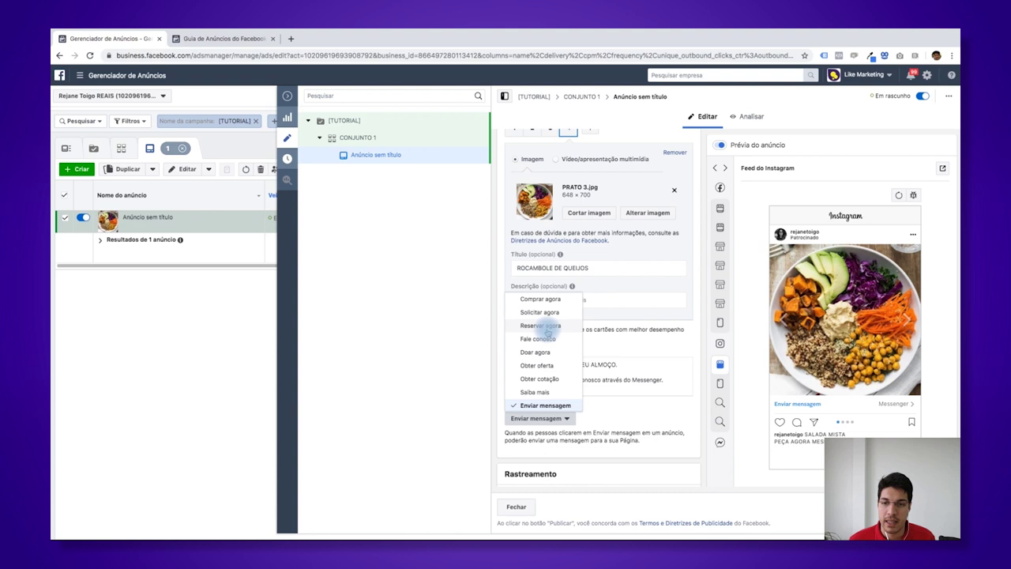
scroll(552, 316, "up", 1)
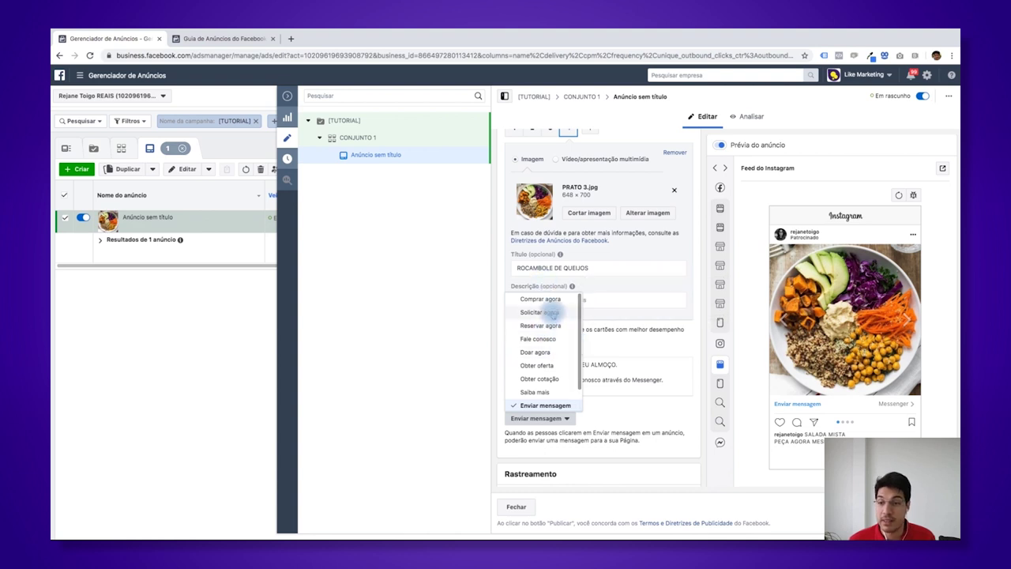
left_click(551, 313)
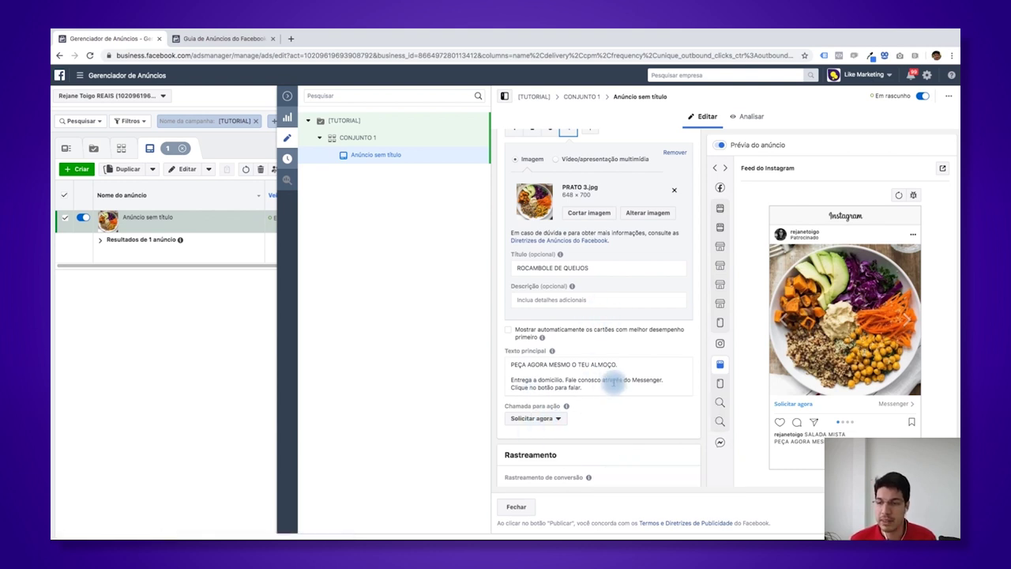
scroll(597, 413, "down", 1)
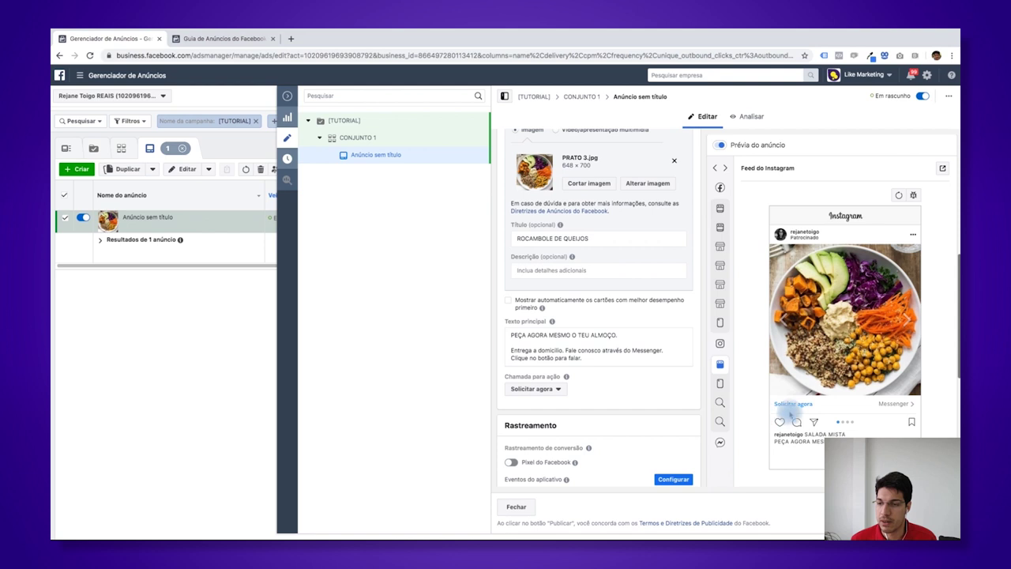
mouse_move(731, 207)
left_click(750, 227)
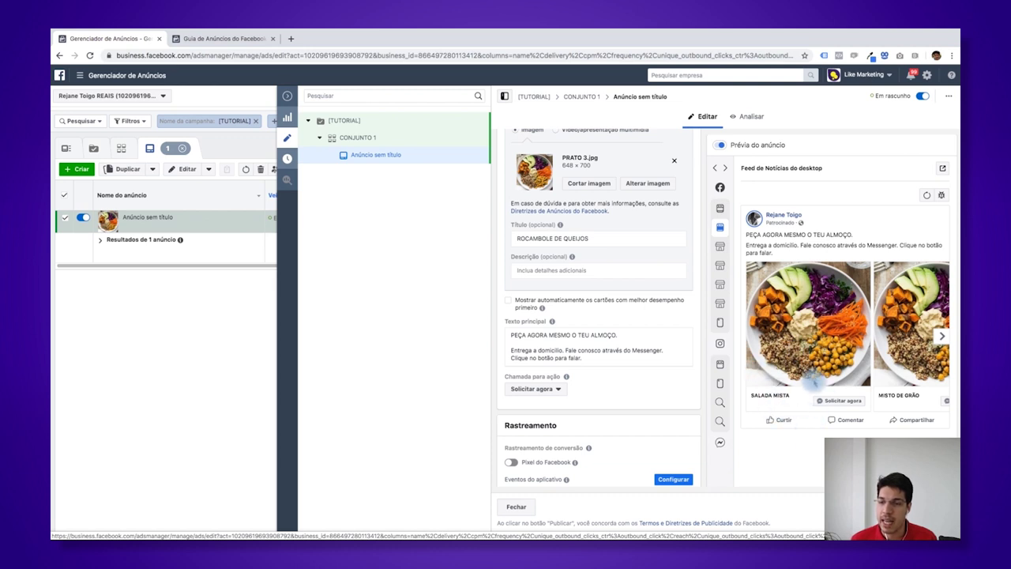
scroll(716, 395, "down", 1)
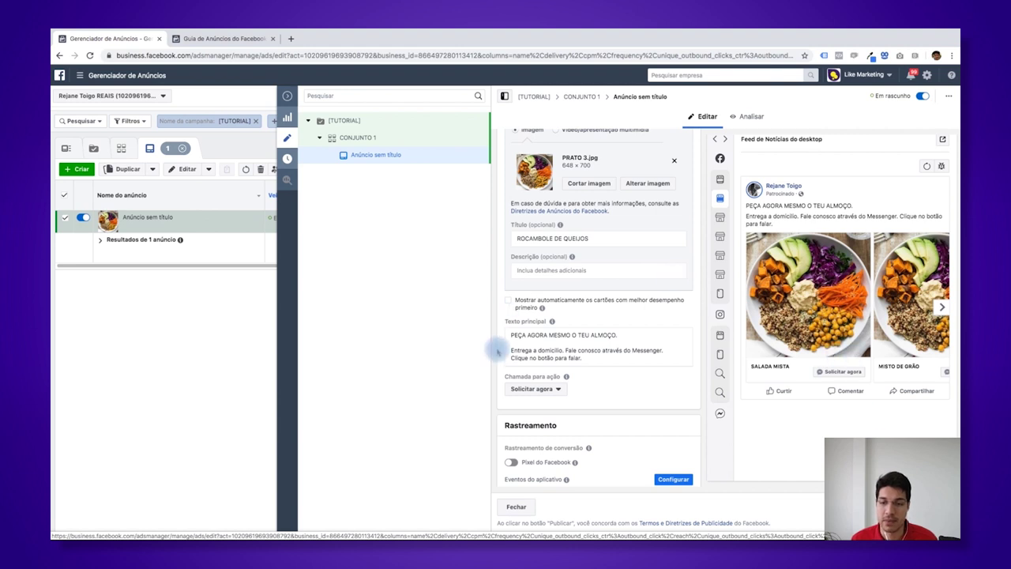
scroll(585, 389, "down", 1)
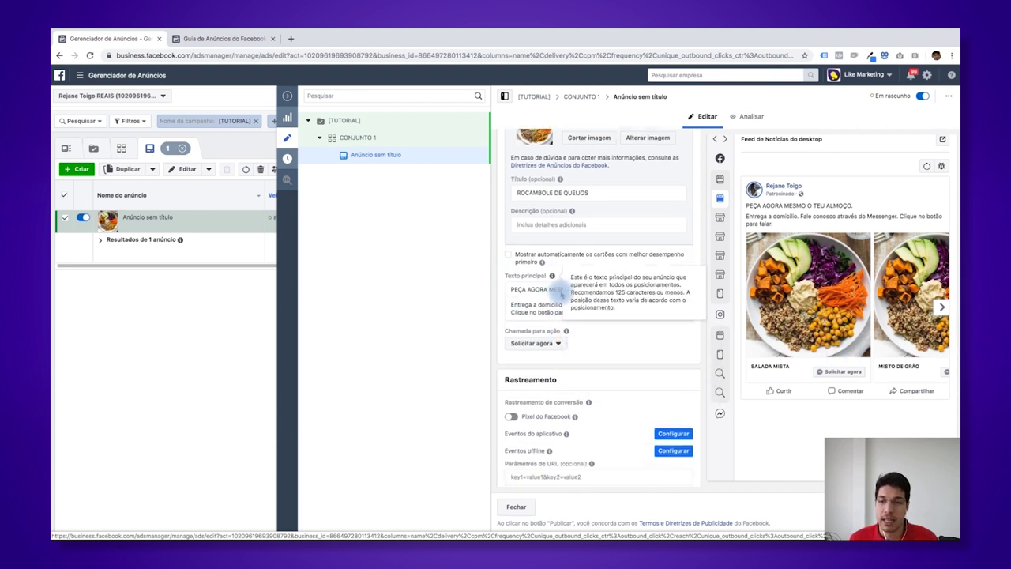
scroll(558, 286, "up", 5)
scroll(582, 349, "up", 4)
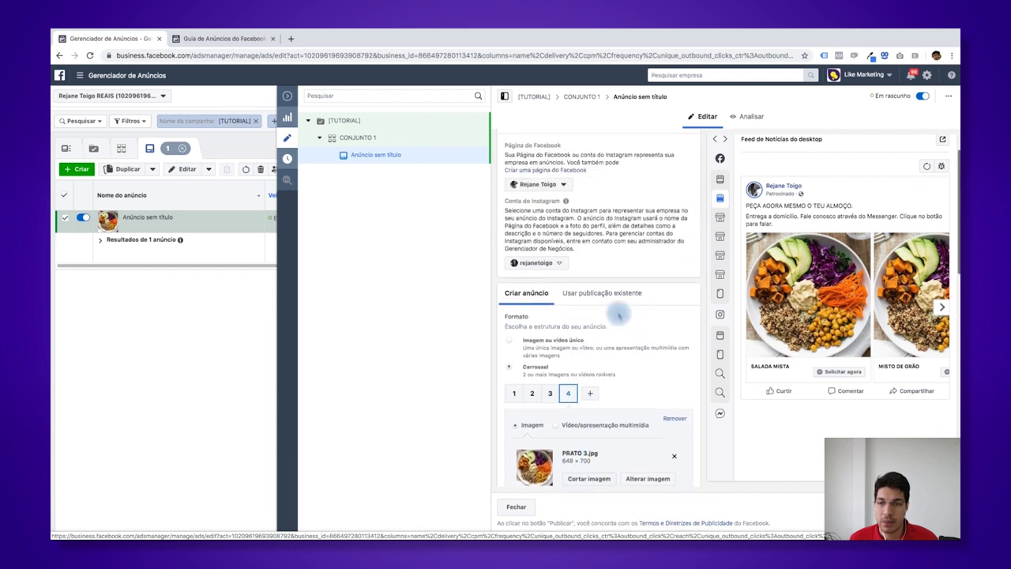
- Keep Criar novo with the Iniciar conversas goal and open the welcome message for editing
scroll(638, 350, "down", 10)
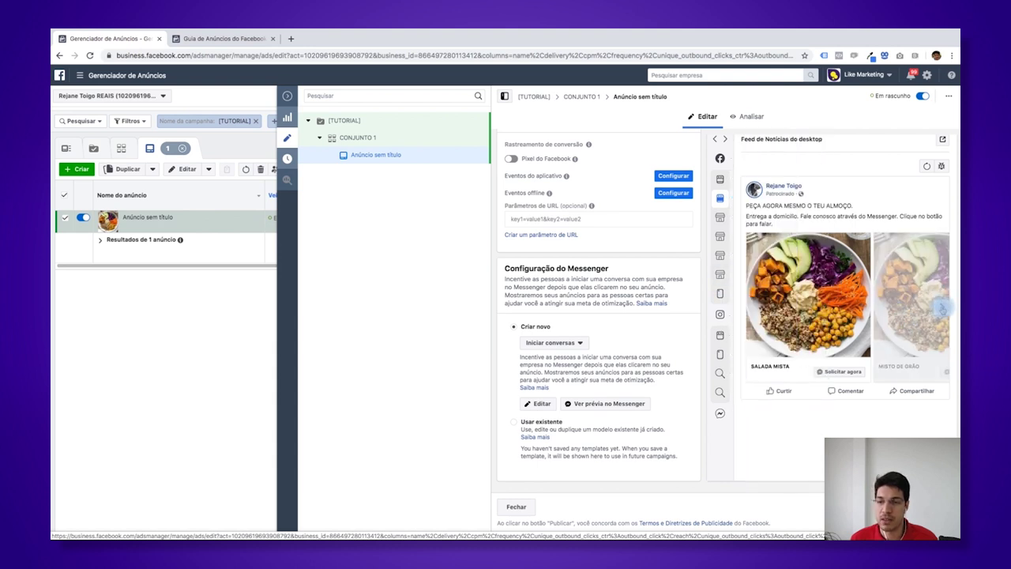
left_click(566, 345)
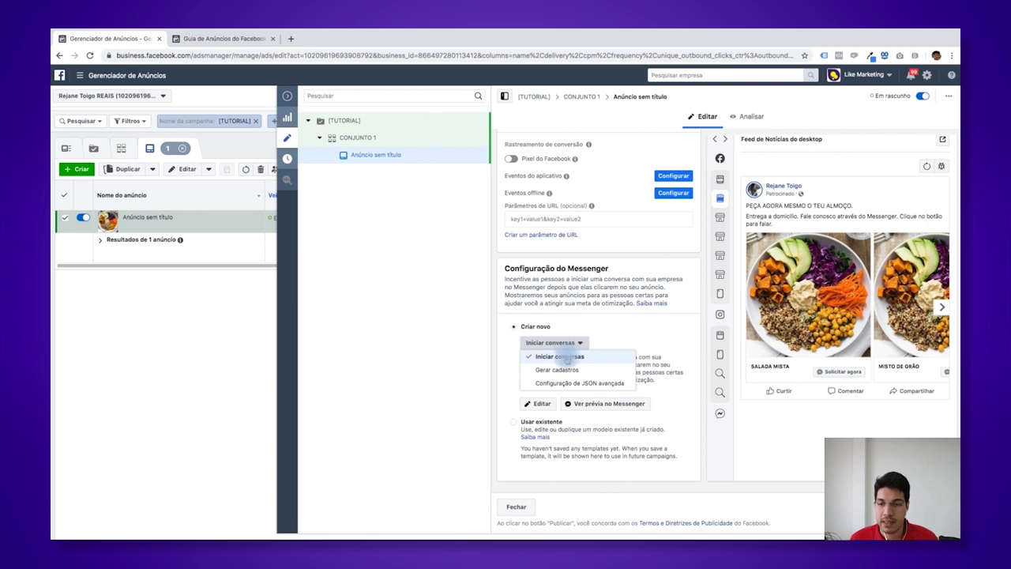
left_click(567, 357)
left_click(562, 343)
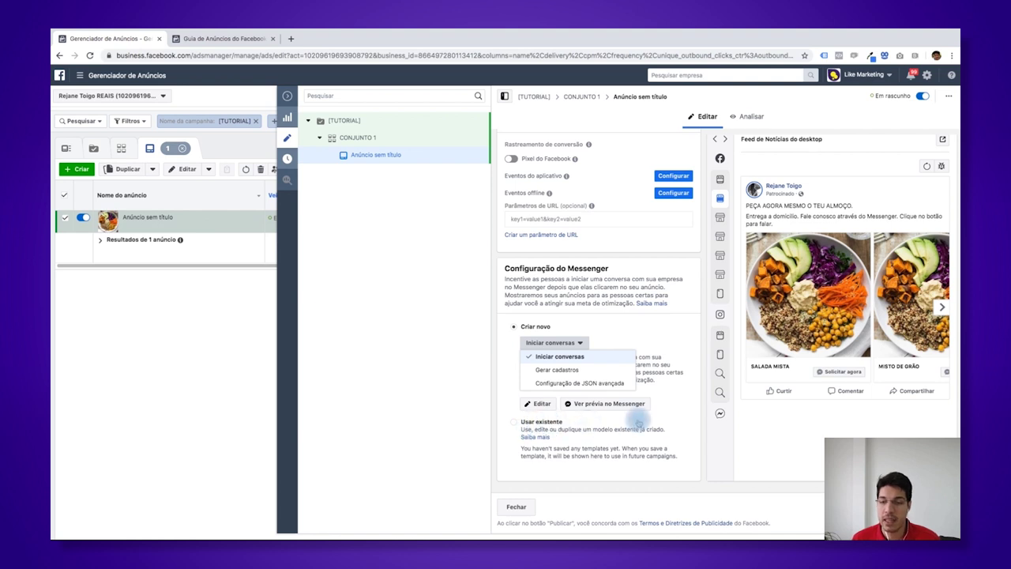
left_click(681, 423)
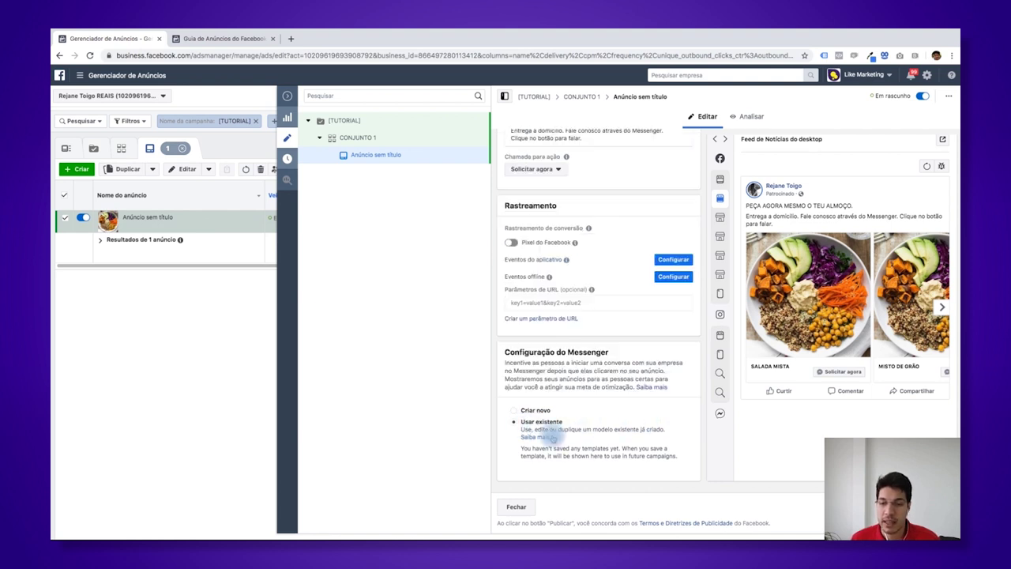
left_click(514, 412)
scroll(568, 418, "down", 1)
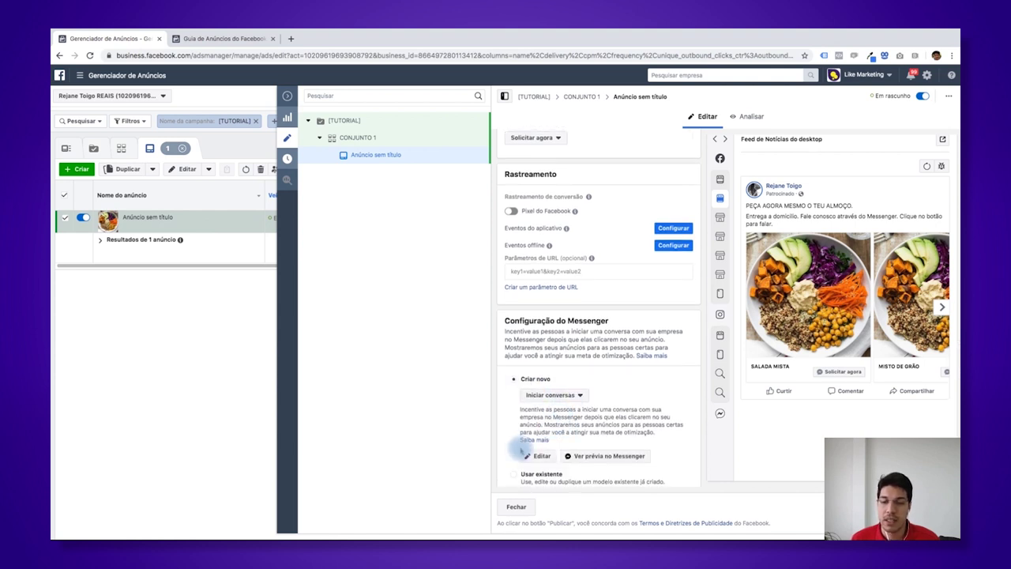
left_click(537, 455)
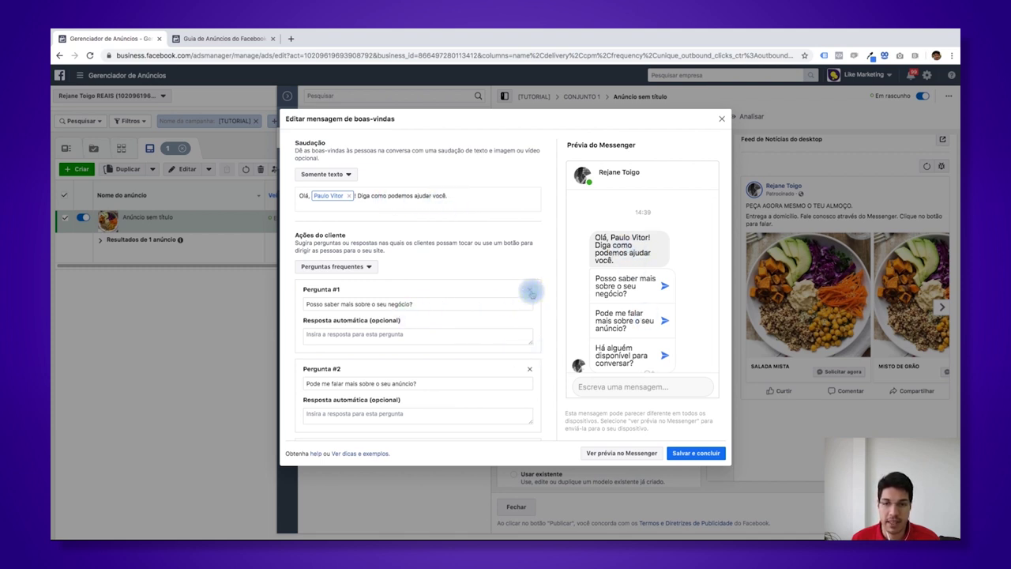
- Delete both suggested questions and keep the Saudação format as Somente texto
left_click(530, 291)
left_click(530, 291)
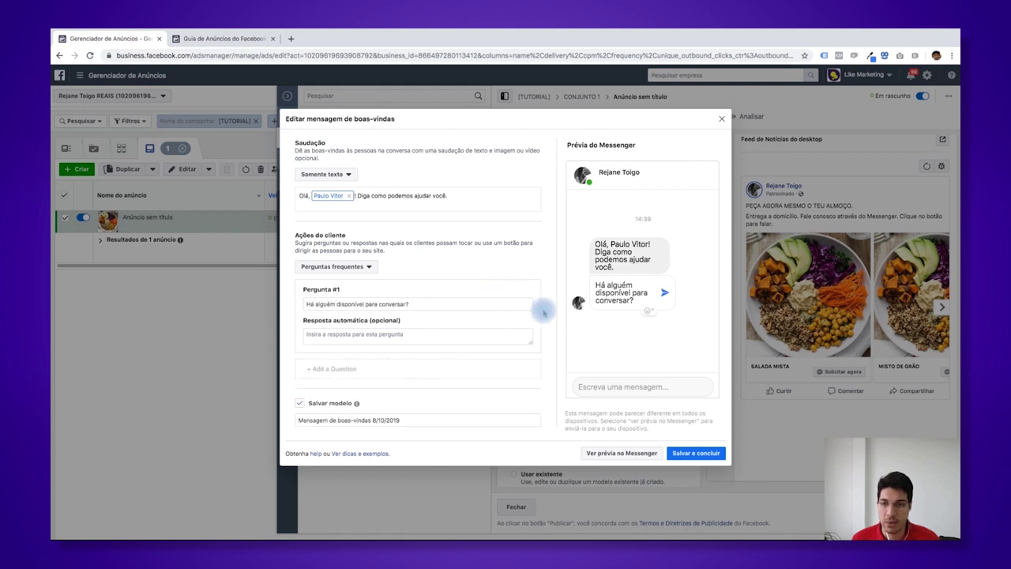
scroll(419, 369, "down", 1)
scroll(419, 369, "down", 1)
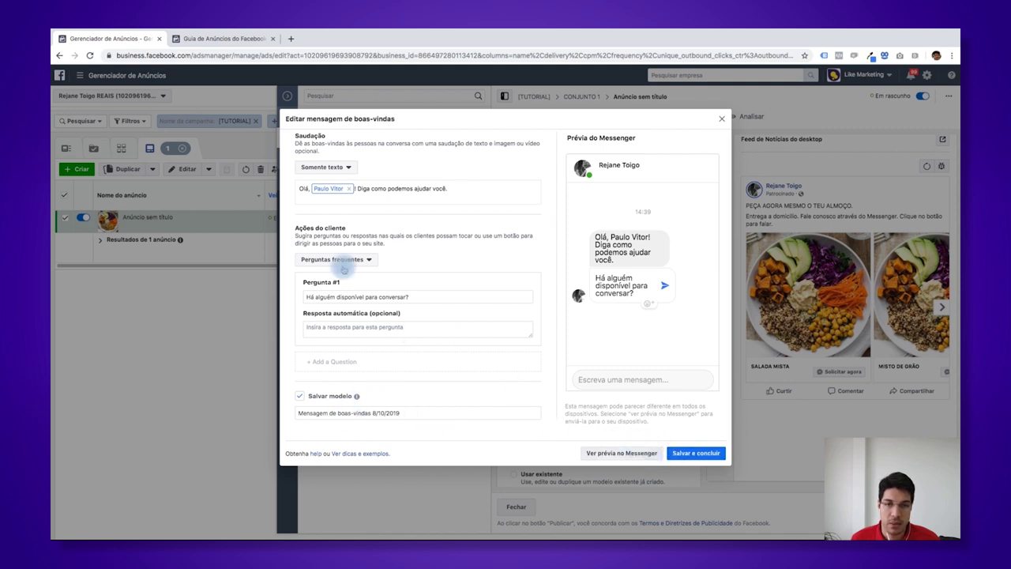
left_click(335, 166)
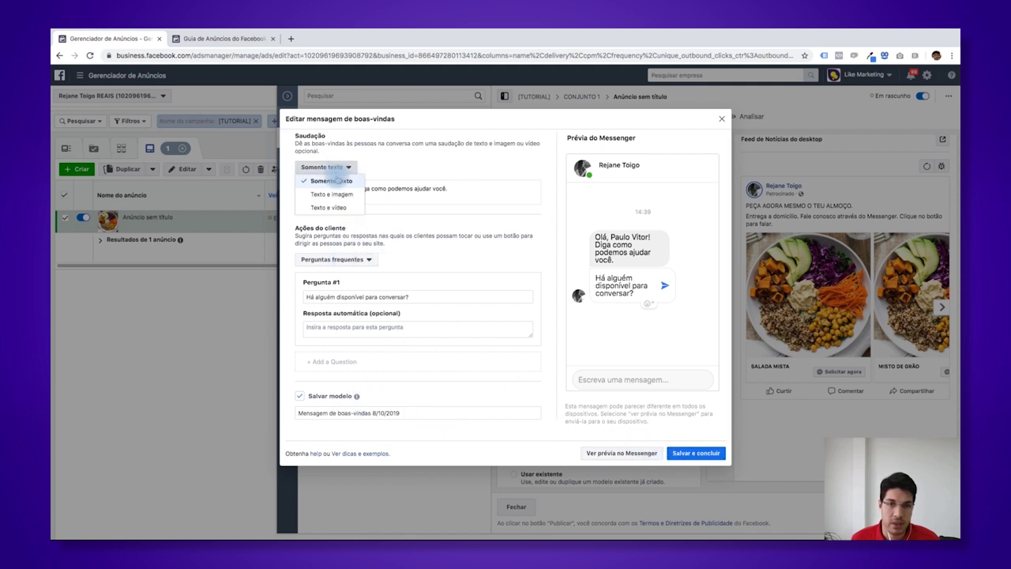
left_click(342, 183)
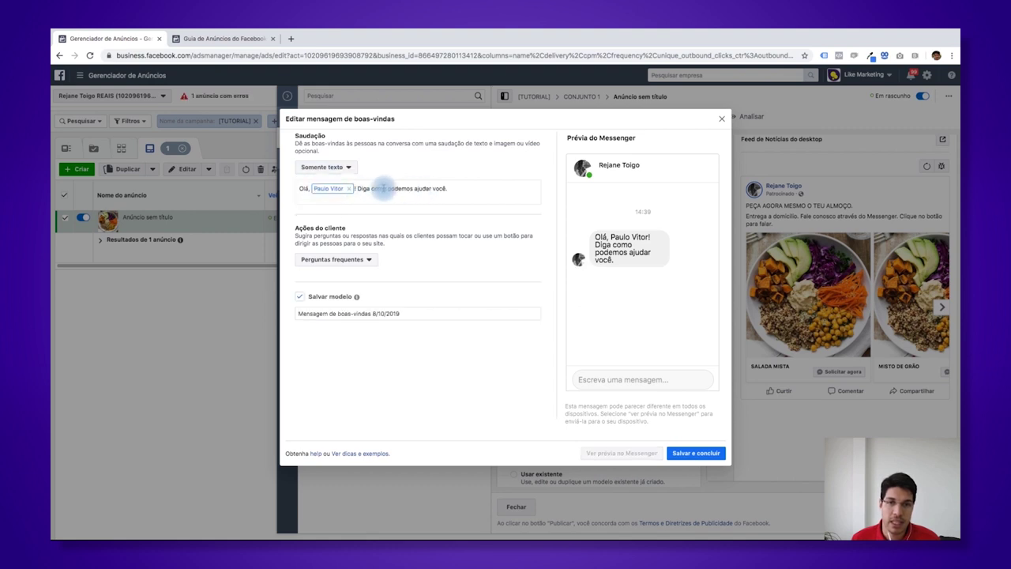
- Replace the greeting's closing words with 'qual prato você gostaria de encomendar?'
mouse_move(385, 188)
left_mouse_down()
mouse_move(459, 188)
mouse_move(371, 188)
left_mouse_up()
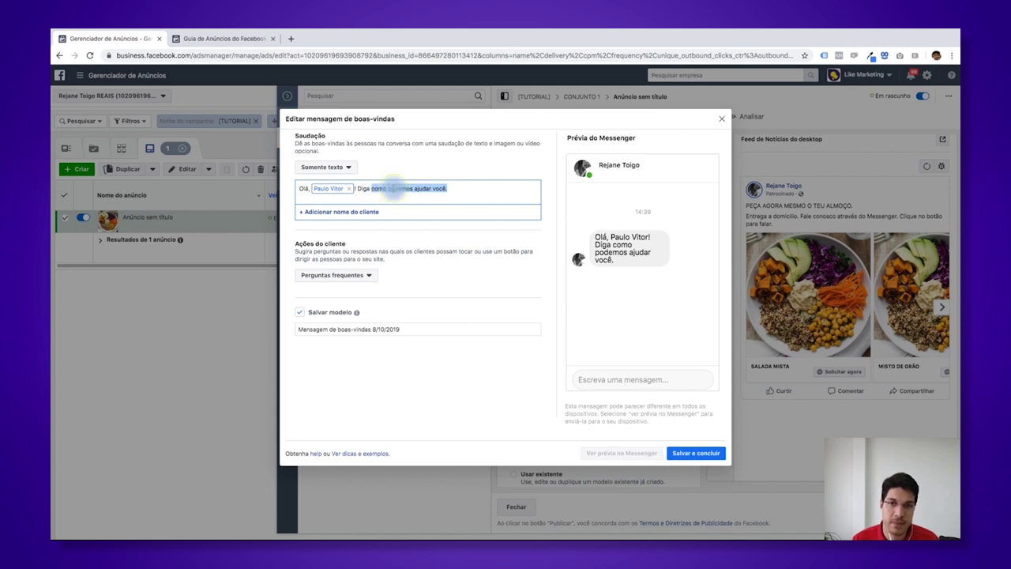
type("qual prato")
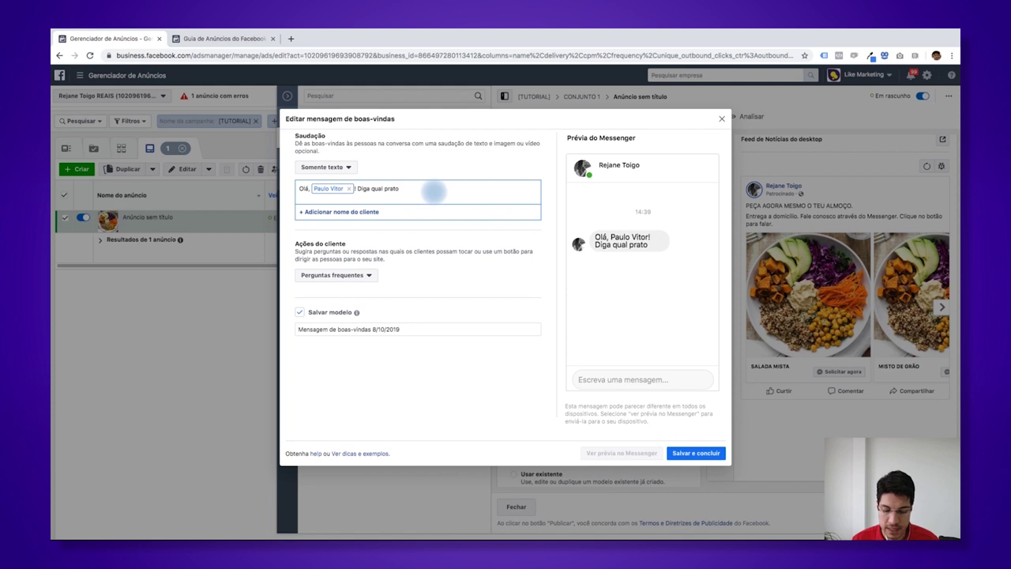
type(" você")
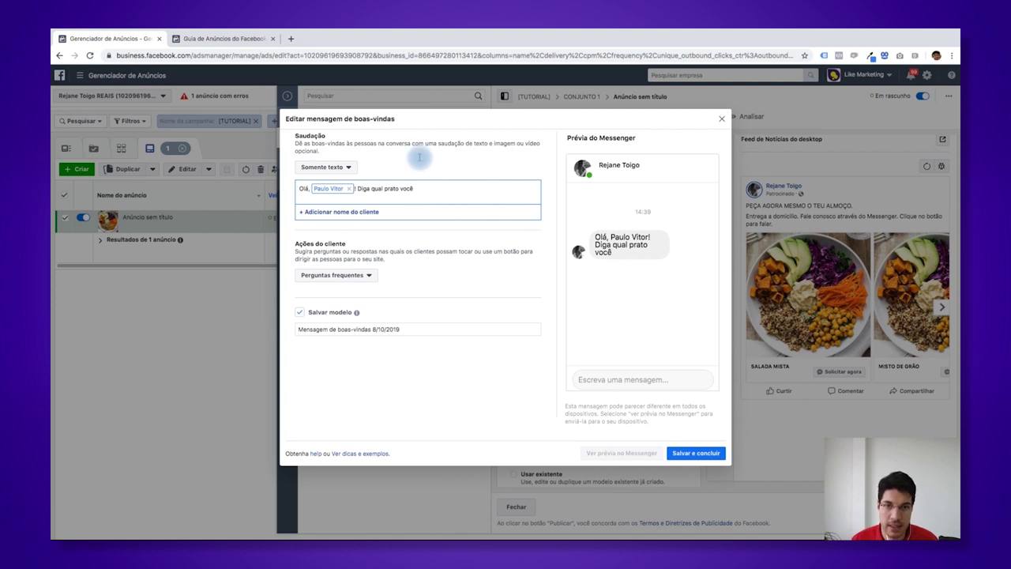
type("gostaria de encomendar?")
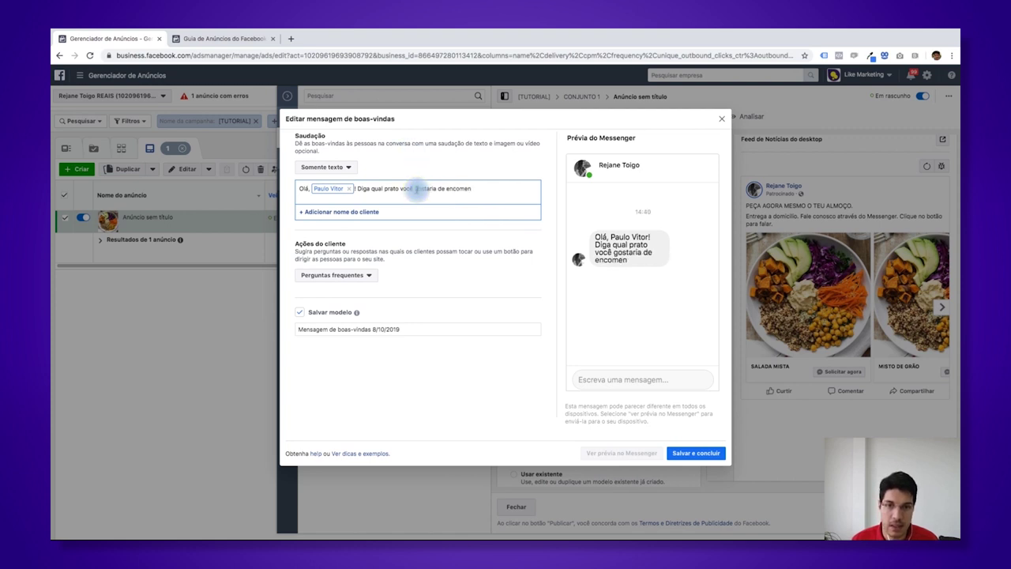
key("ctrl+z")
key("ctrl+z")
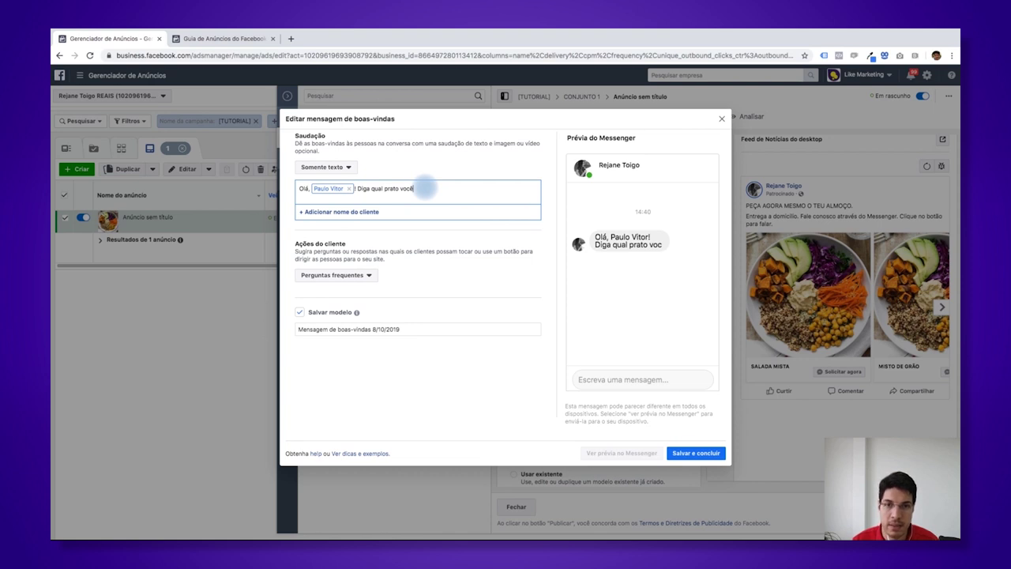
type("gostaria")
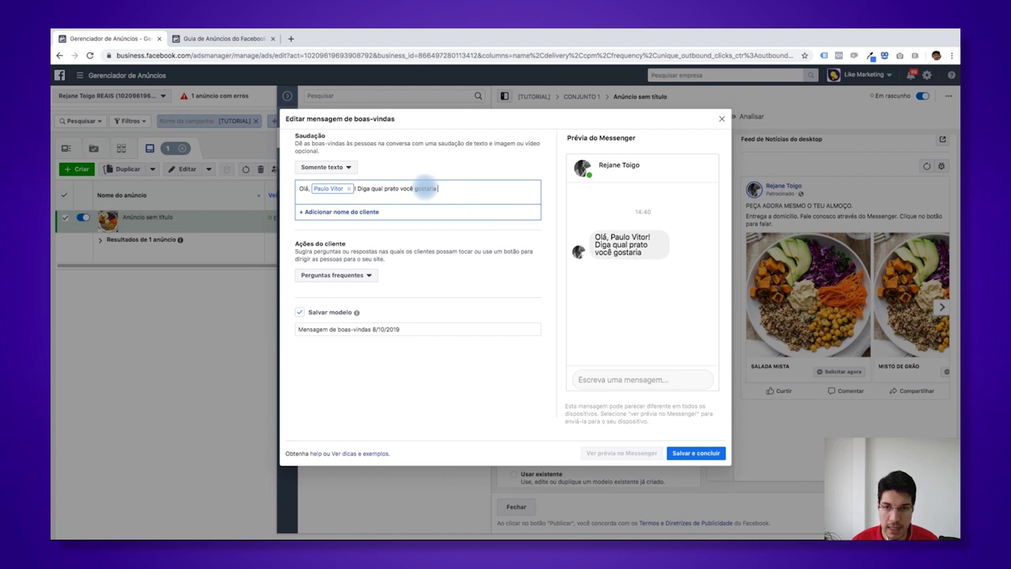
type(" de encomendar")
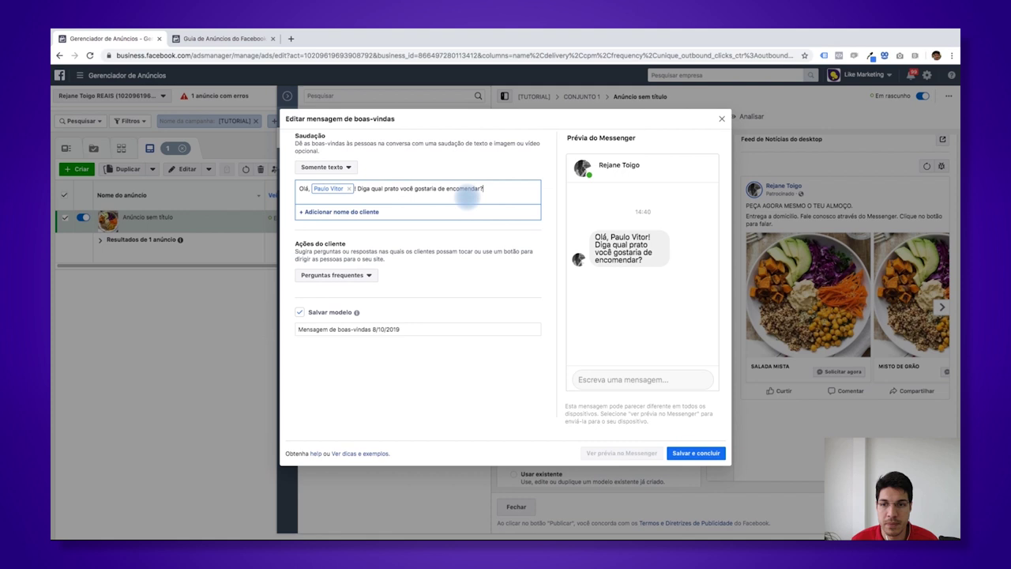
type("?")
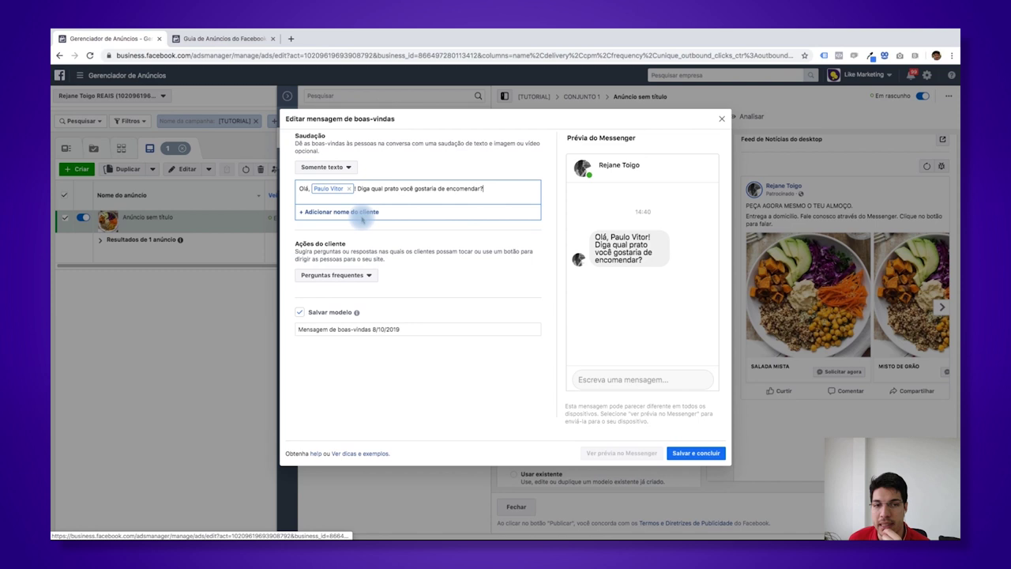
- Save the welcome message with Salvar e concluir
left_click_drag(647, 406, 677, 427)
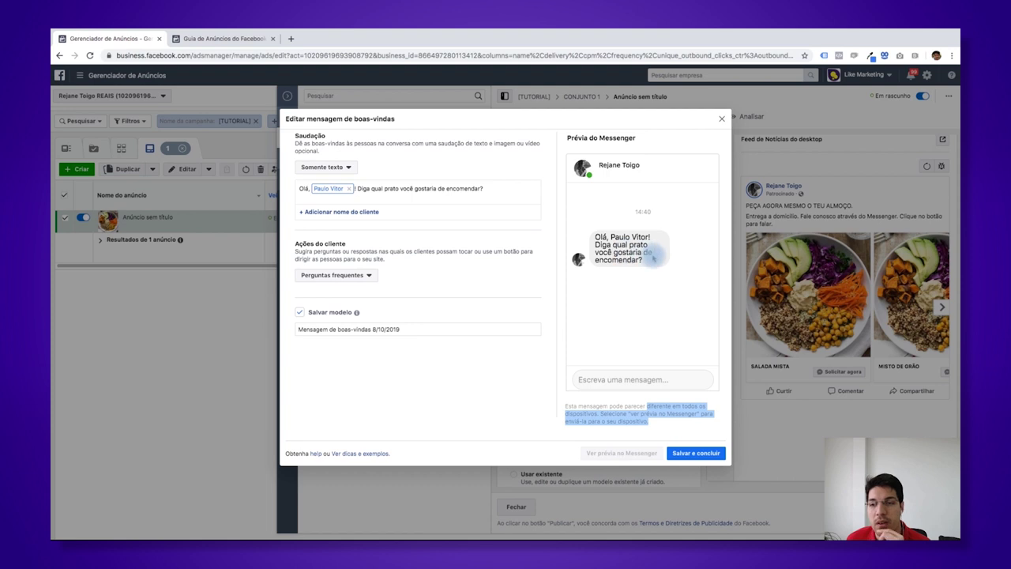
right_click(713, 409)
left_click(706, 452)
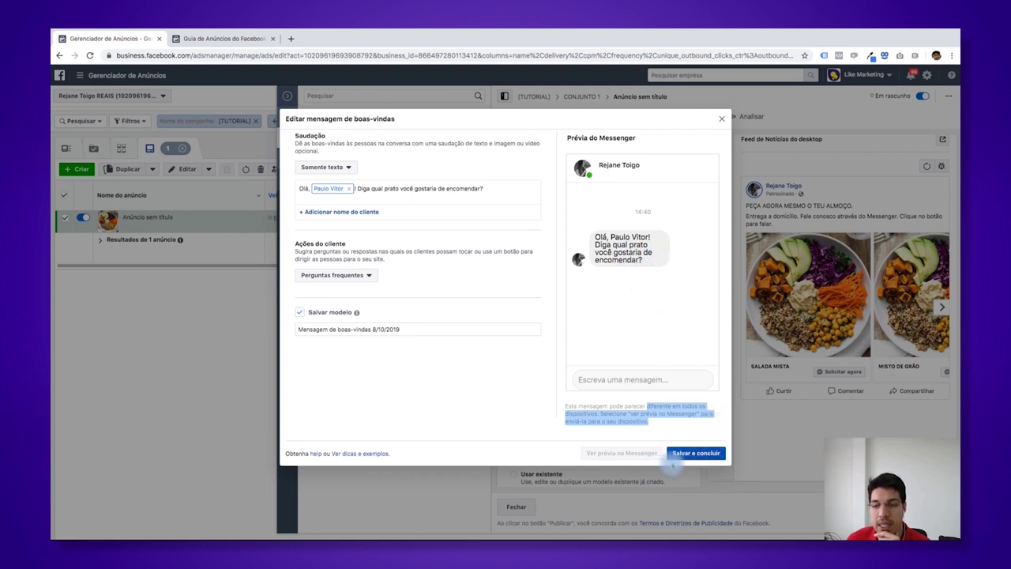
left_click(684, 455)
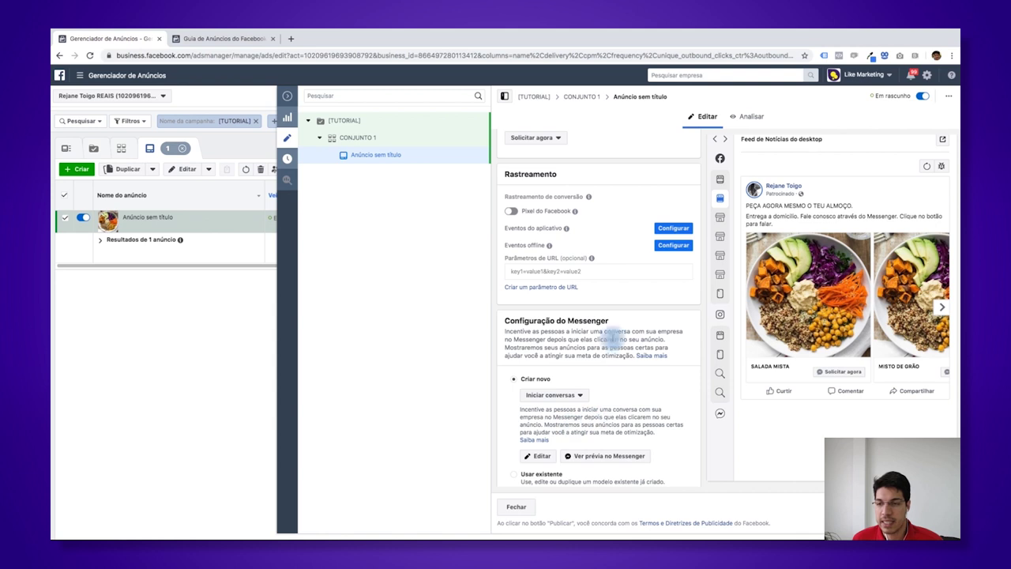
- Switch on the Pixel do Facebook tracking toggle and collapse the editor to the ads table
scroll(612, 348, "up", 1)
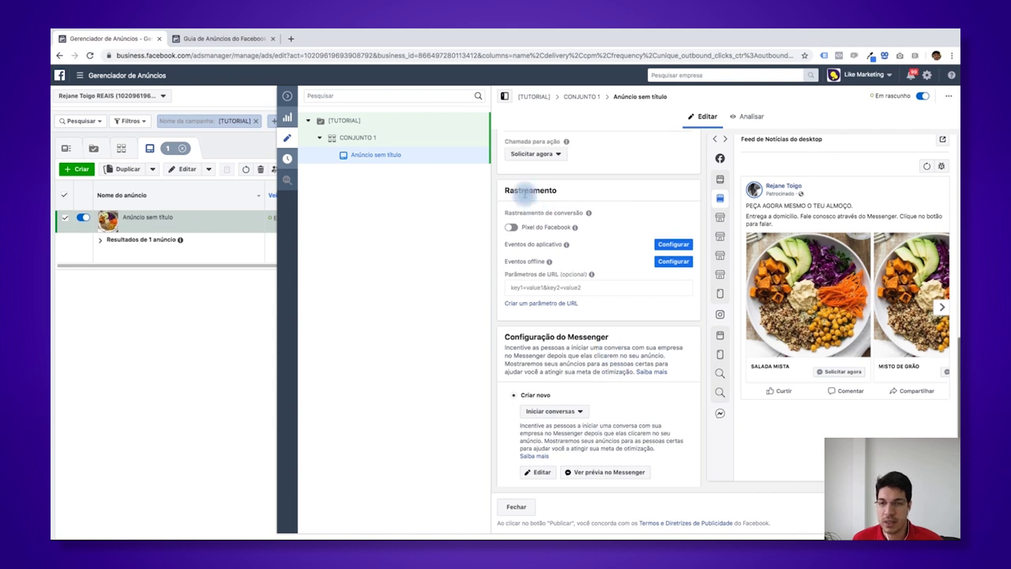
left_click(513, 228)
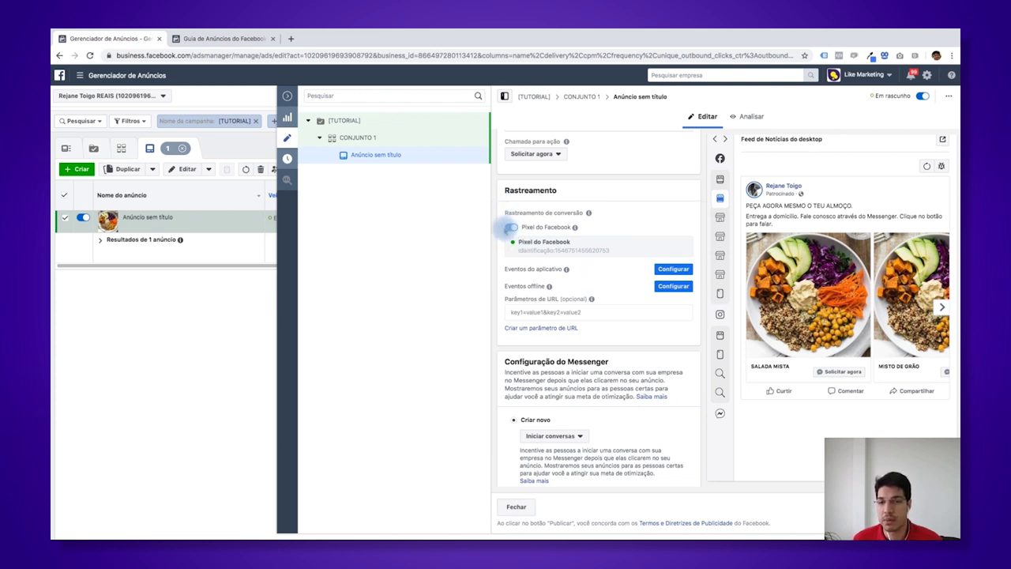
mouse_move(538, 283)
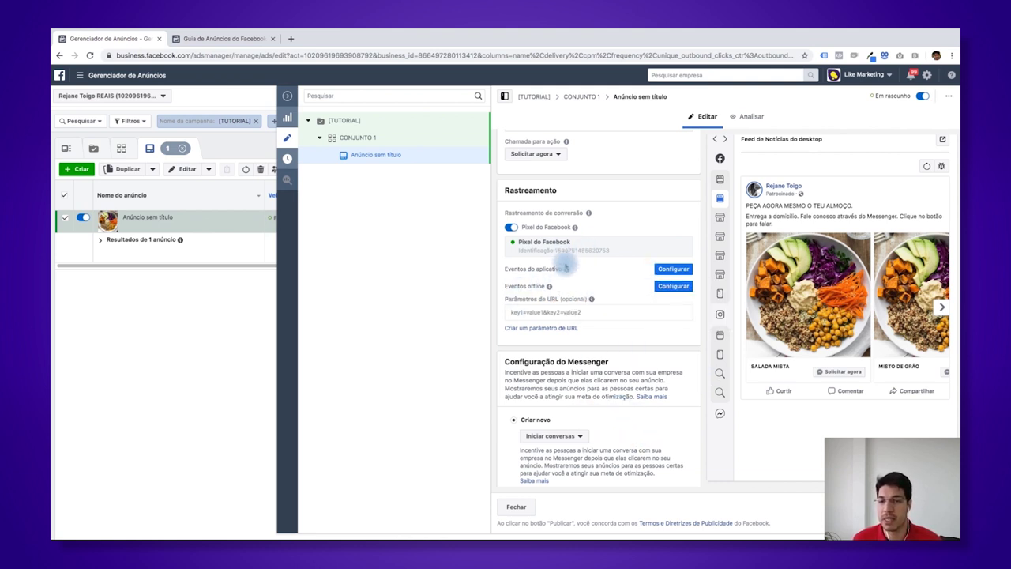
scroll(557, 237, "down", 2)
mouse_move(540, 192)
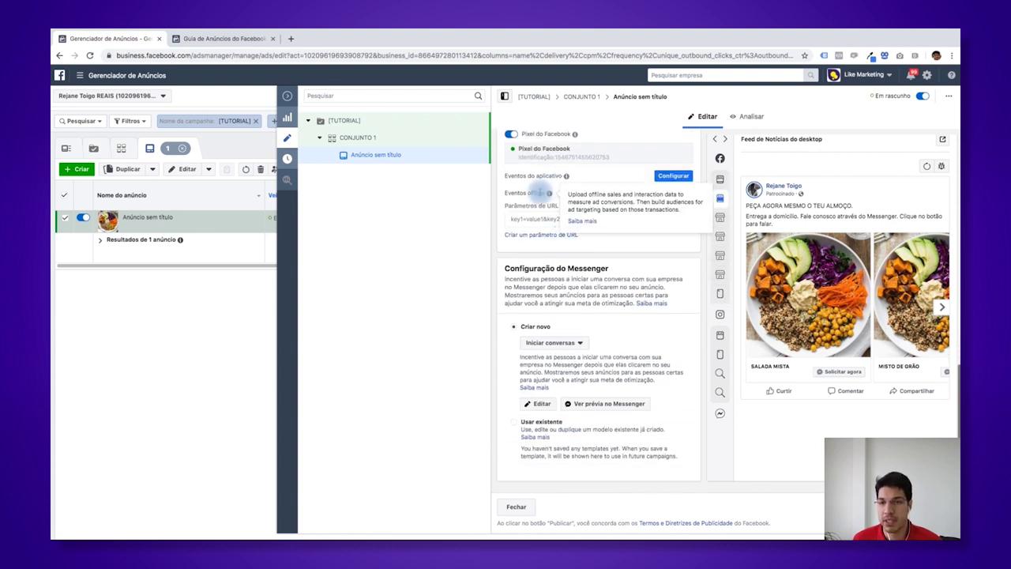
scroll(527, 184, "up", 2)
scroll(527, 185, "down", 2)
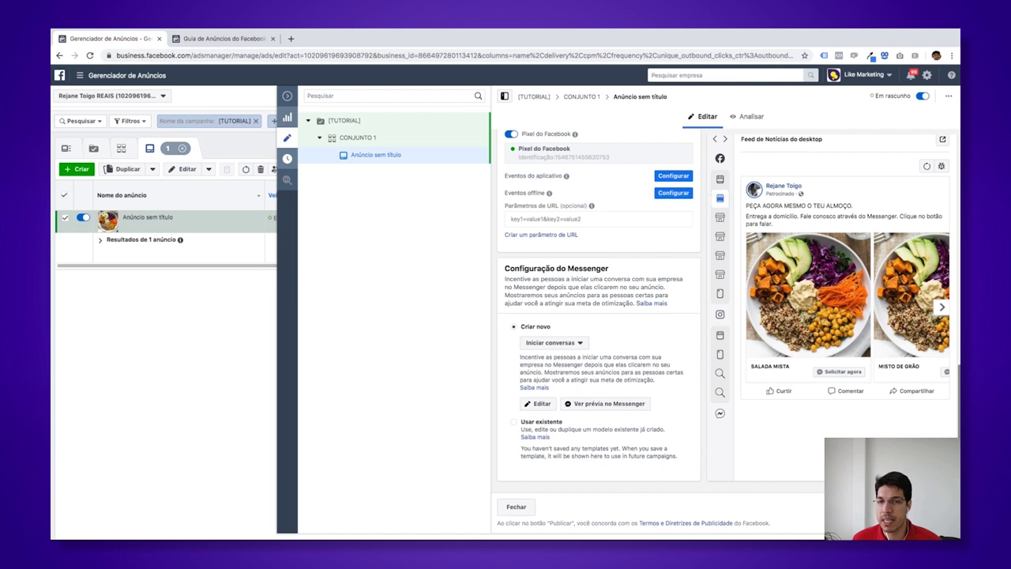
left_click(287, 95)
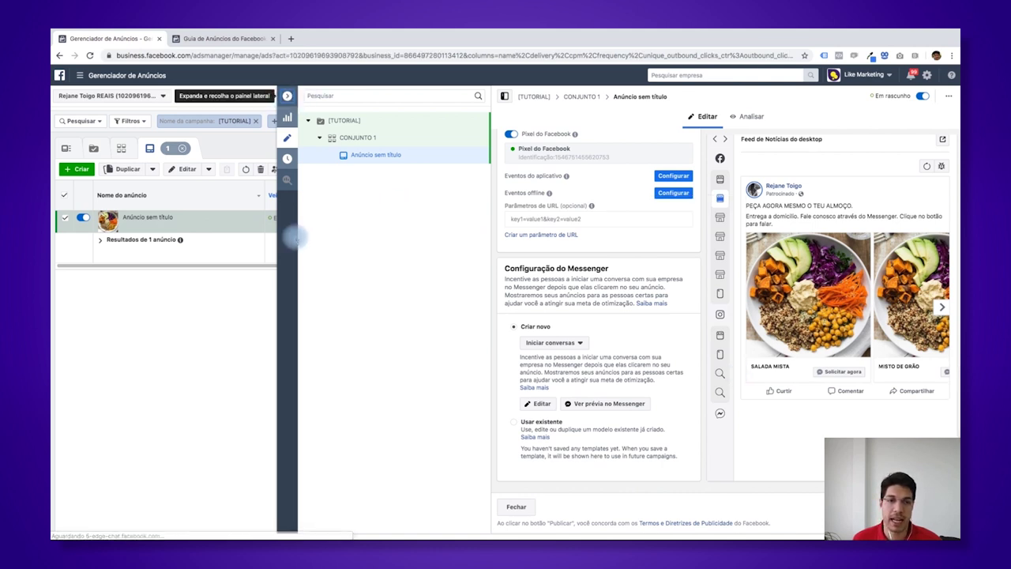